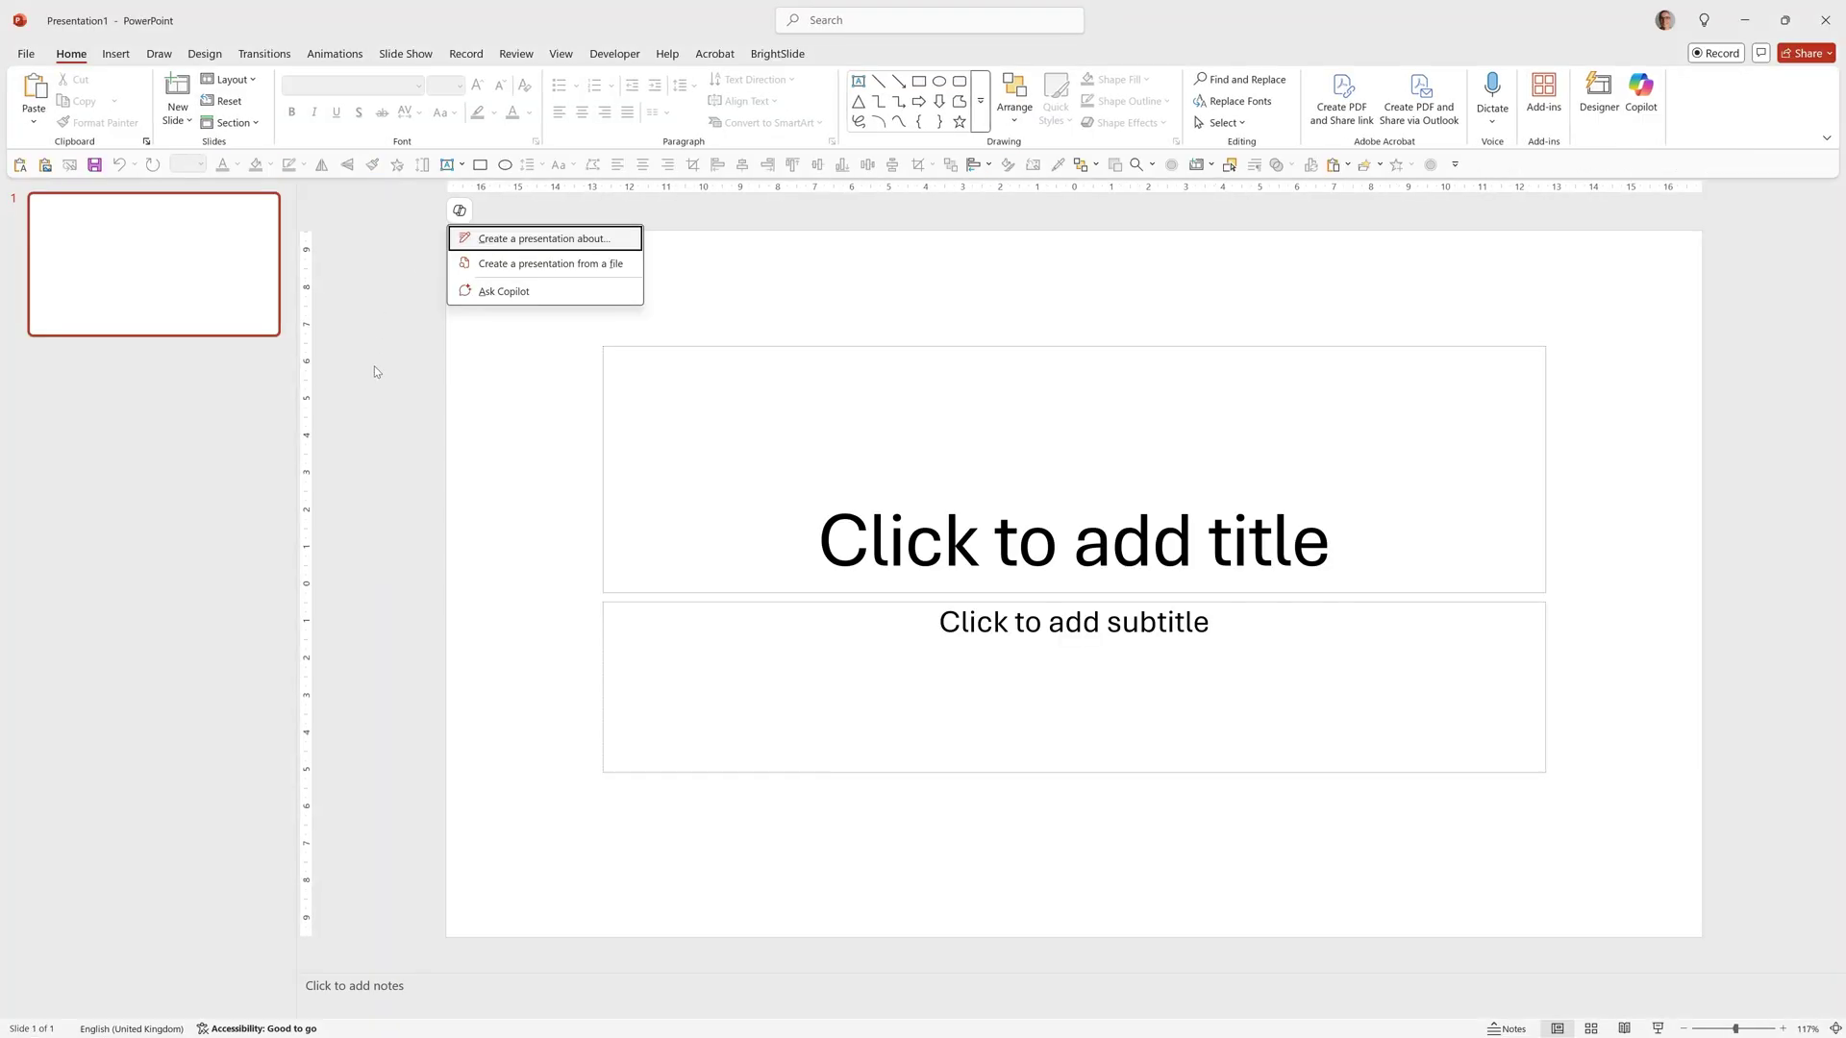
# - Switch the new presentation's first slide to the Blank layout
pyautogui.rightClick(378, 373)
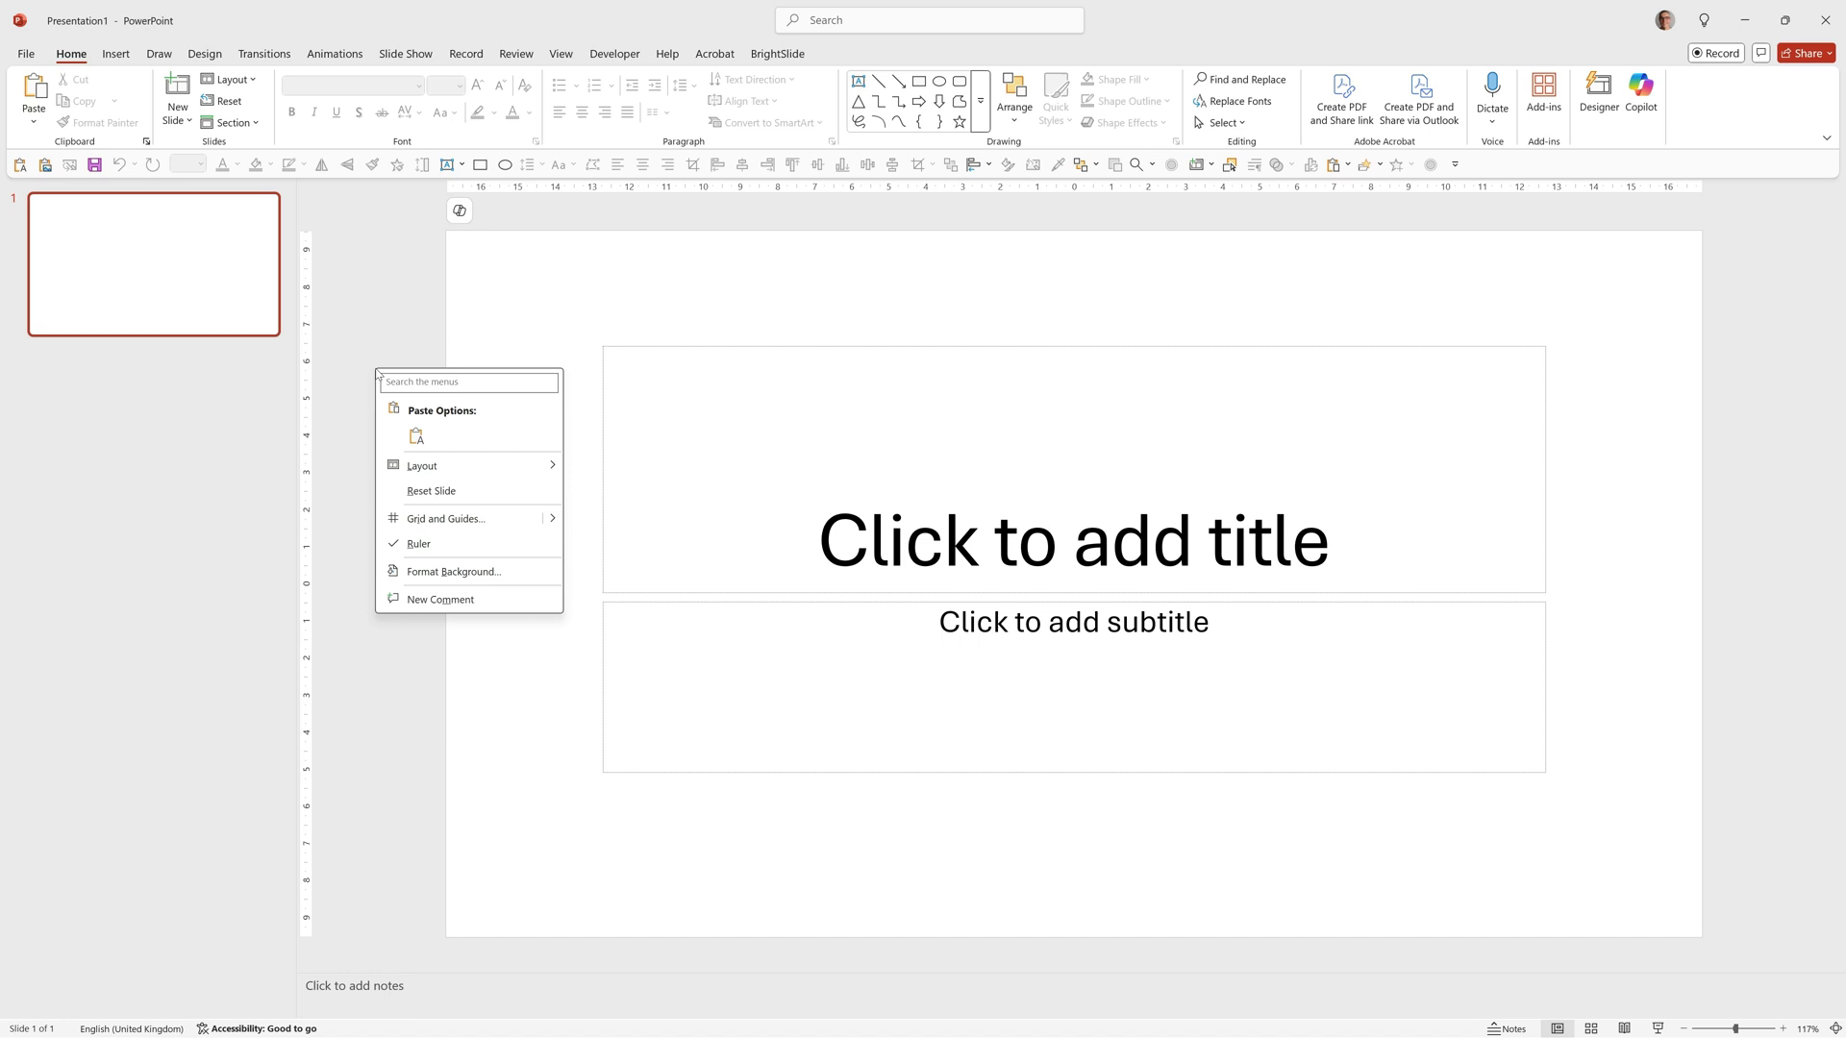
pyautogui.moveTo(462, 466)
pyautogui.click(604, 676)
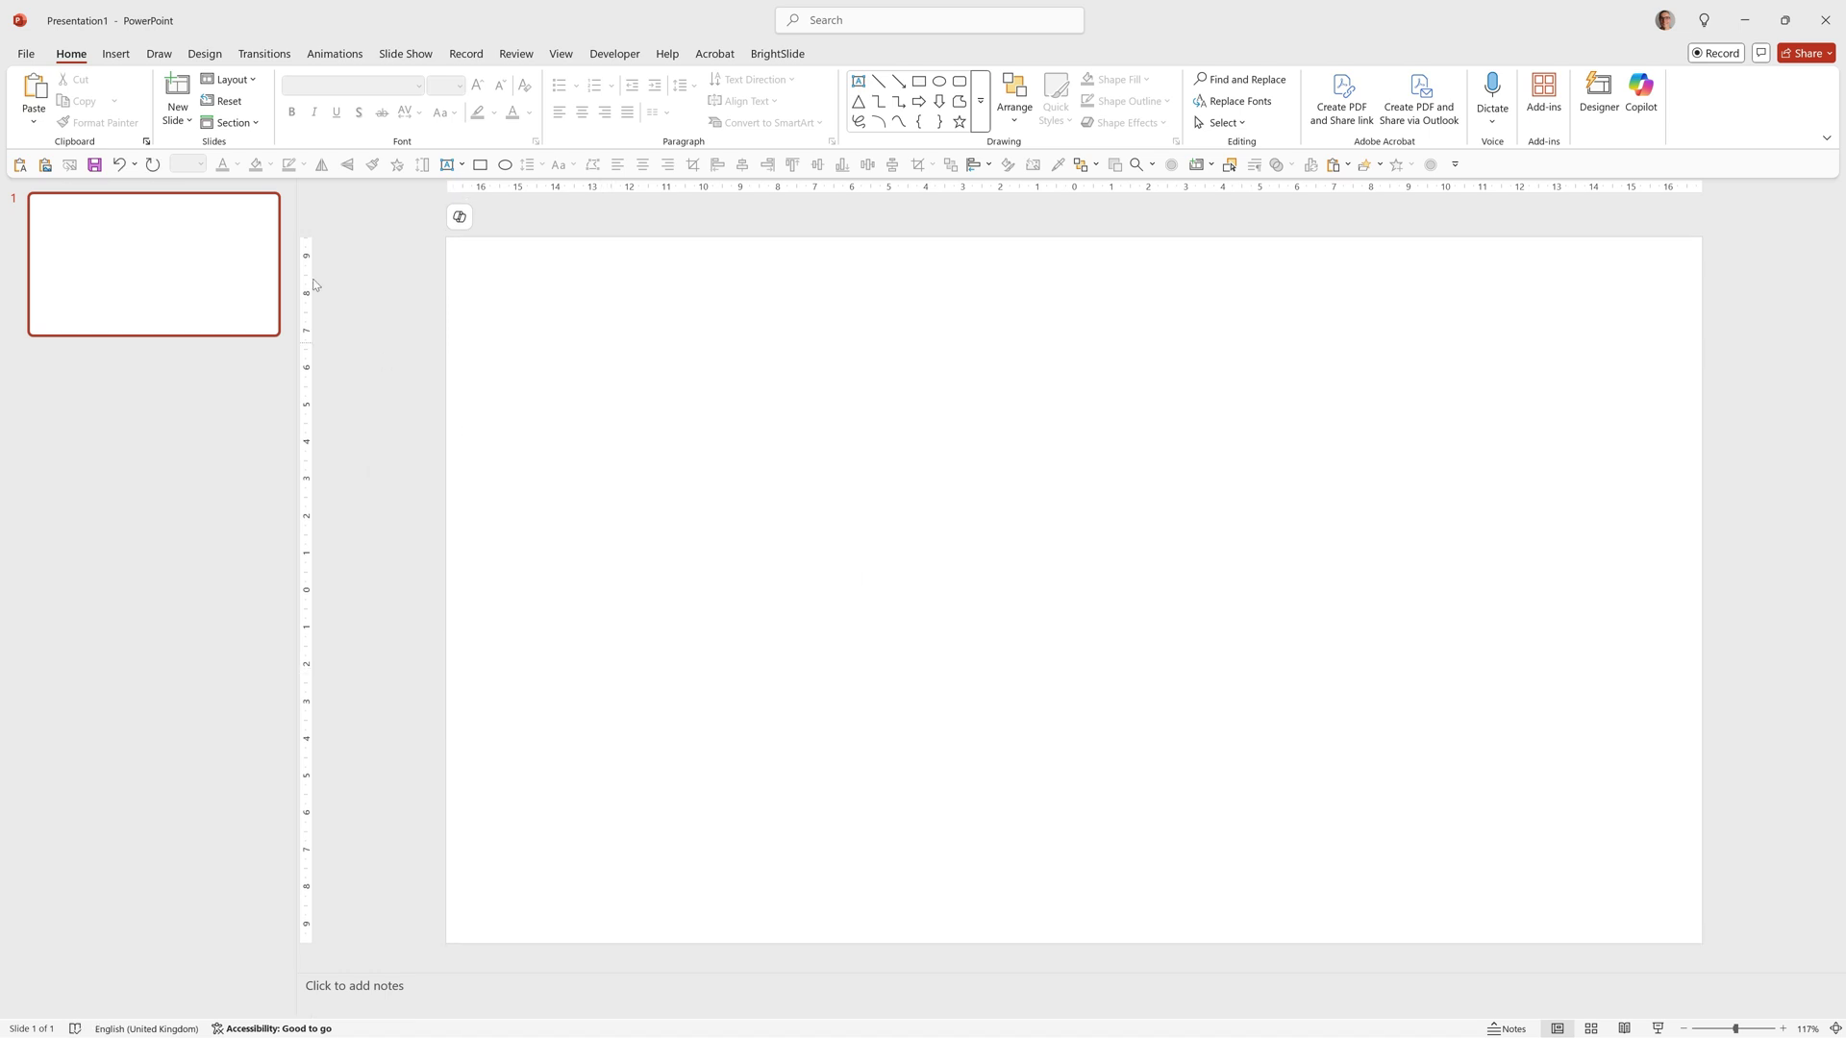
# - Search PowerPoint's stock video library for 'curve'
pyautogui.click(117, 54)
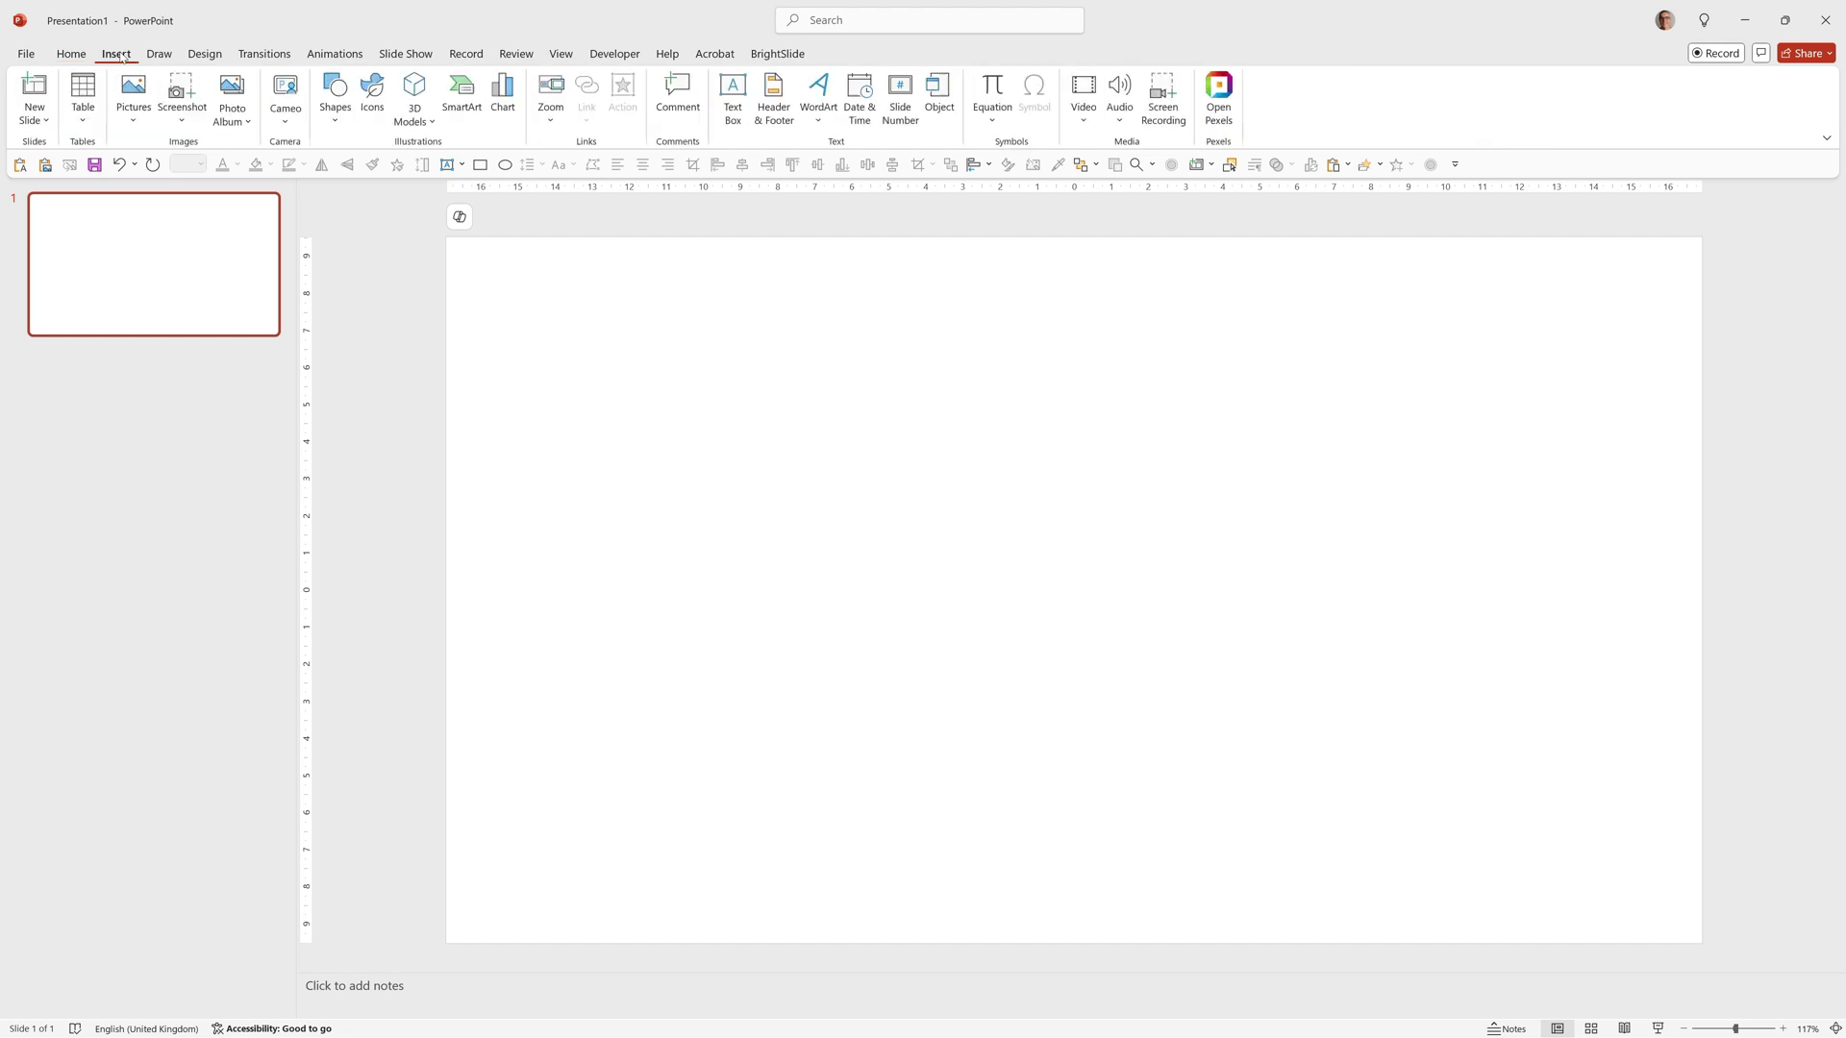
pyautogui.click(1083, 106)
pyautogui.click(1093, 199)
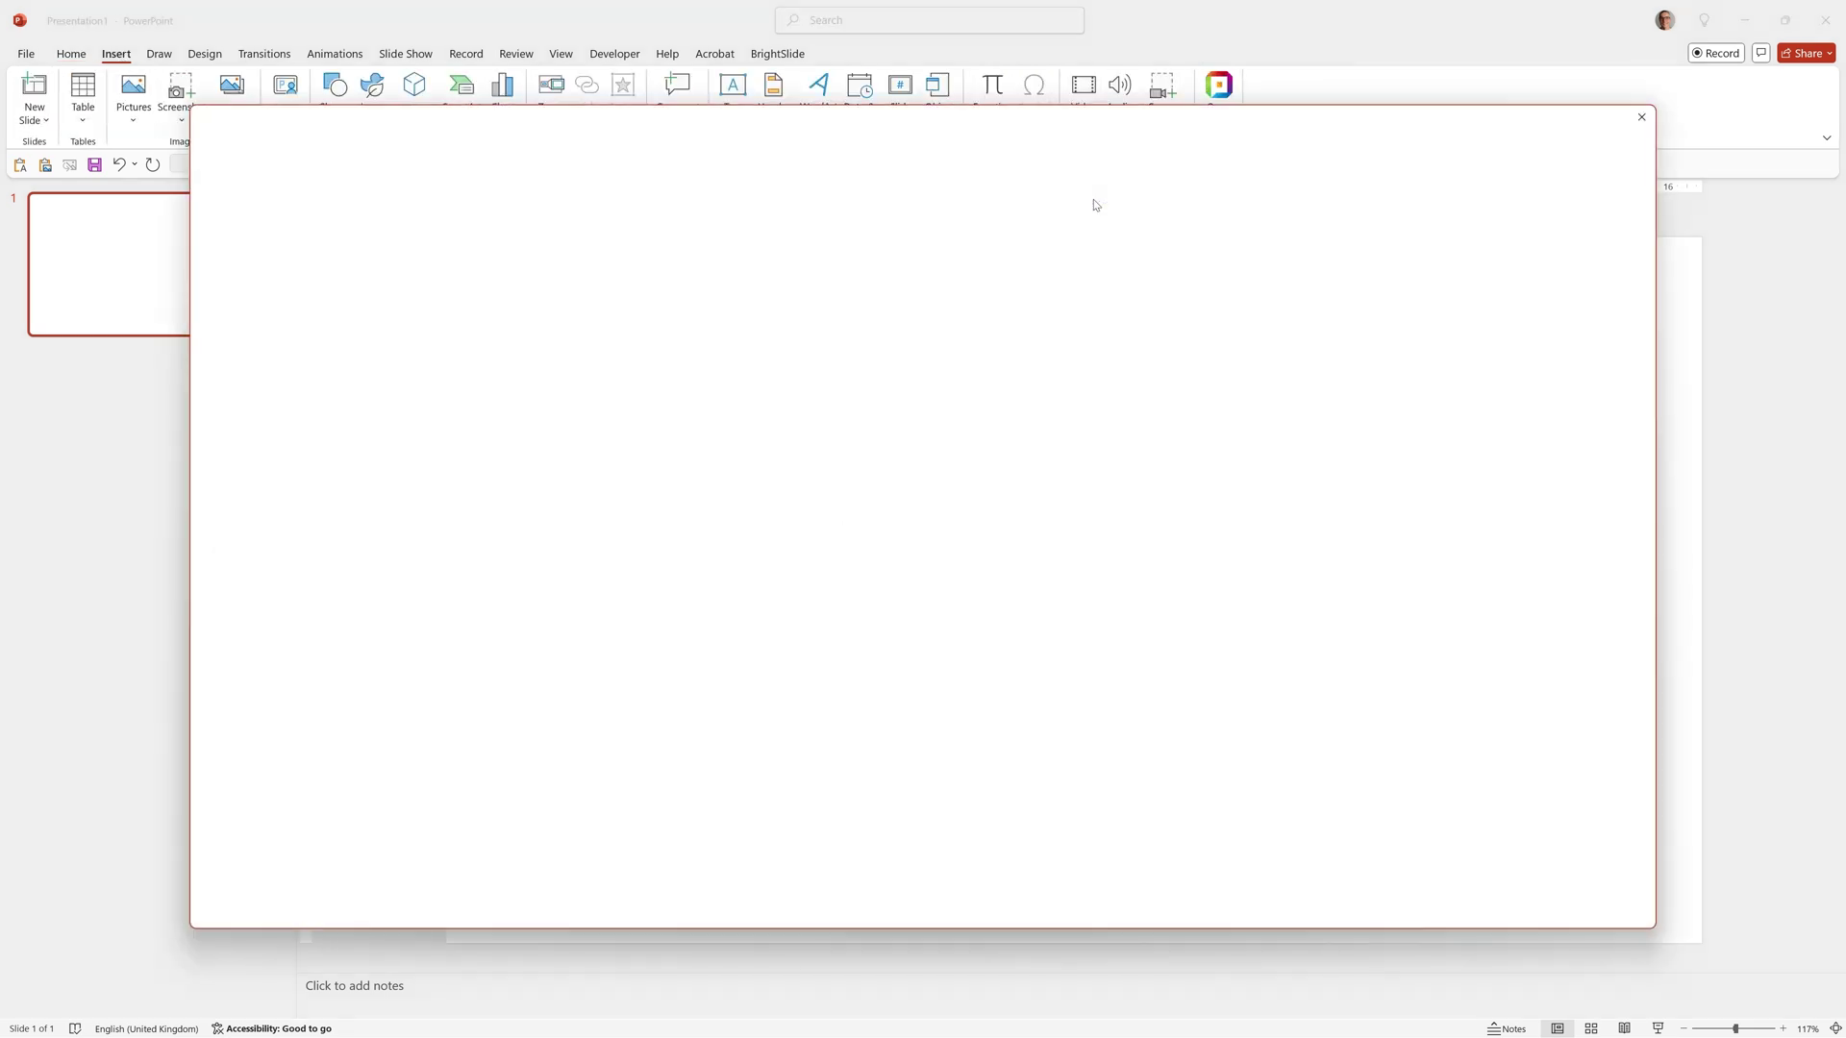
pyautogui.write('curve')
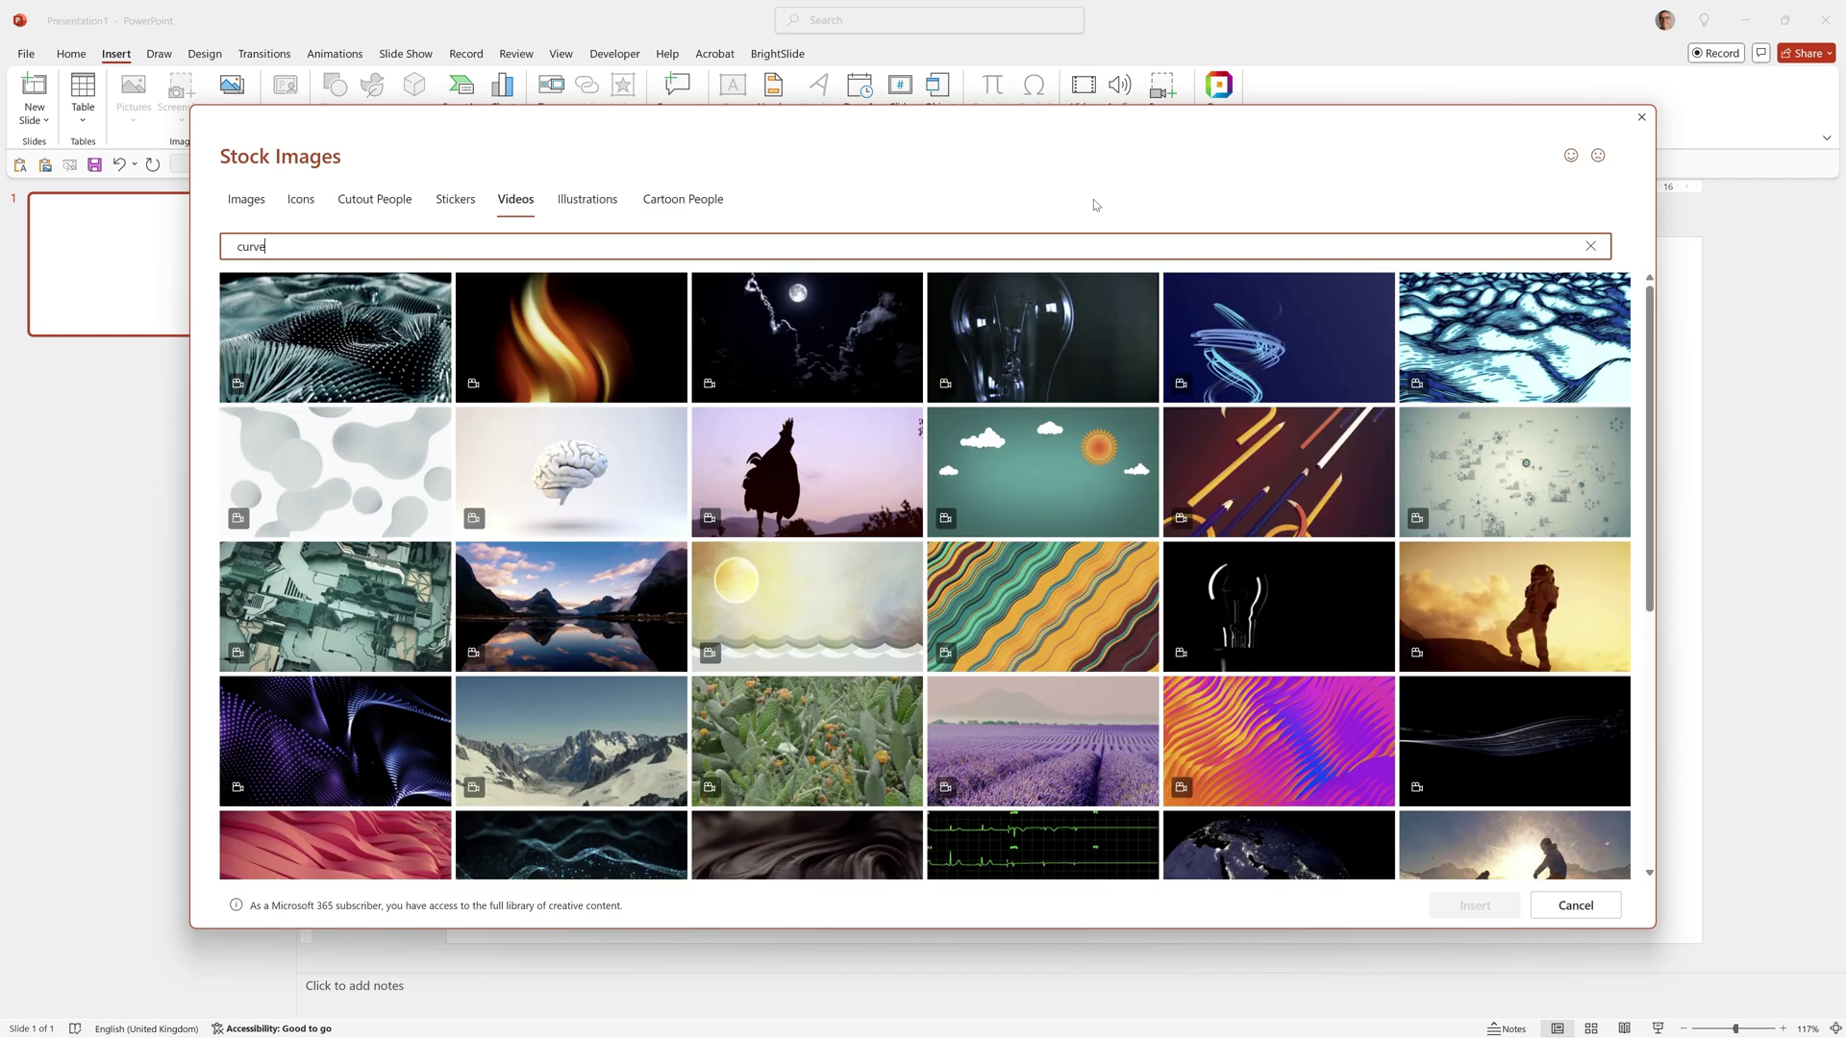
pyautogui.scroll(-2, 1290, 581)
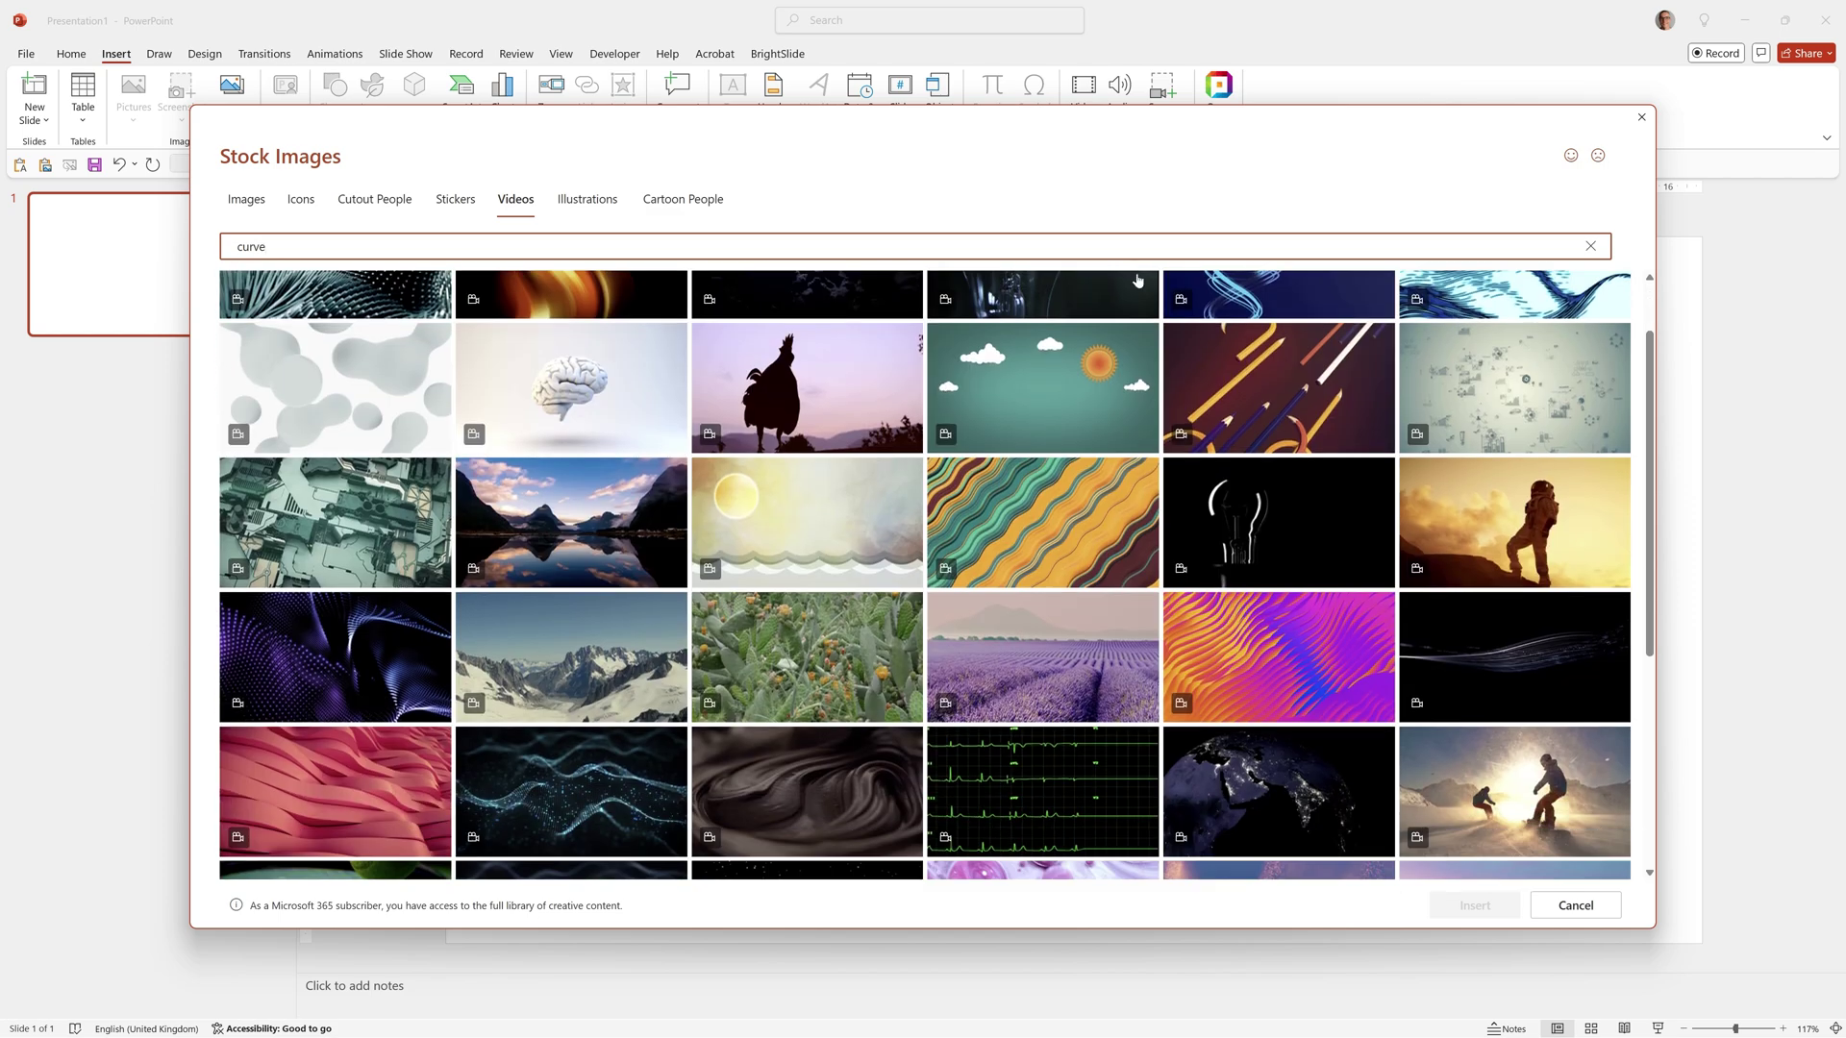
# - Insert the orange-purple wave, pink wave and blue swirl videos onto the slide
pyautogui.click(1291, 580)
pyautogui.scroll(-1, 1290, 580)
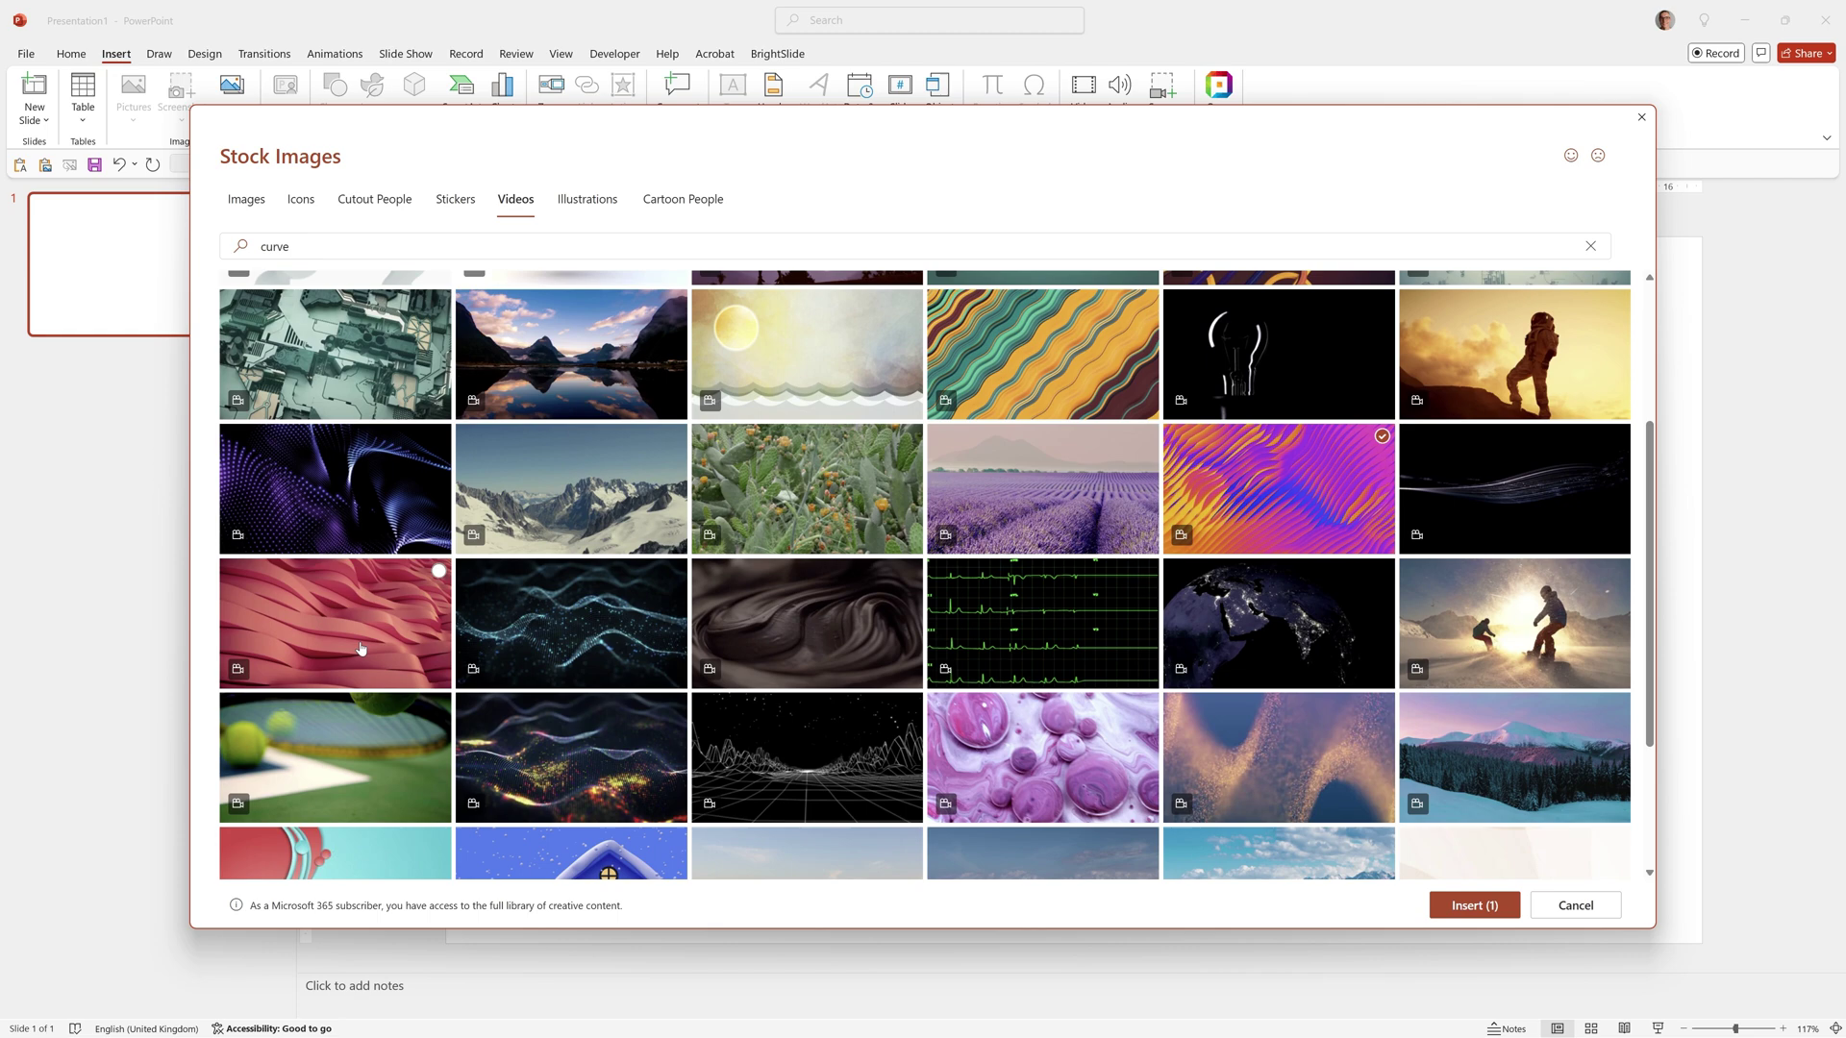
pyautogui.click(351, 633)
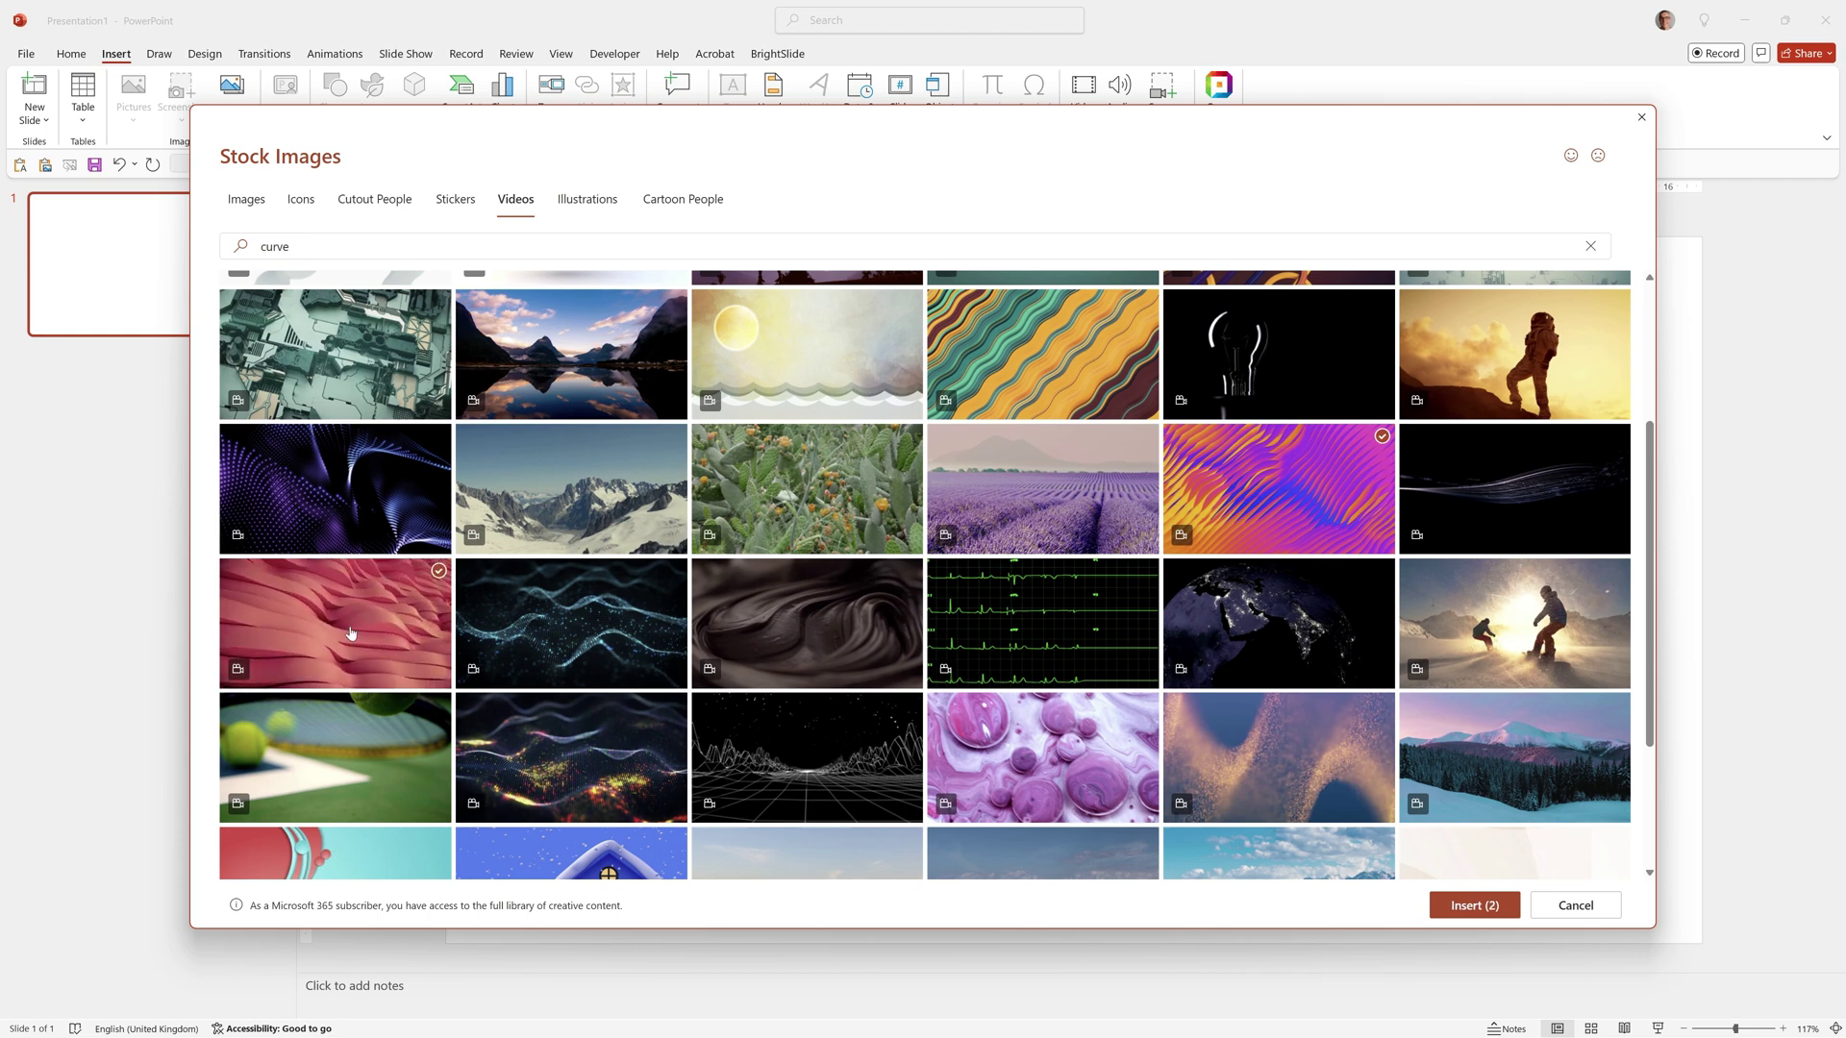
pyautogui.scroll(3, 351, 633)
pyautogui.click(1269, 346)
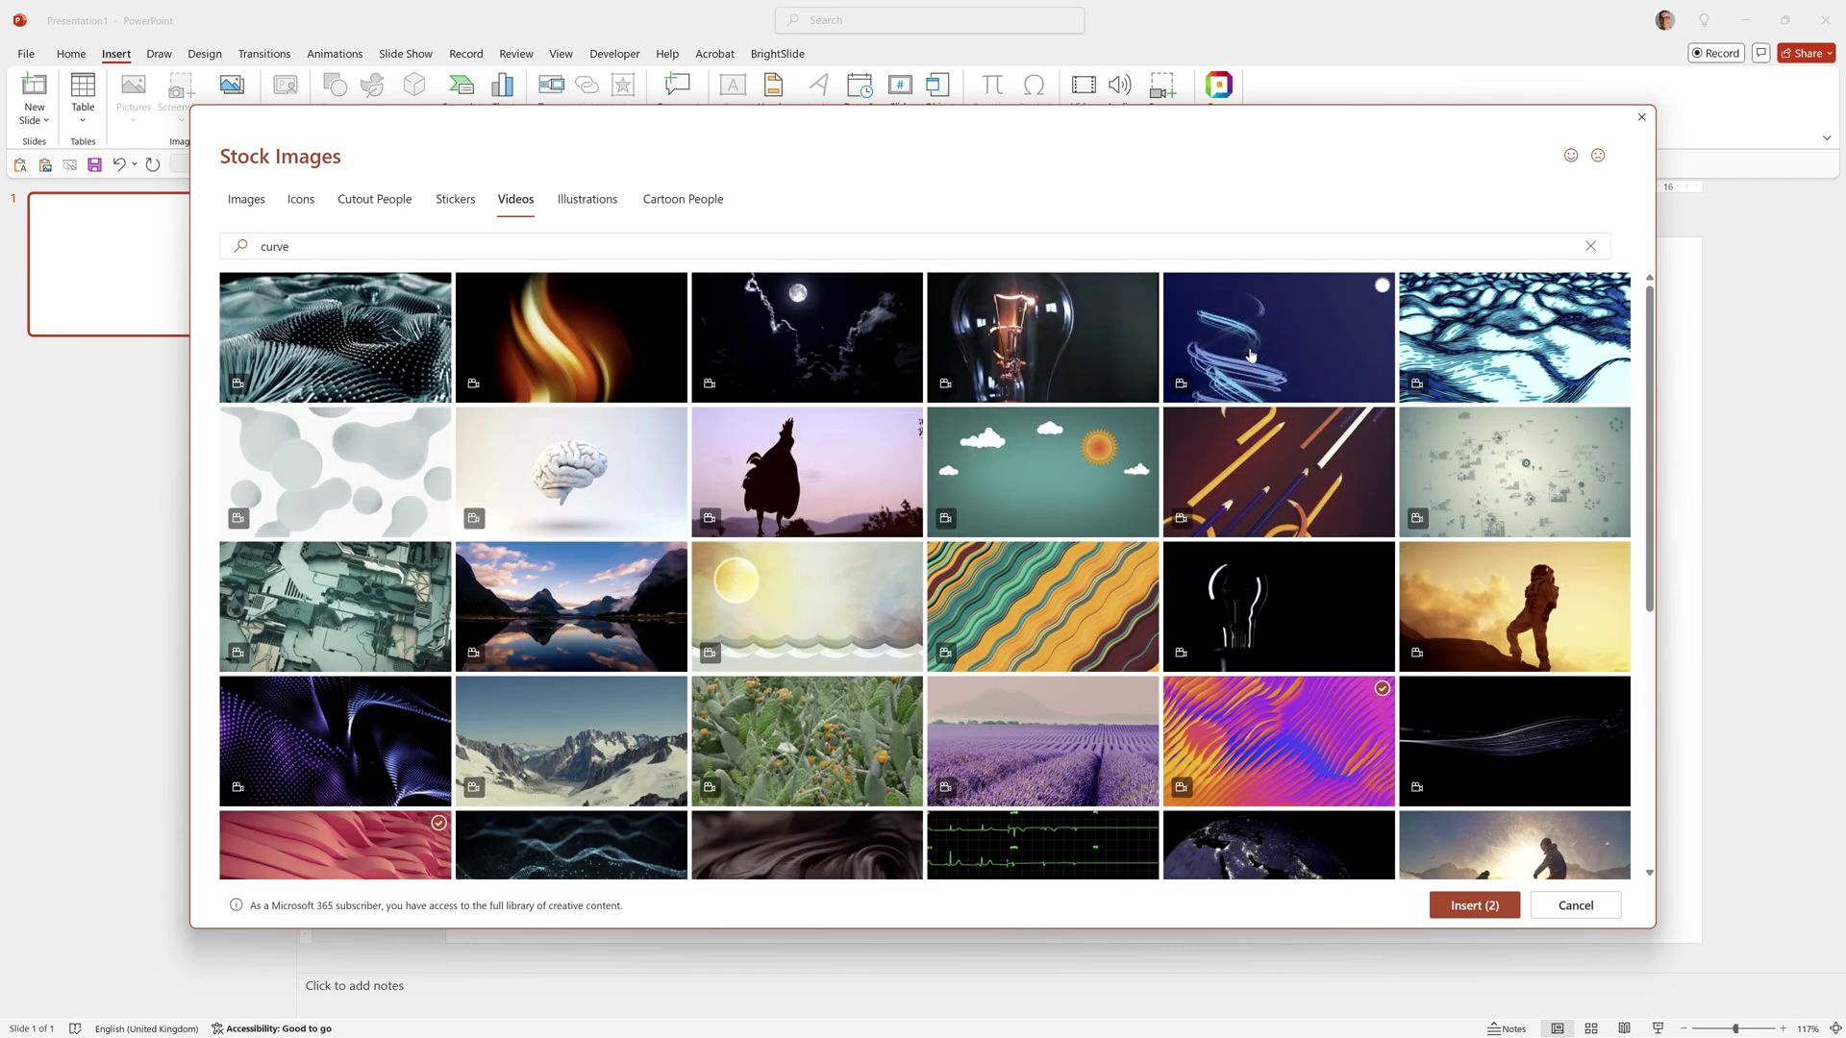
pyautogui.click(1474, 906)
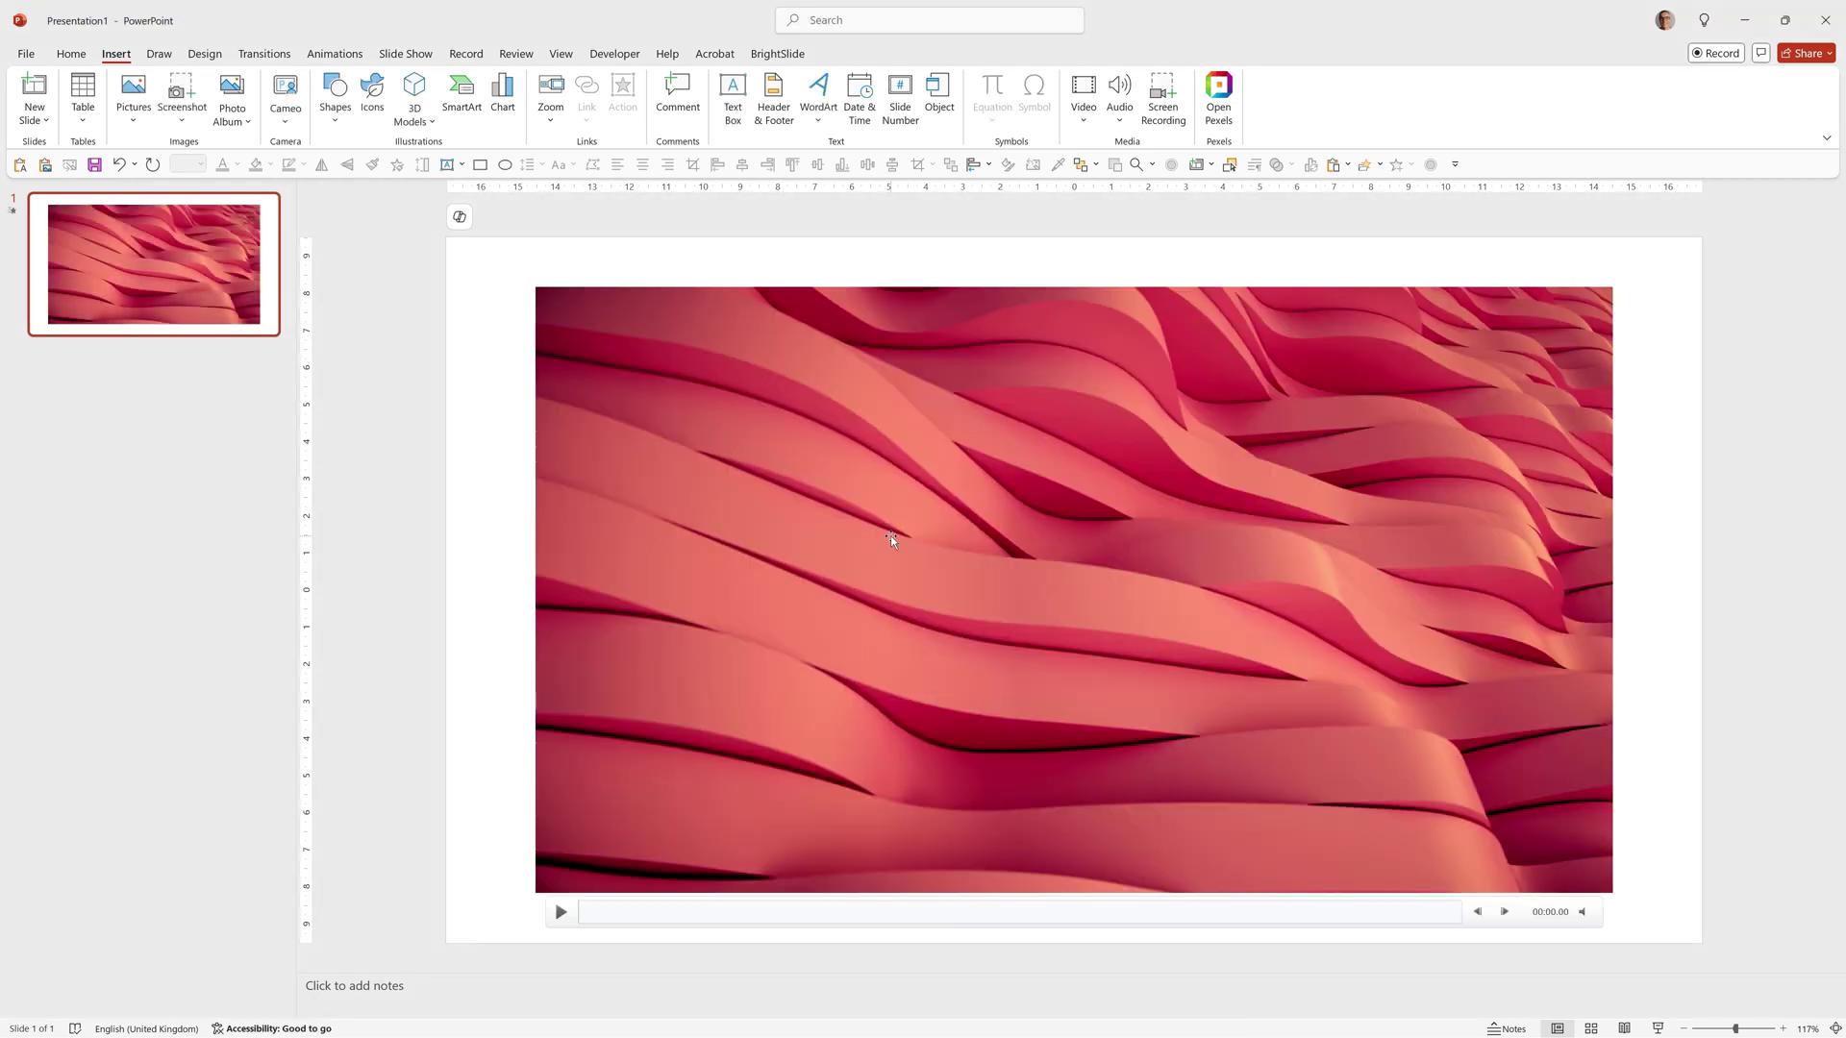
# - Crop the pink wave video's left and right sides into a narrow upright strip
pyautogui.click(686, 348)
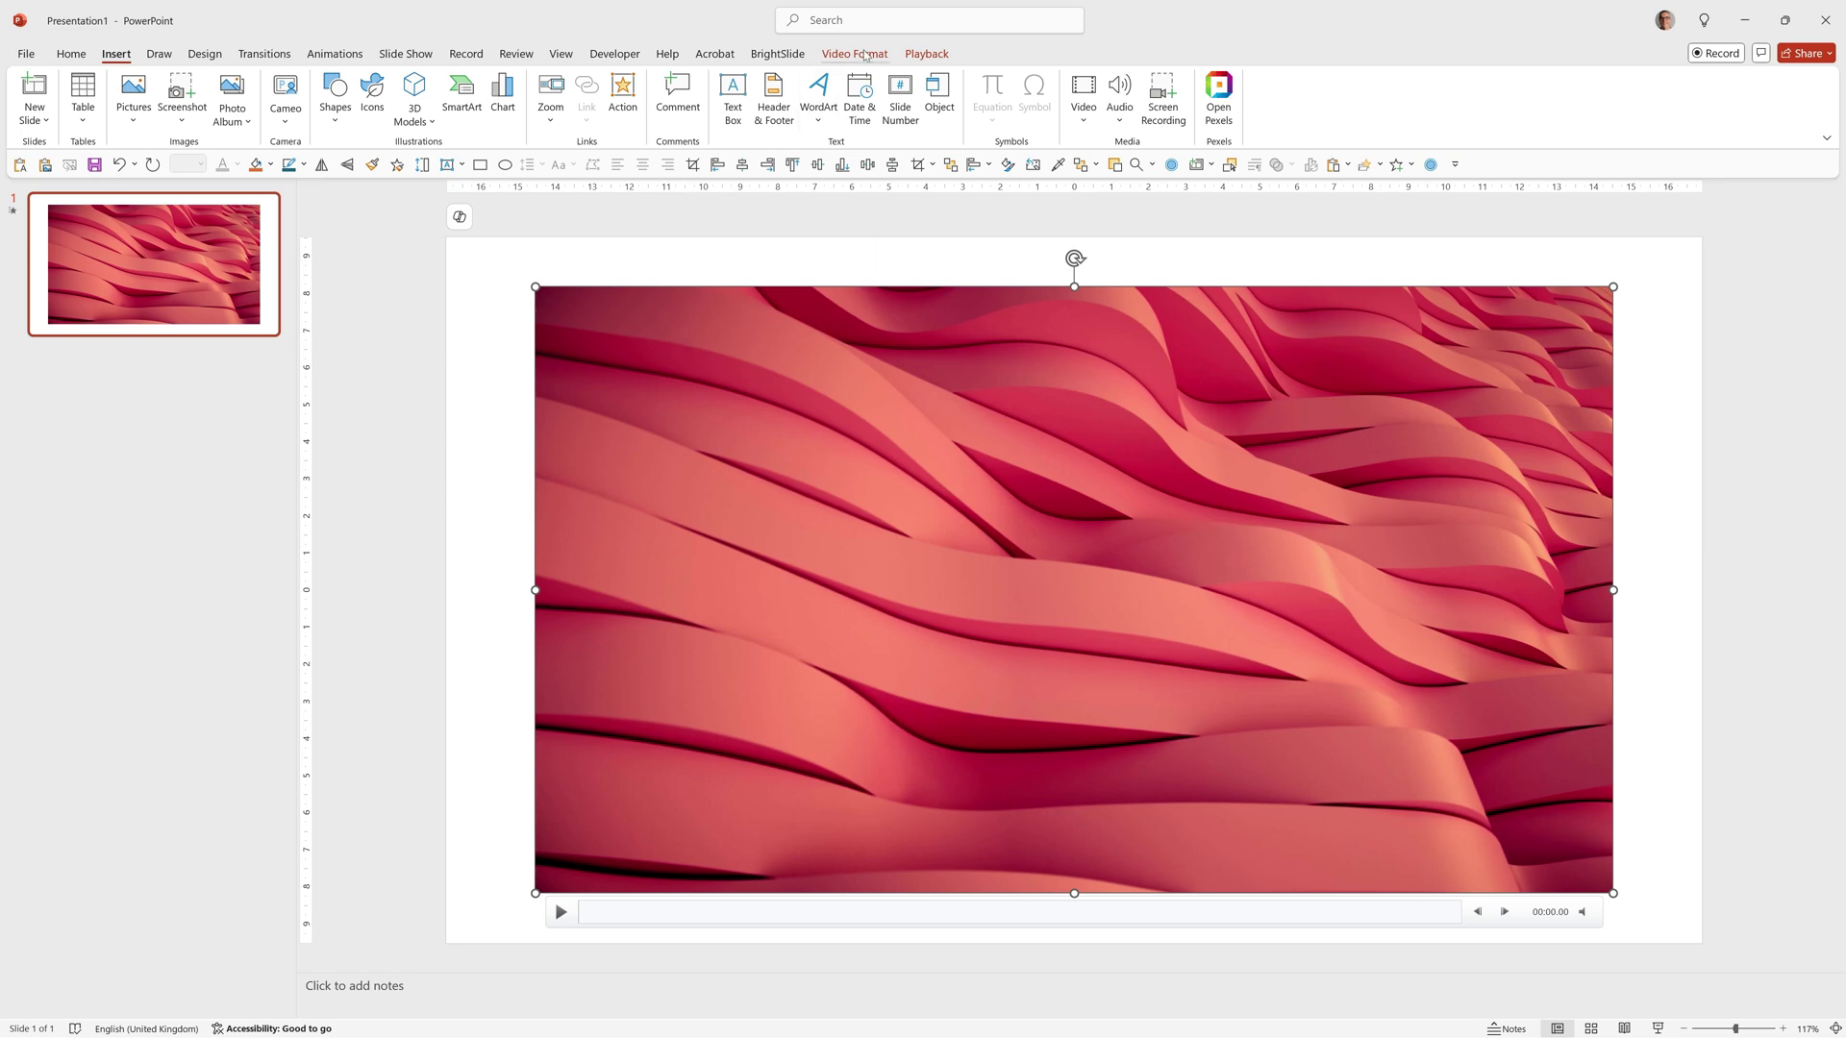
pyautogui.click(863, 54)
pyautogui.click(894, 104)
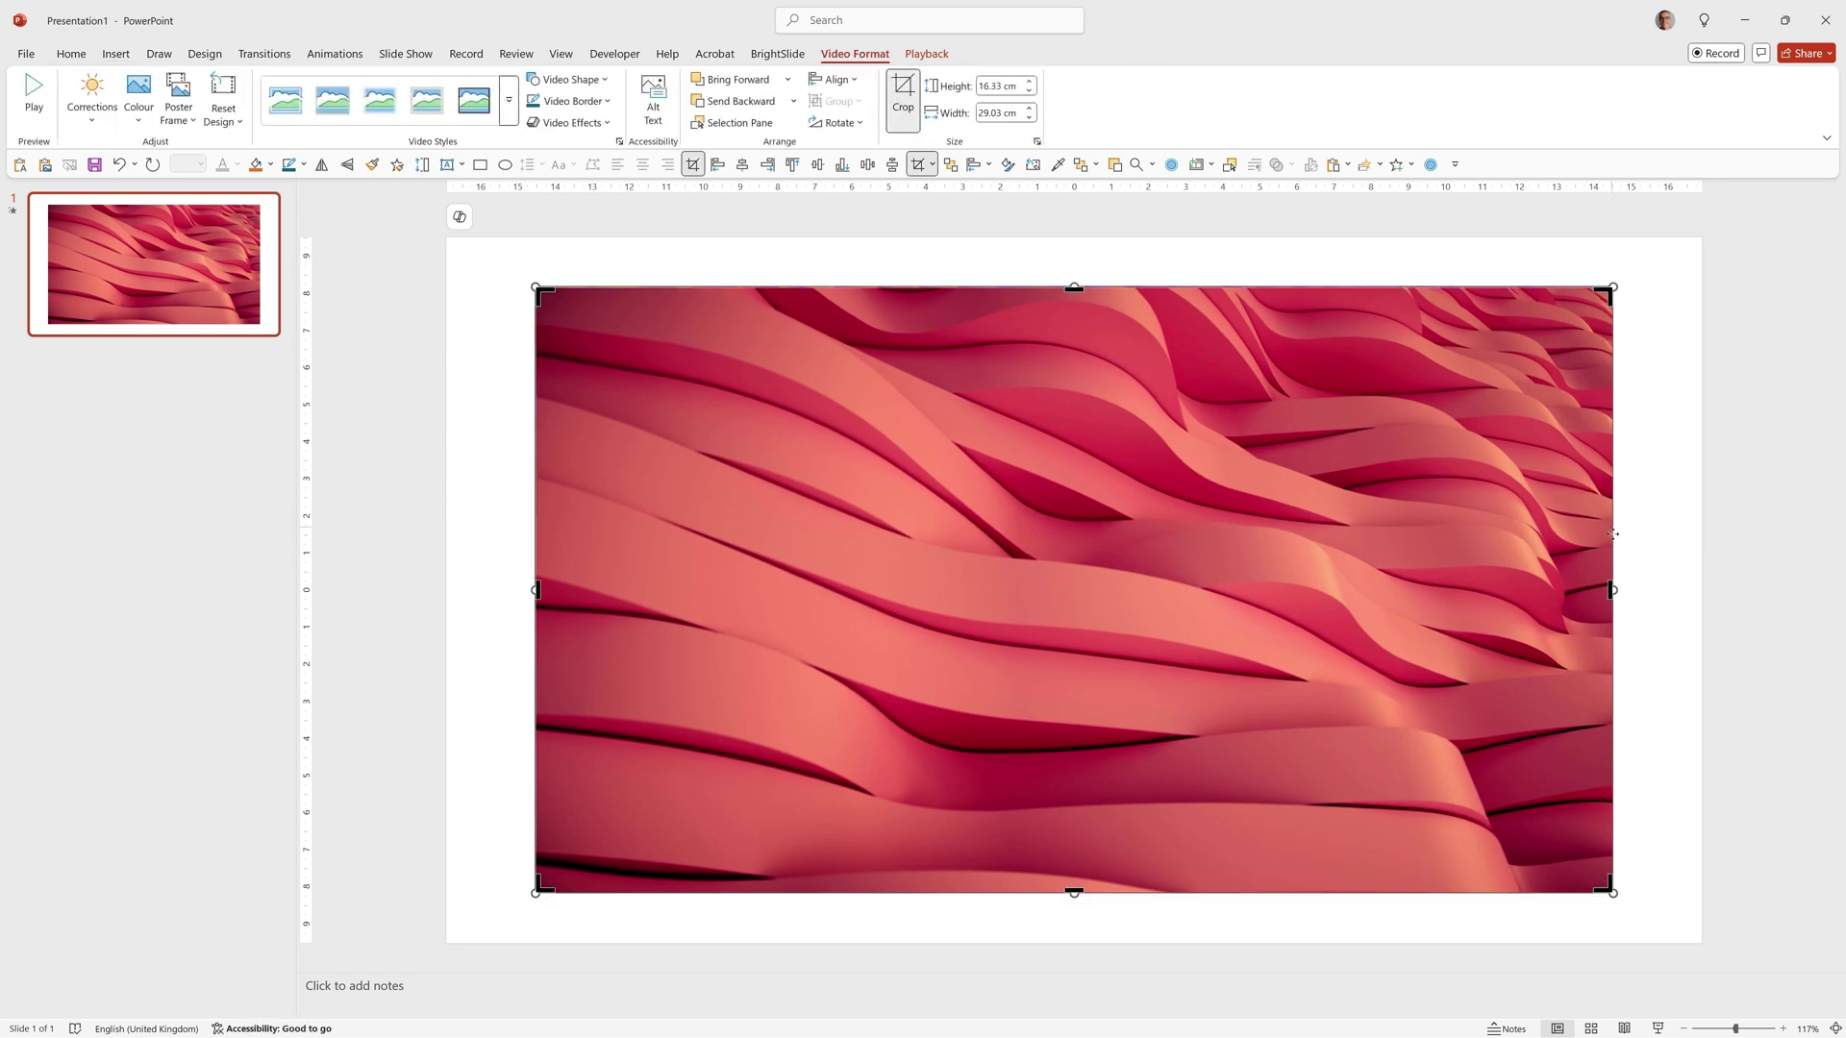
pyautogui.moveTo(1611, 590); pyautogui.dragTo(1284, 591)
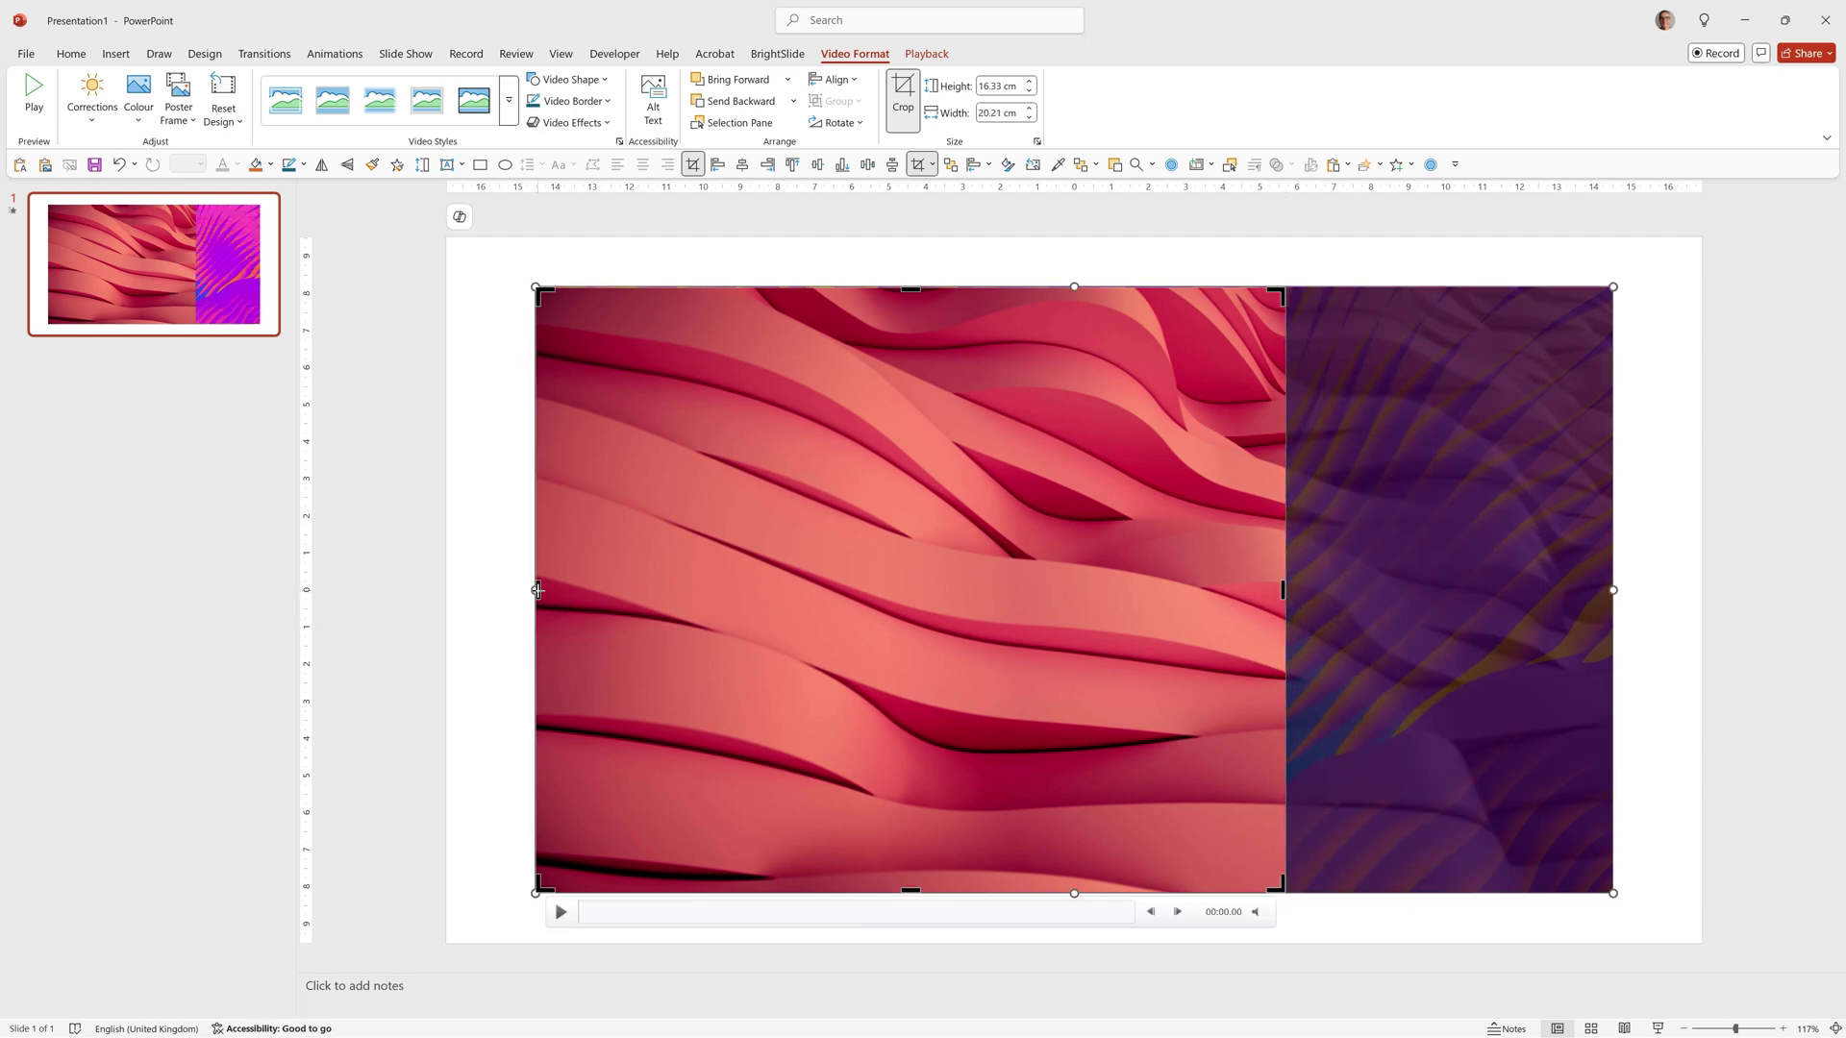
pyautogui.moveTo(537, 591)
pyautogui.mouseDown()
pyautogui.moveTo(878, 582)
pyautogui.moveTo(835, 571)
pyautogui.mouseUp()
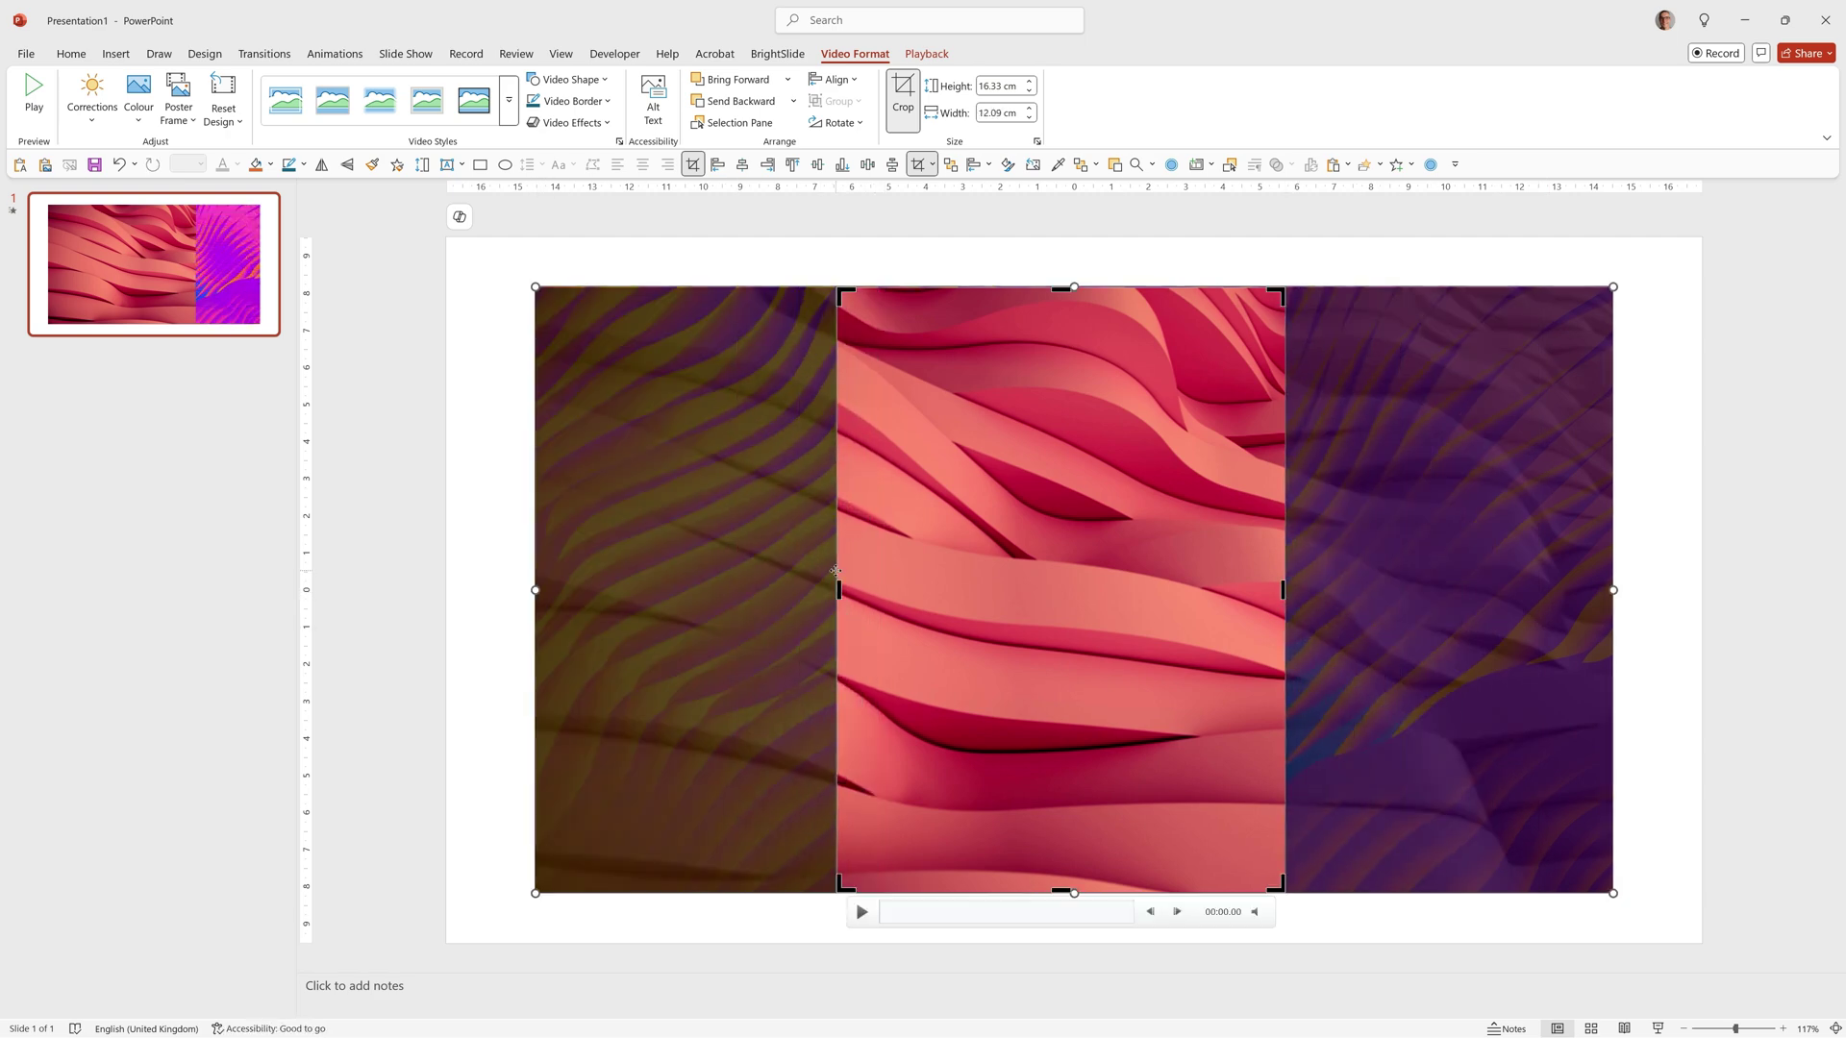
pyautogui.click(1643, 768)
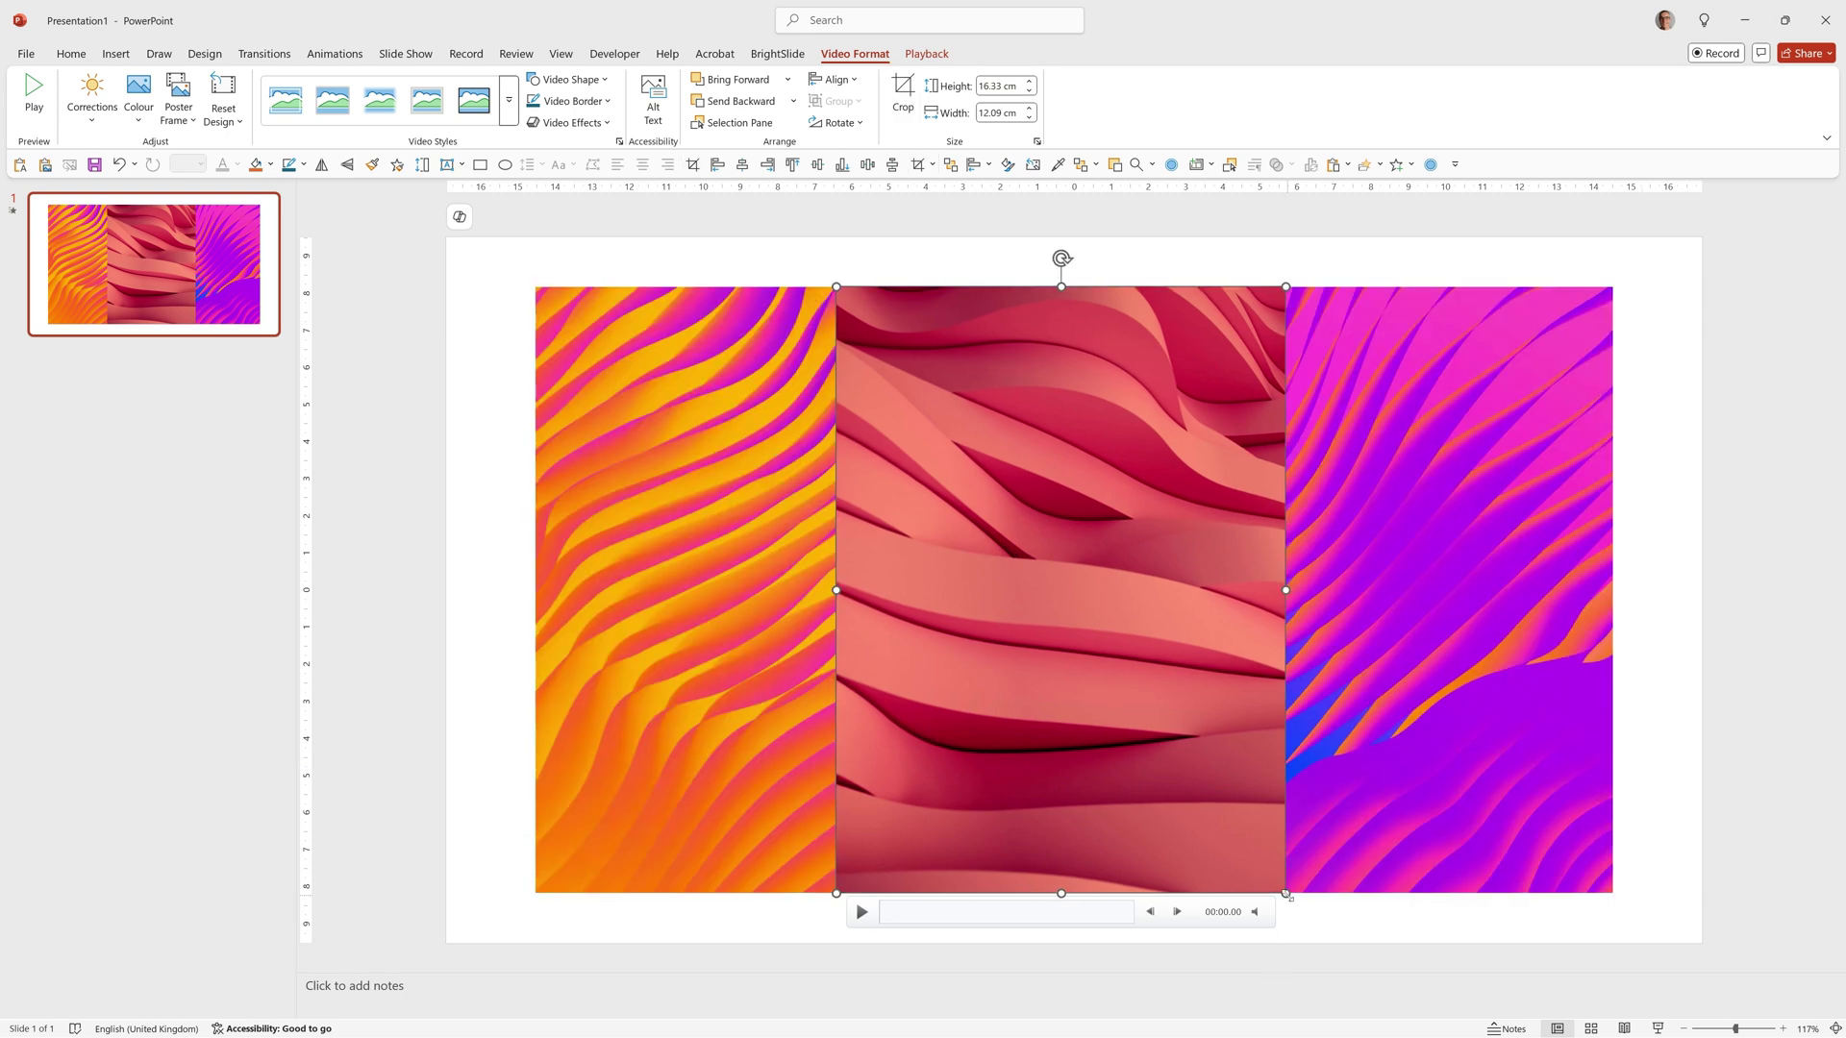
# - Shrink the cropped pink video to about 11.12 × 8.24 cm and place it upper left
pyautogui.moveTo(1286, 894); pyautogui.dragTo(1161, 725)
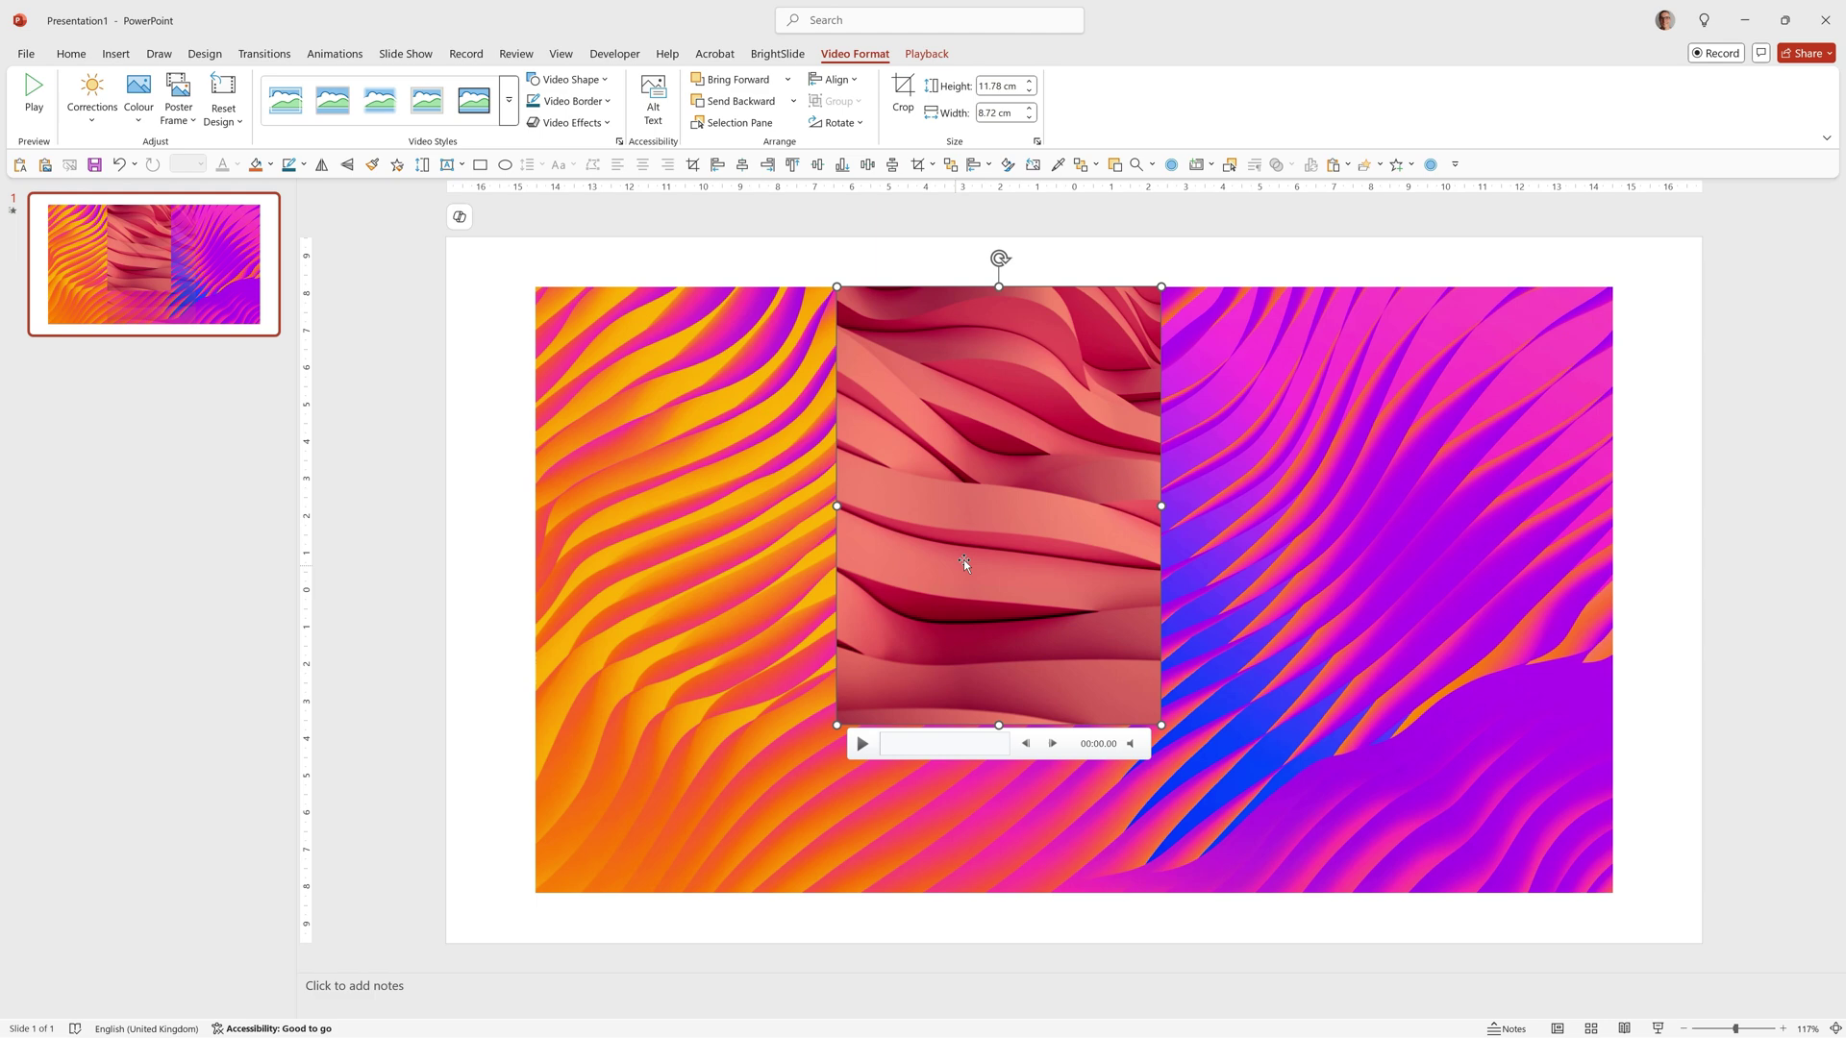
pyautogui.moveTo(964, 564); pyautogui.dragTo(660, 597)
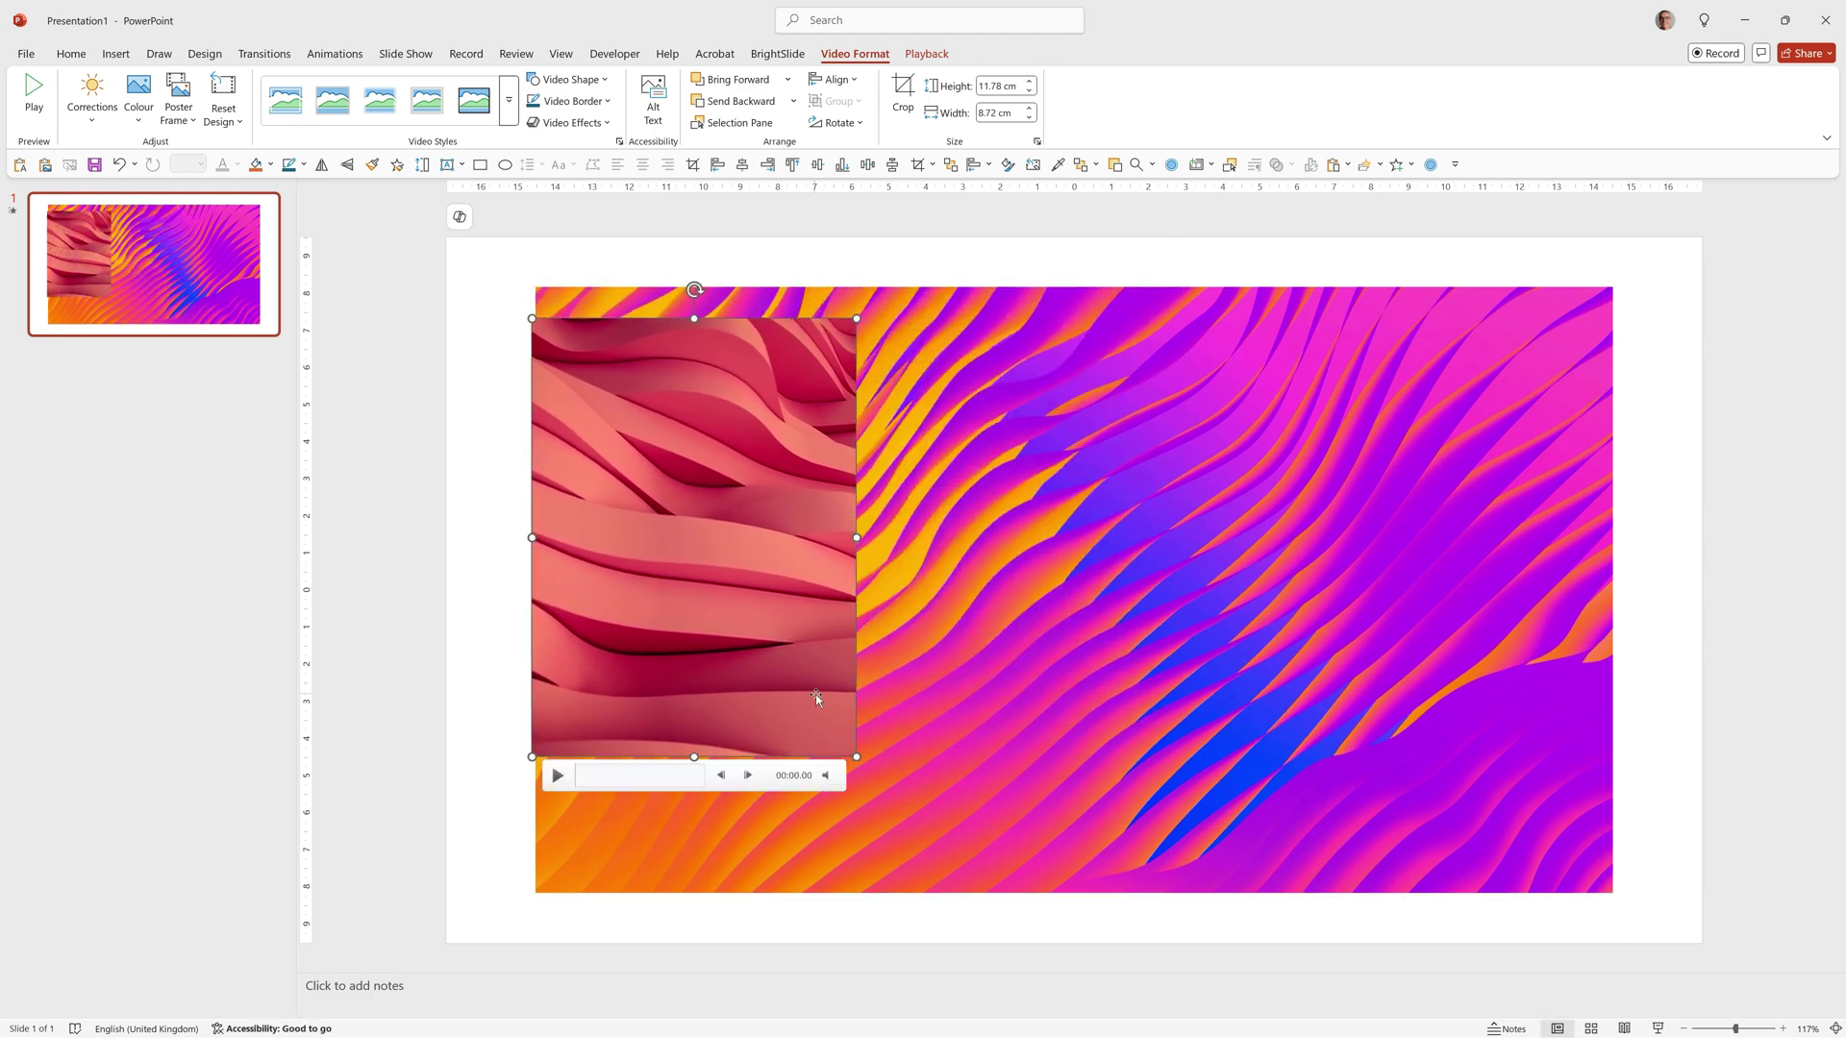
pyautogui.moveTo(856, 757); pyautogui.dragTo(831, 732)
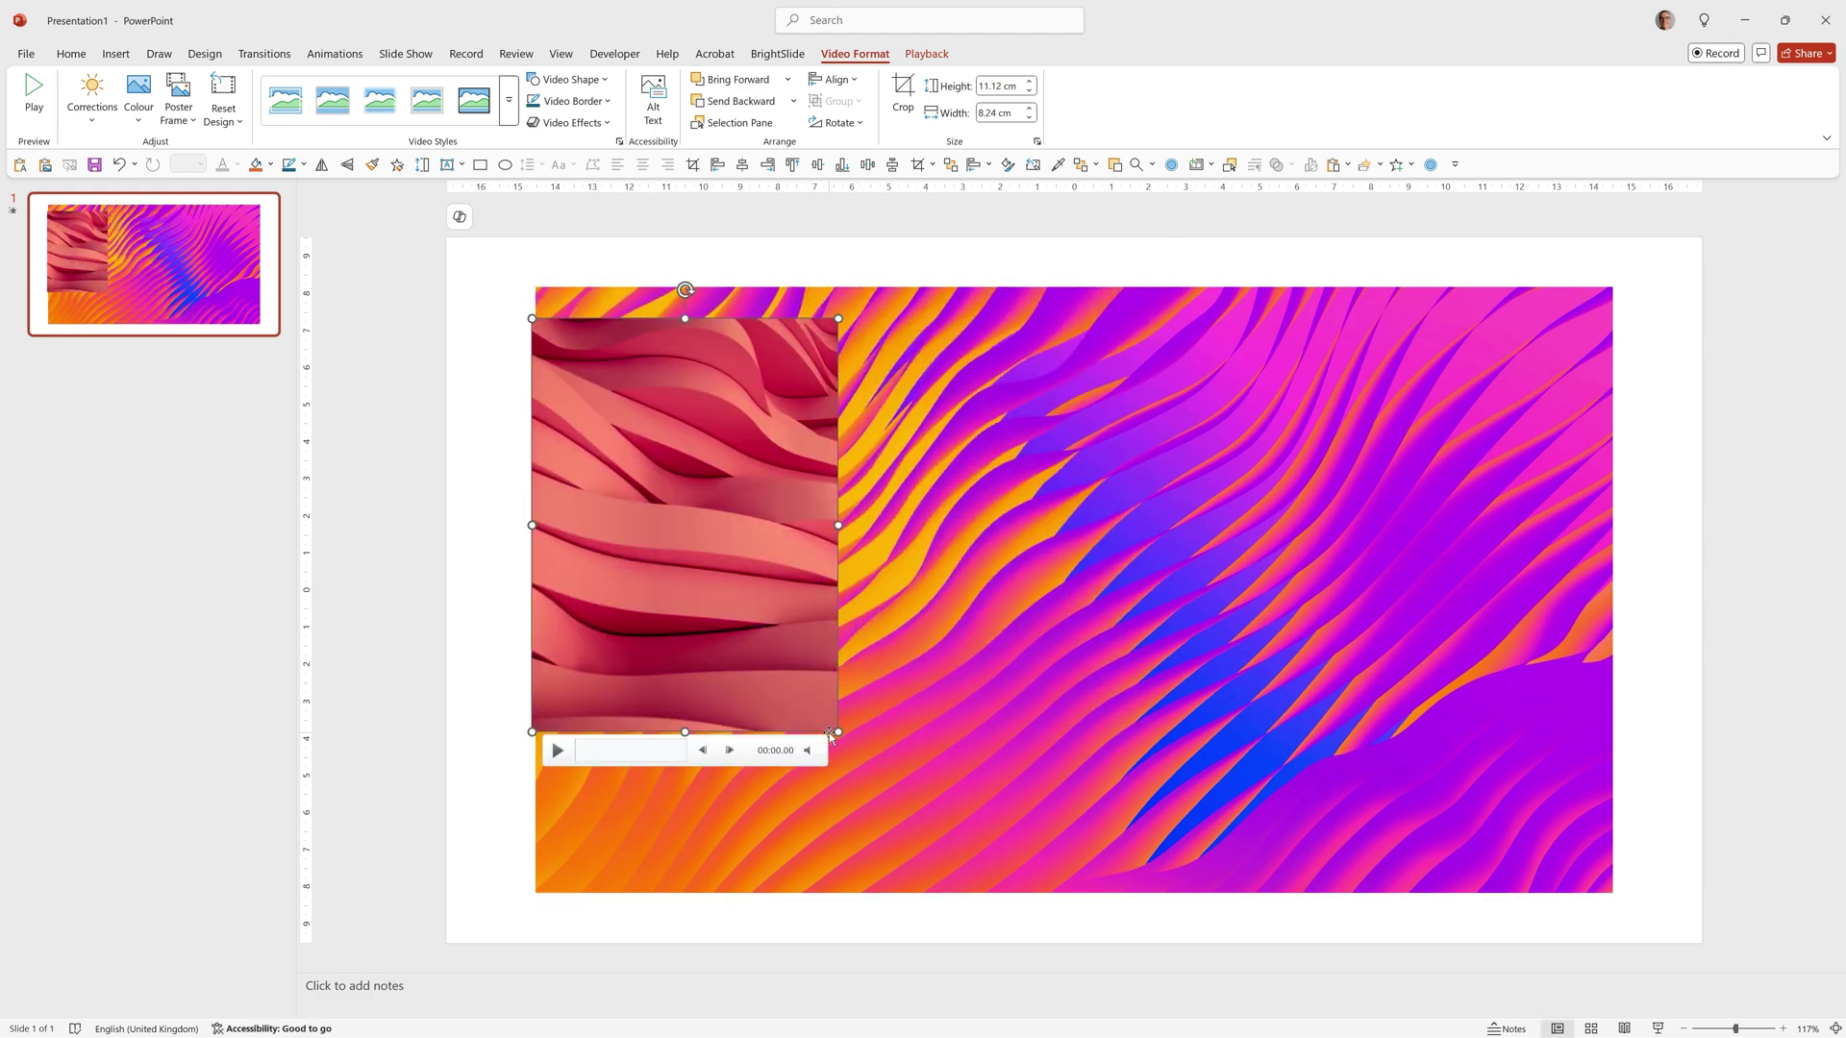
pyautogui.click(1015, 552)
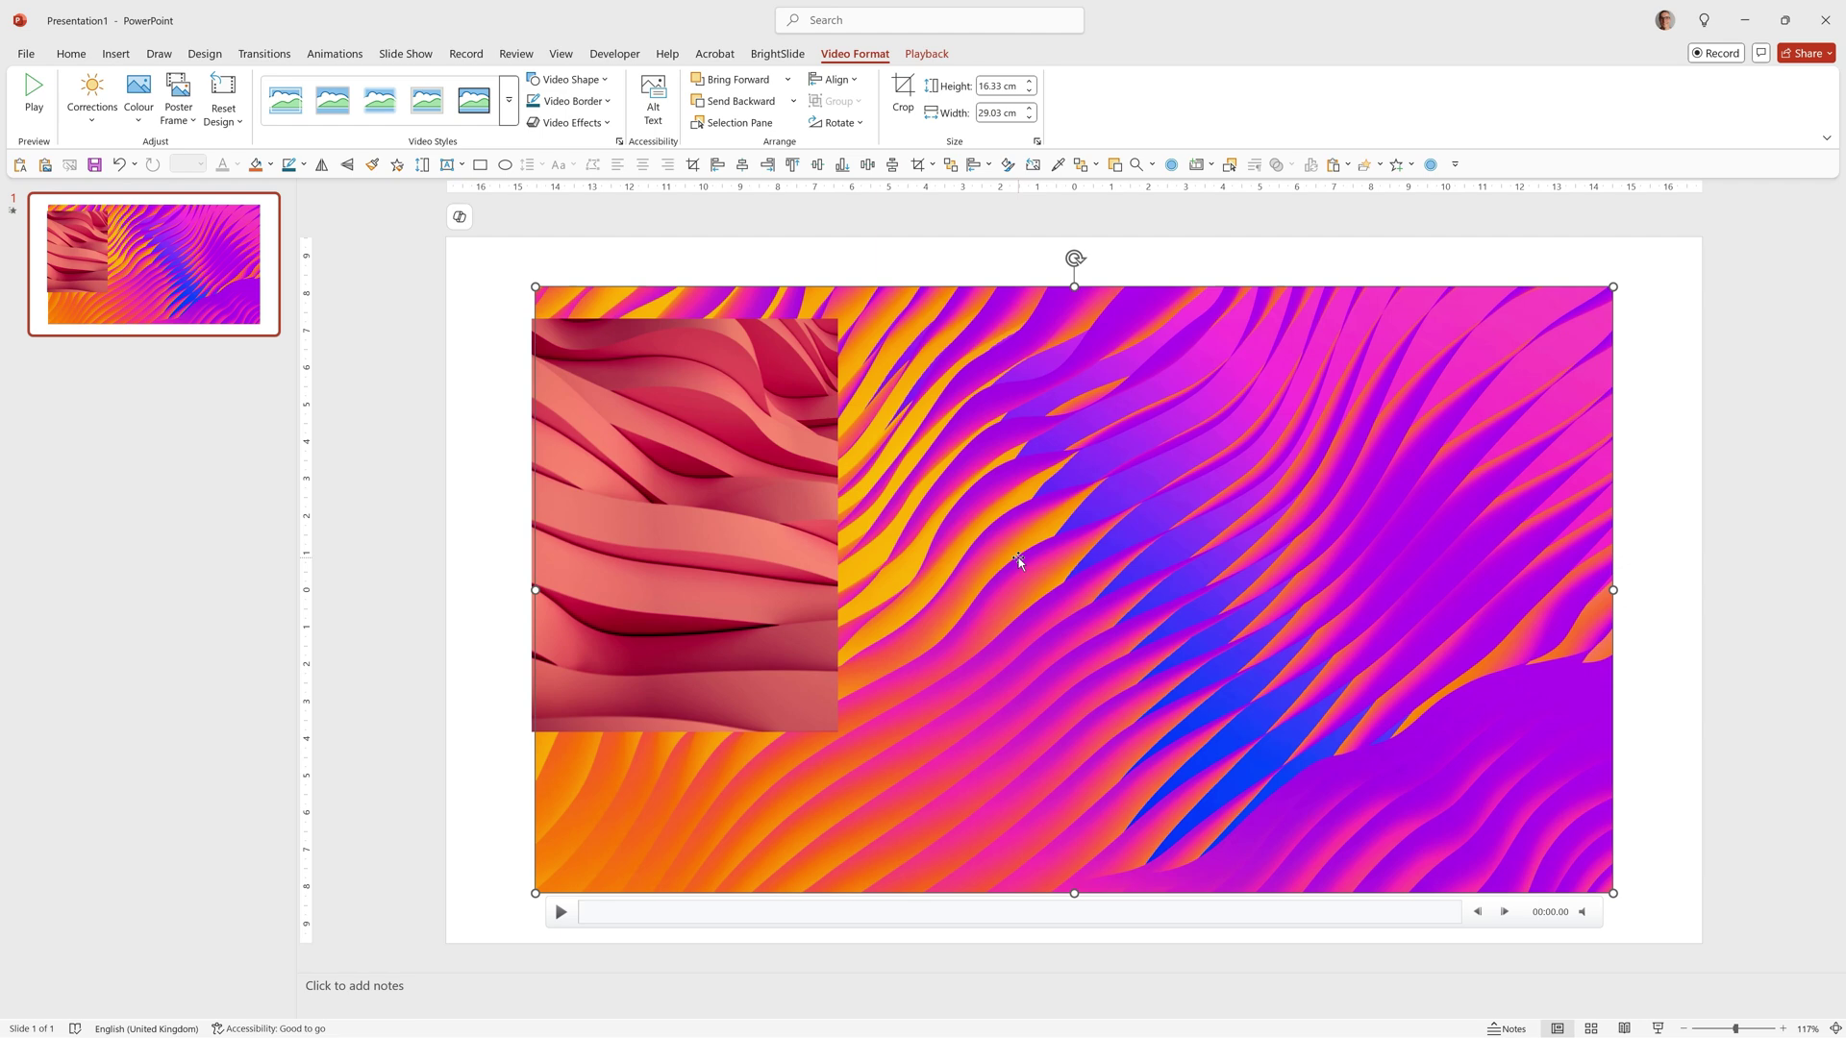
# - Crop the orange-purple video's left and right sides into an upright panel
pyautogui.press('Escape')
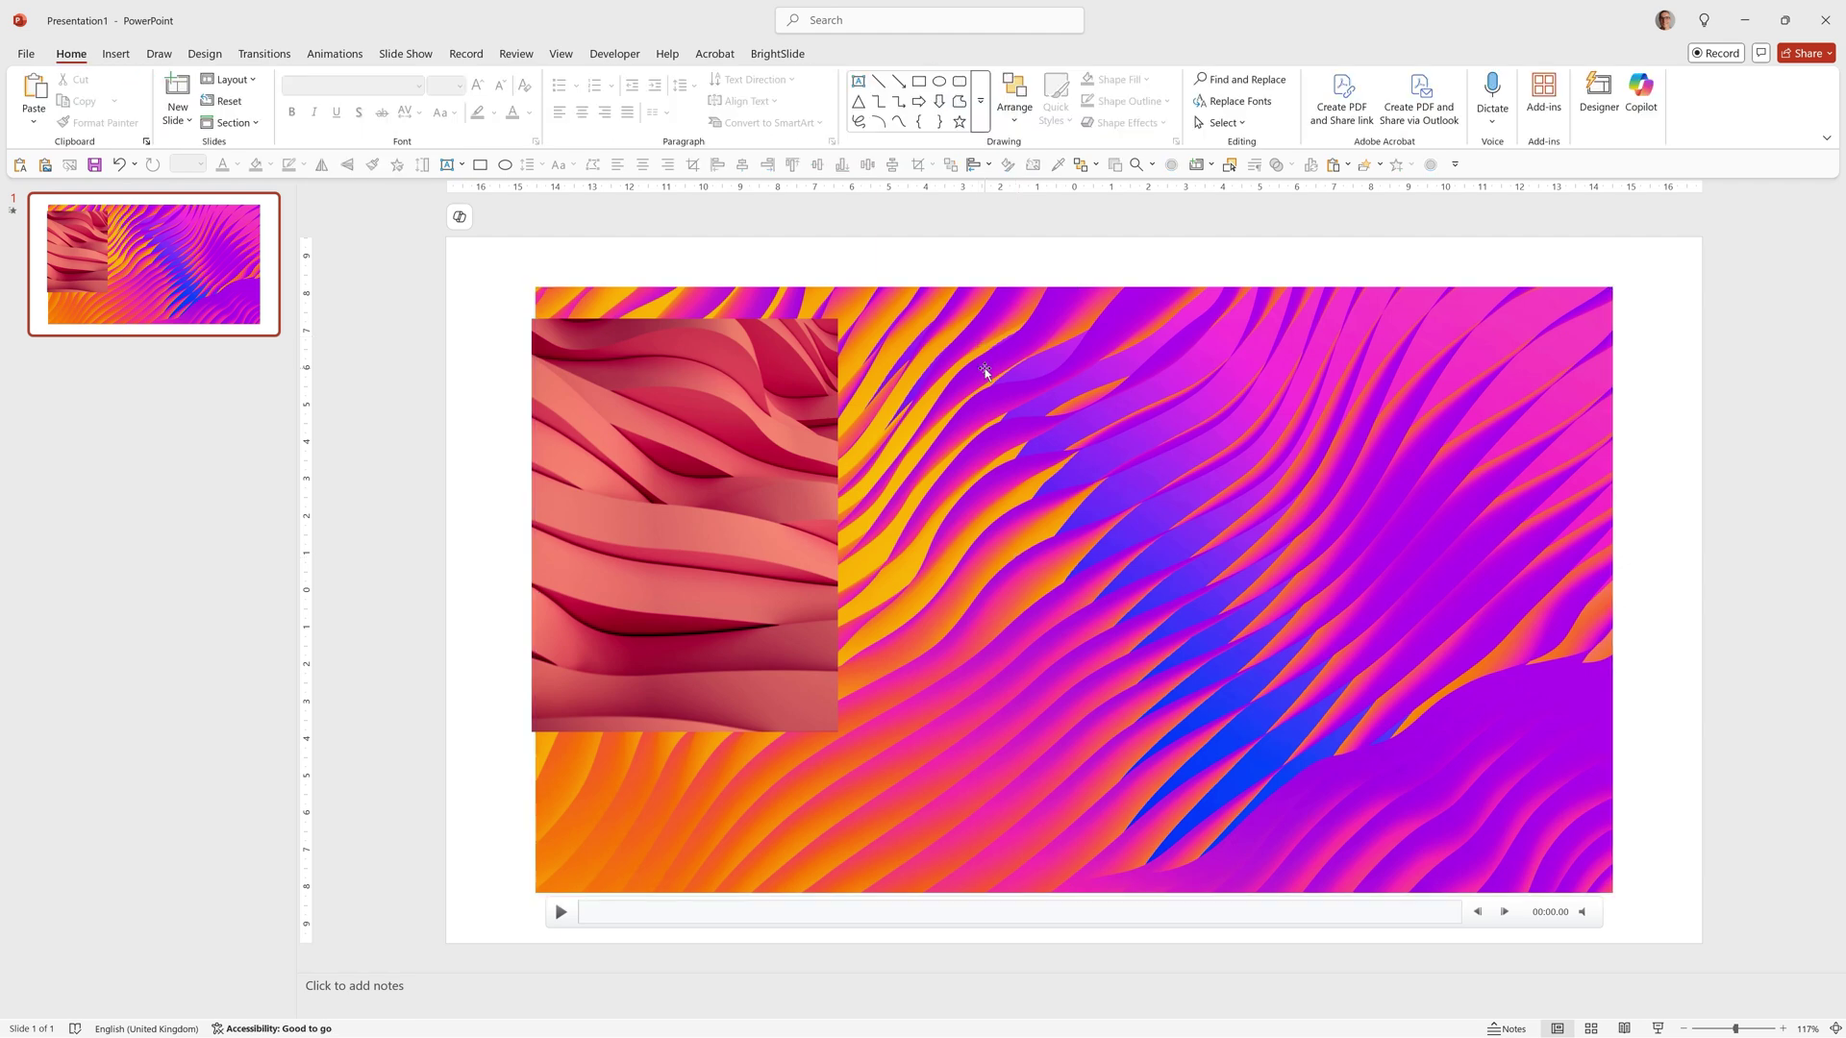
pyautogui.click(985, 371)
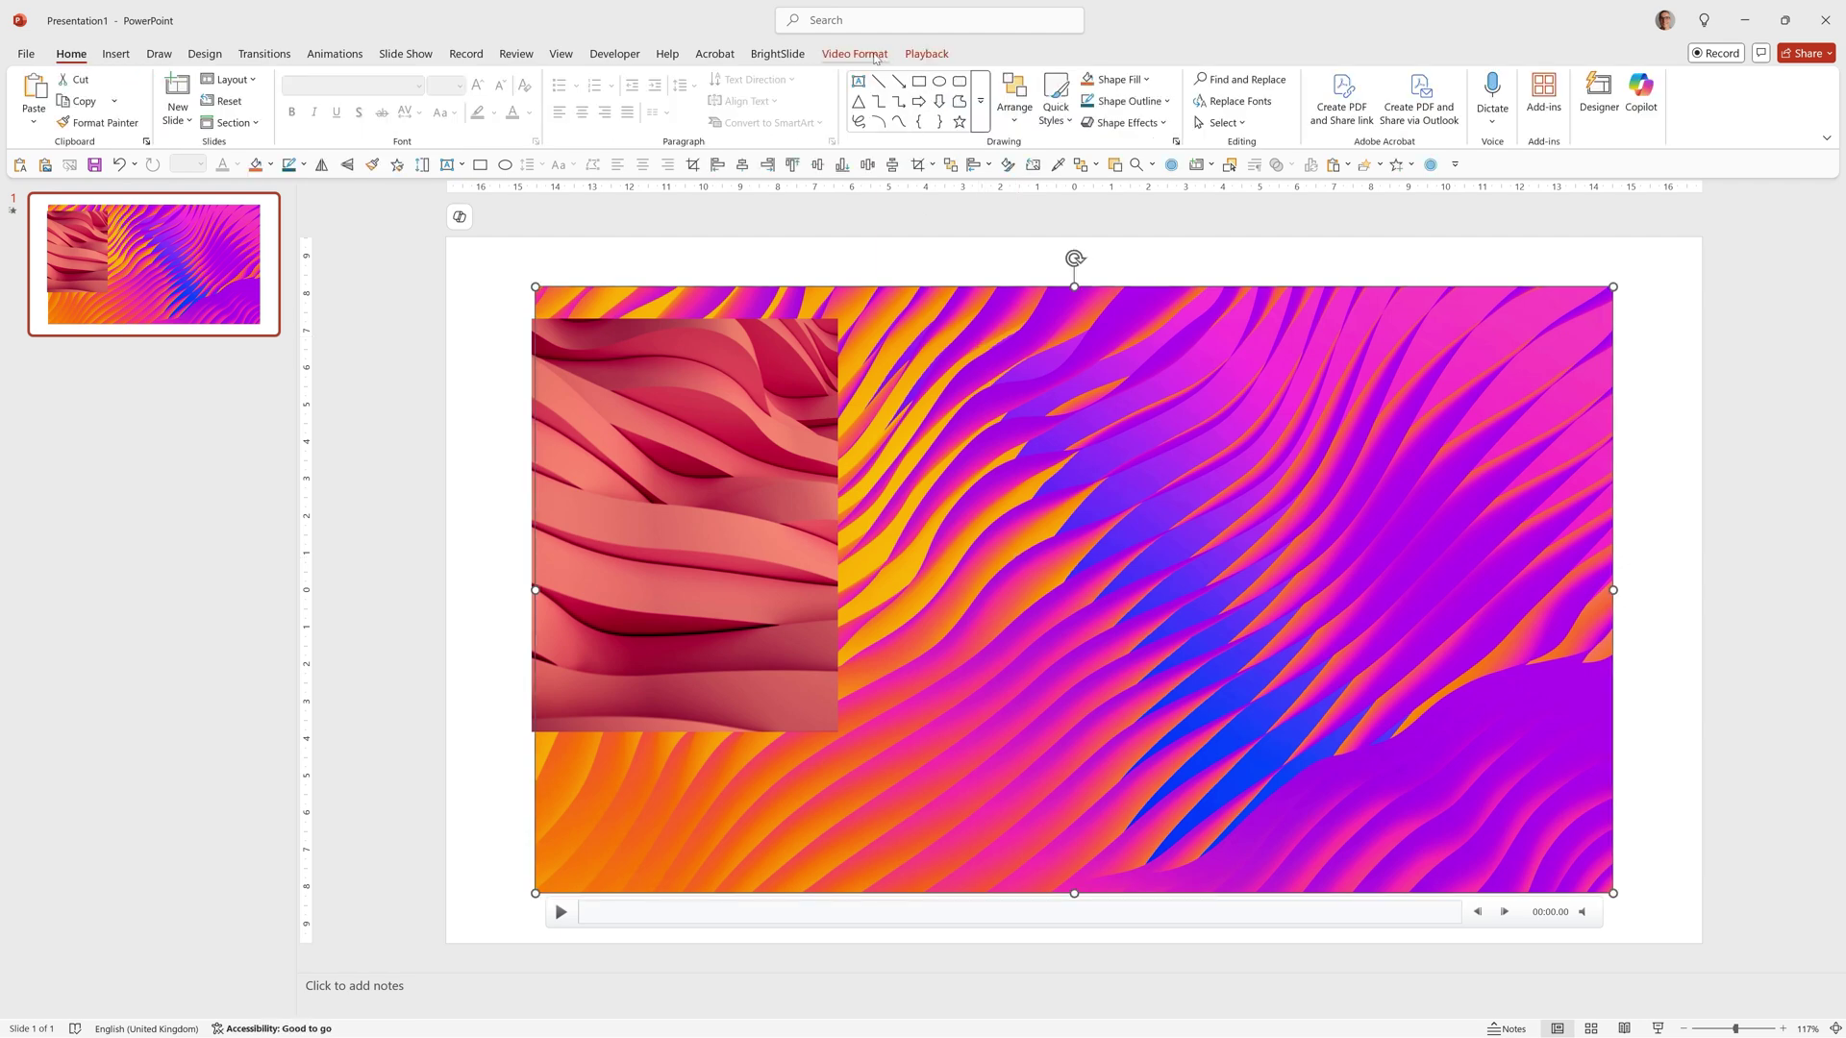
pyautogui.click(855, 54)
pyautogui.click(903, 96)
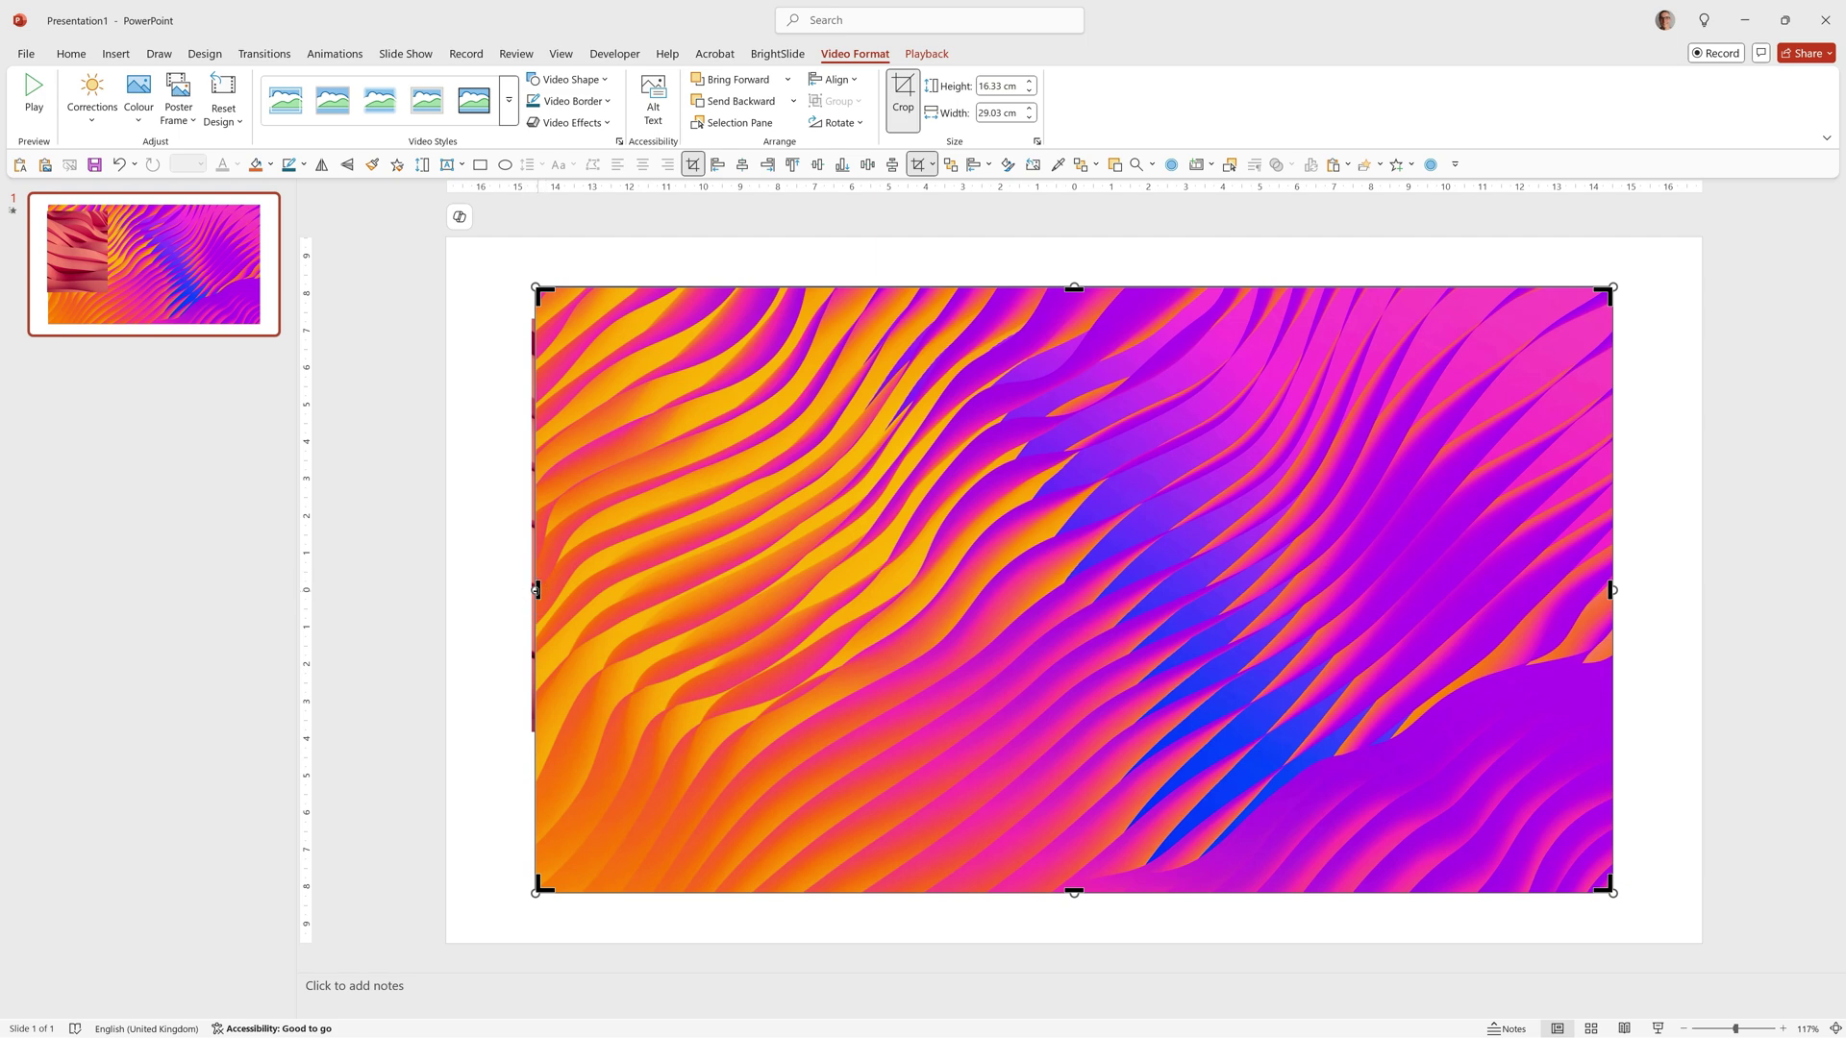
pyautogui.moveTo(536, 591); pyautogui.dragTo(787, 590)
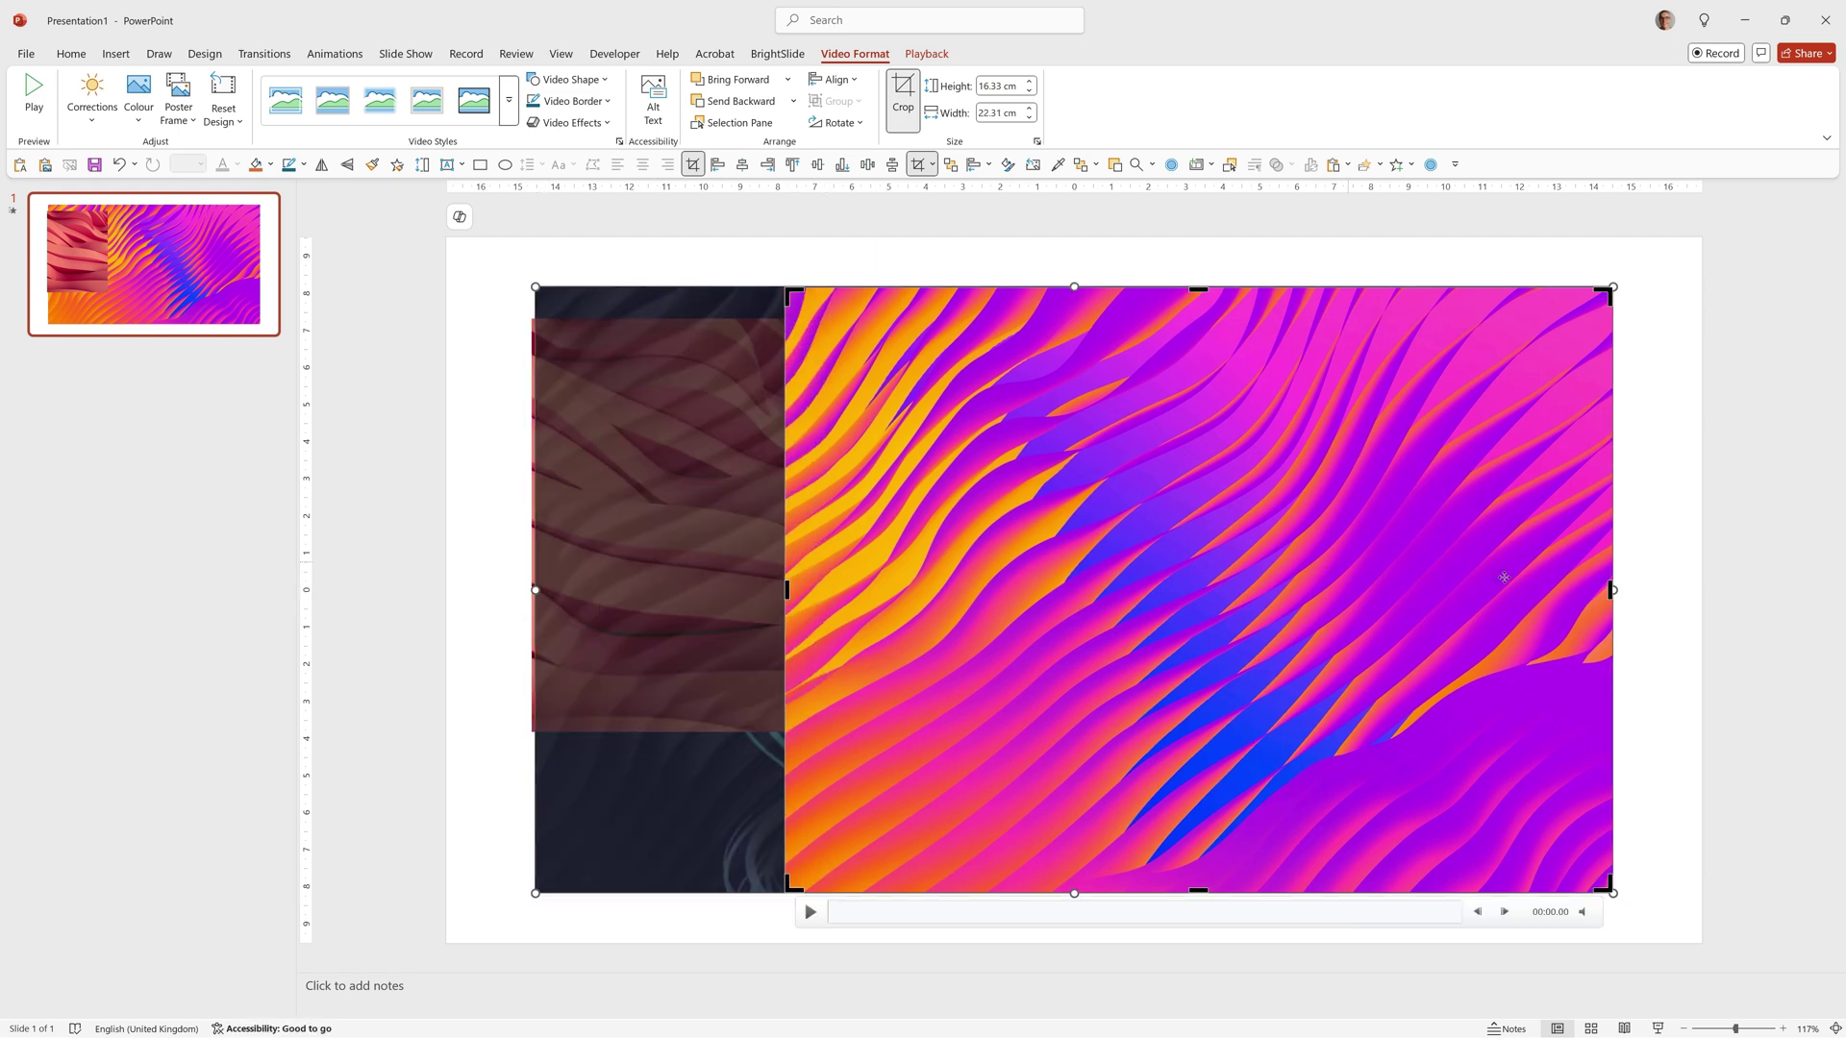
pyautogui.moveTo(1611, 591); pyautogui.dragTo(1240, 598)
pyautogui.click(1669, 741)
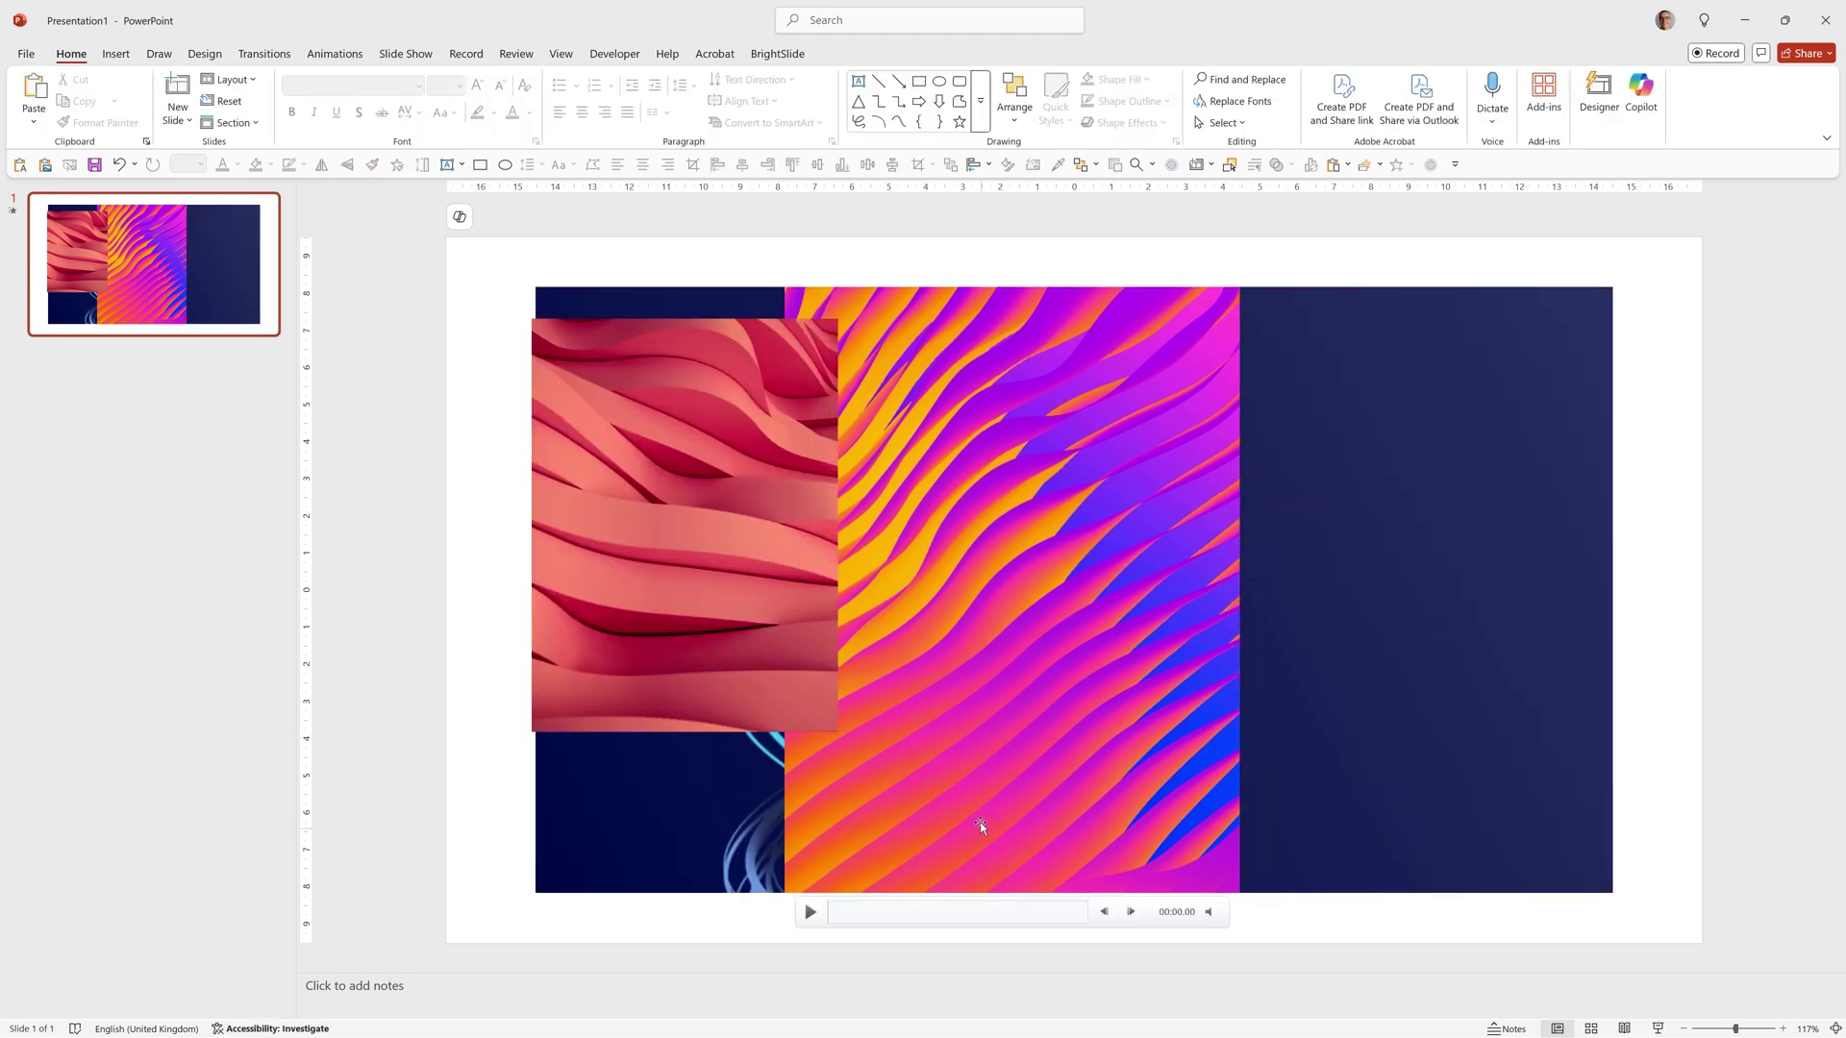
# - Shrink the orange-purple panel and set it beside the pink strip
pyautogui.click(979, 818)
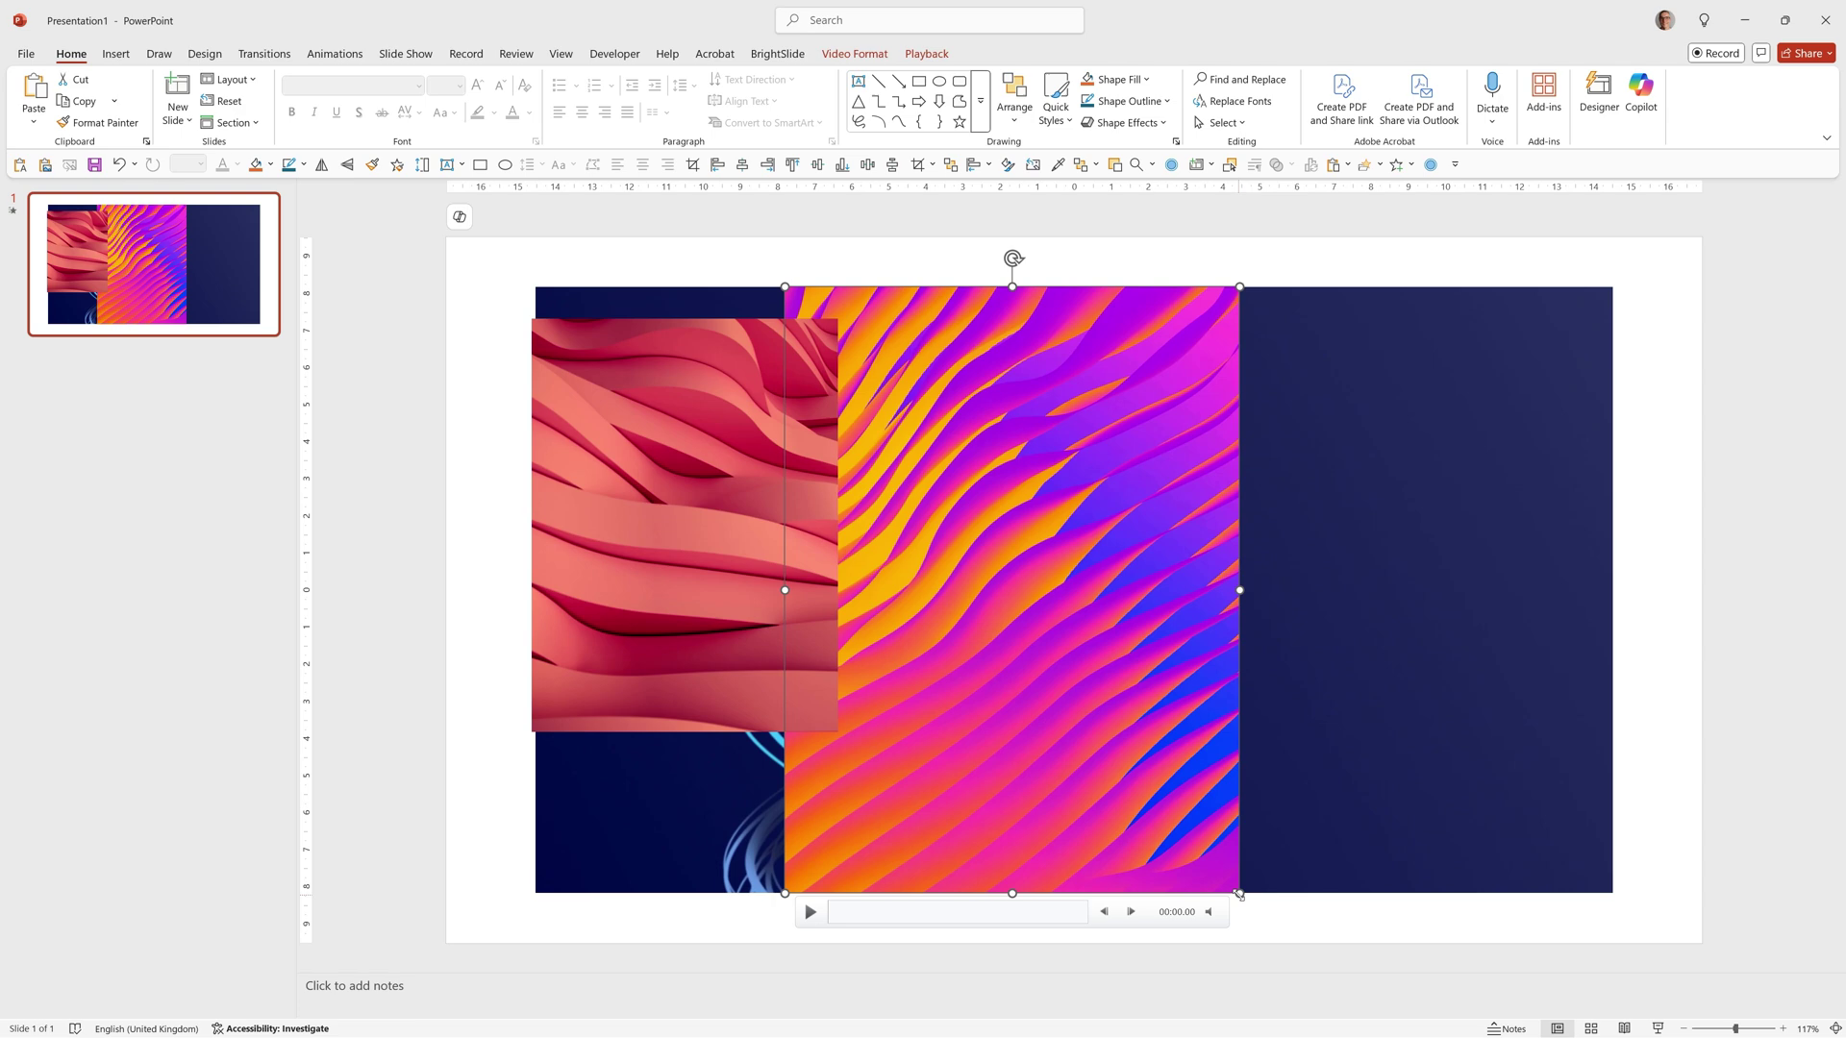
pyautogui.moveTo(1239, 894); pyautogui.dragTo(1160, 790)
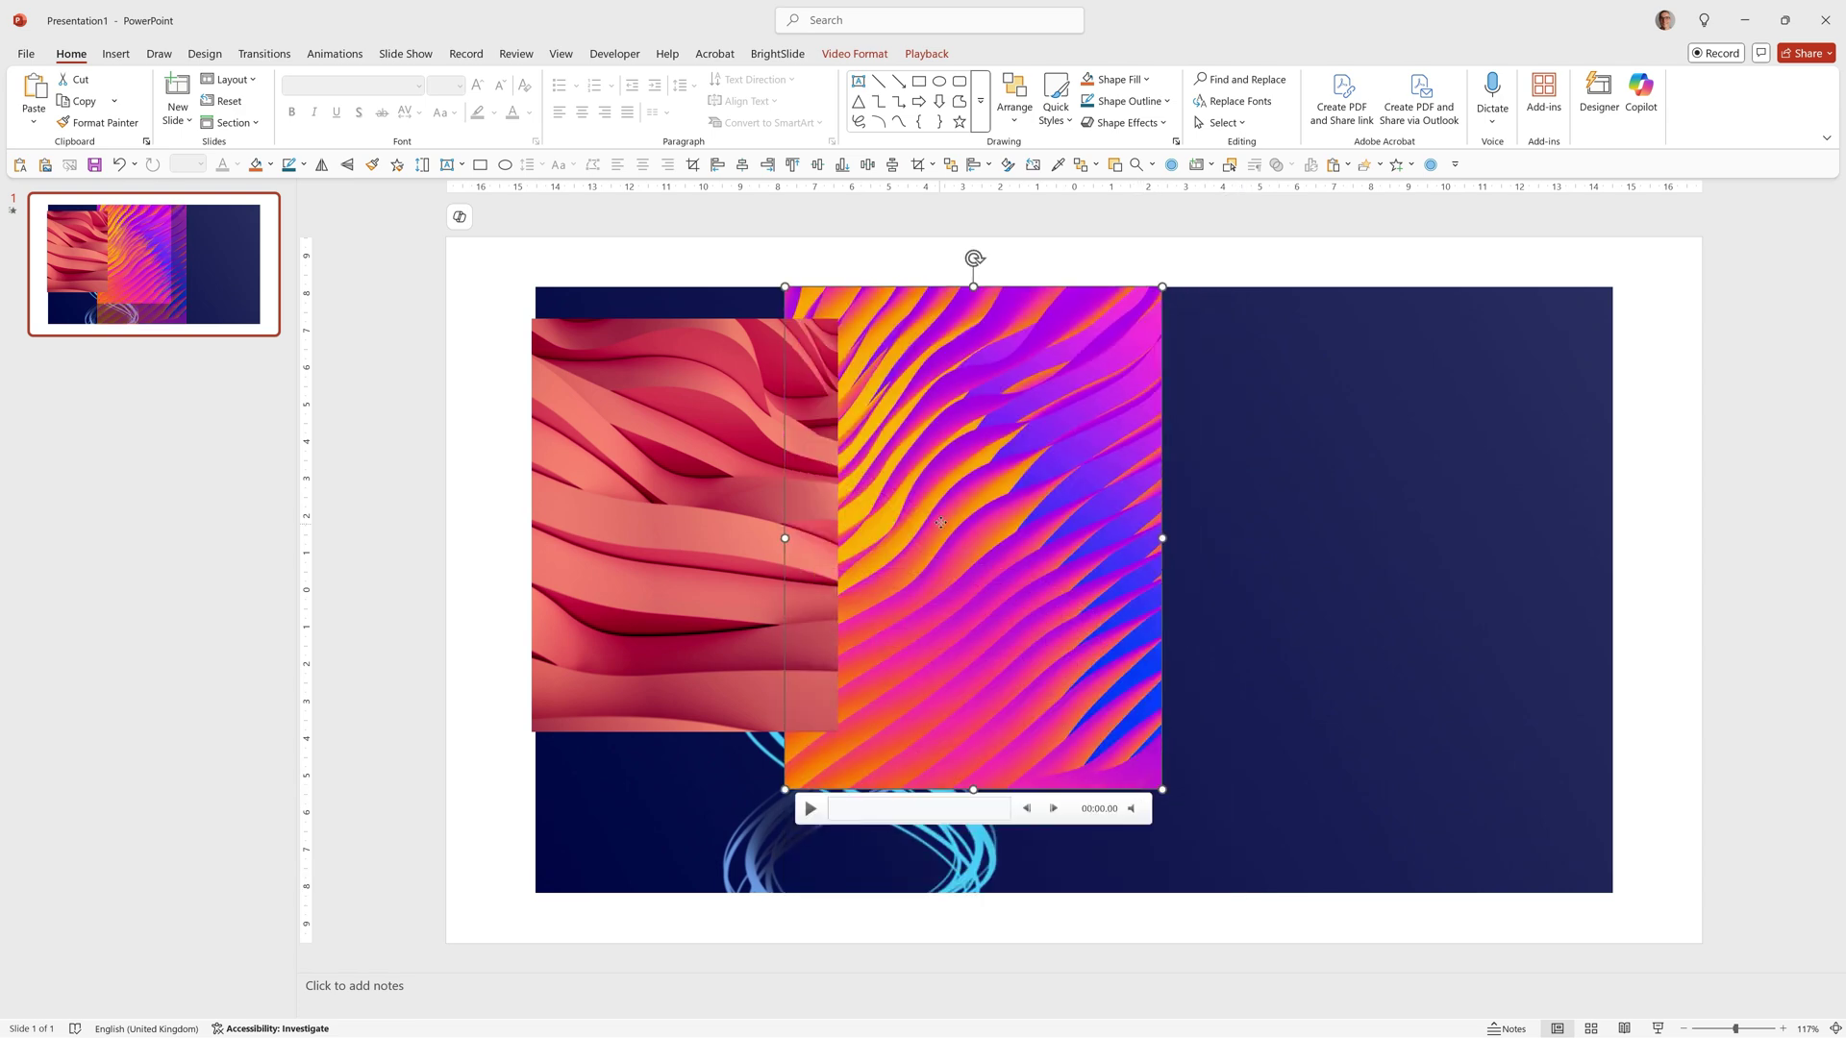
pyautogui.moveTo(940, 524); pyautogui.dragTo(1029, 545)
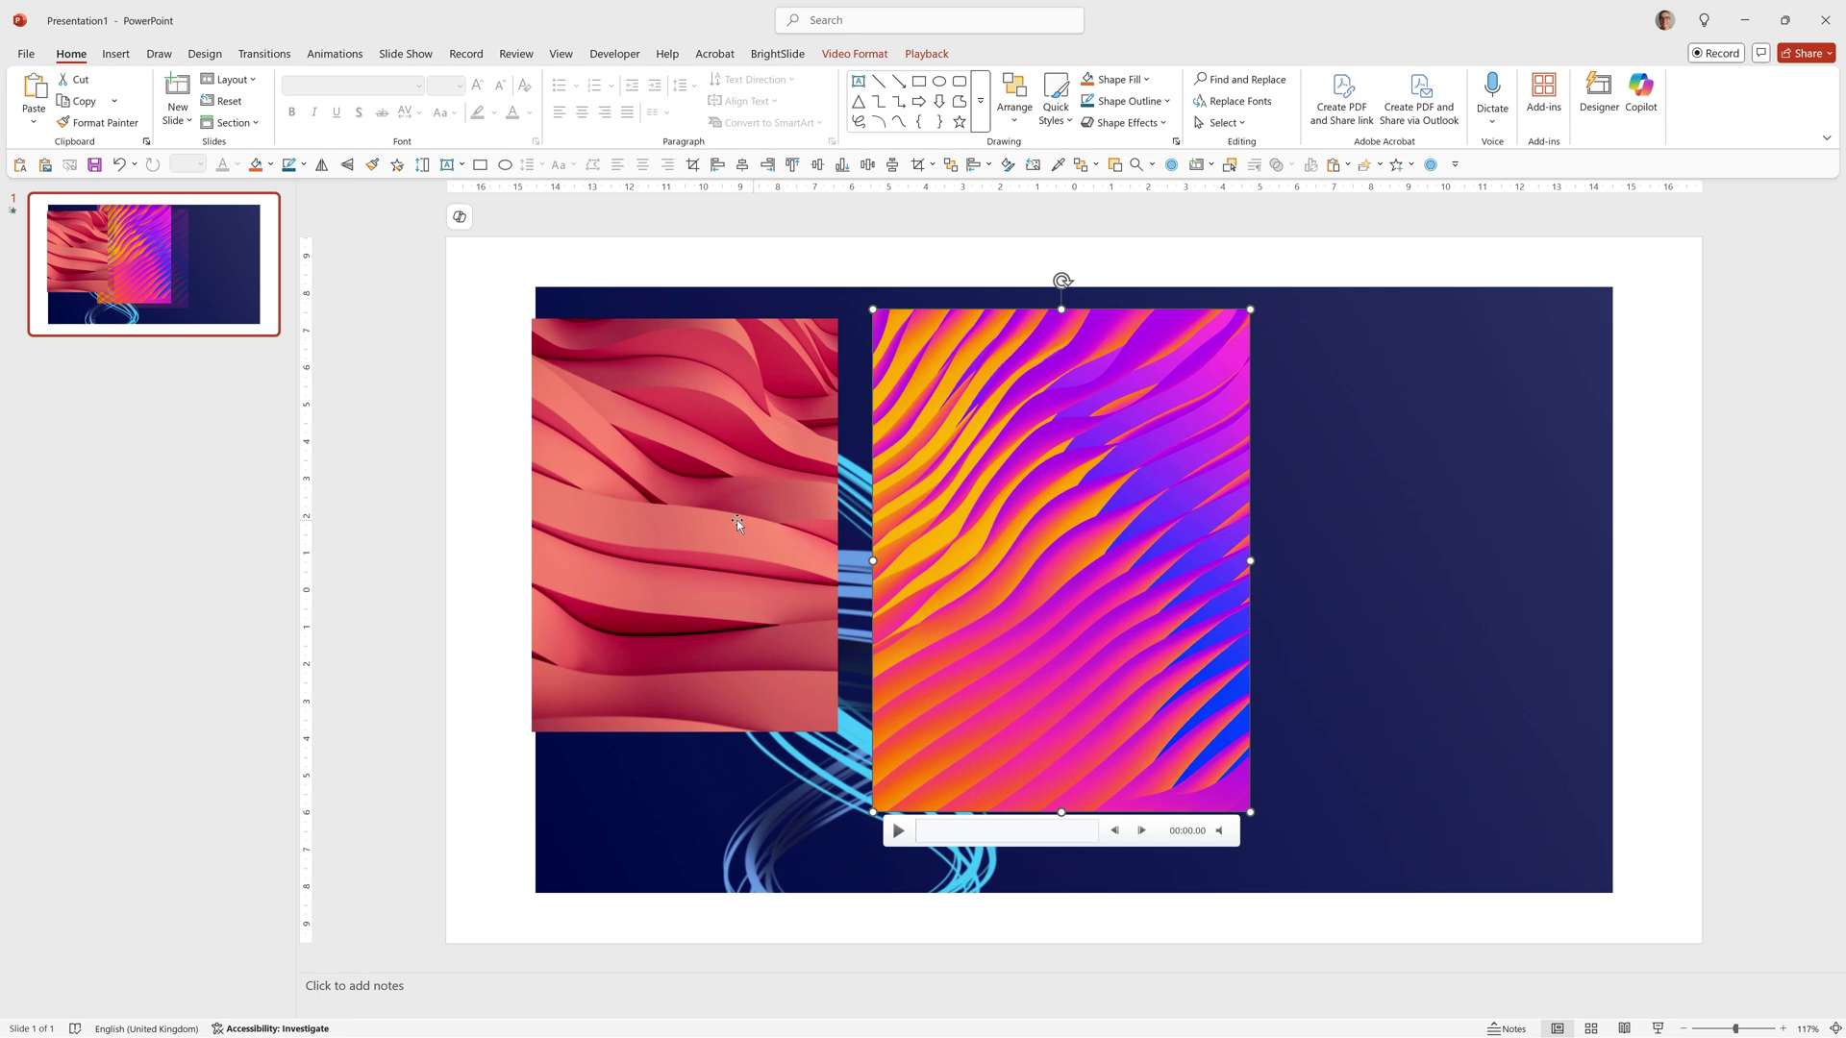
pyautogui.hotkey('ctrl', 'z')
pyautogui.hotkey('ctrl', 'z')
# - Nudge the orange-purple video up and the pink video down and left
pyautogui.click(1095, 567)
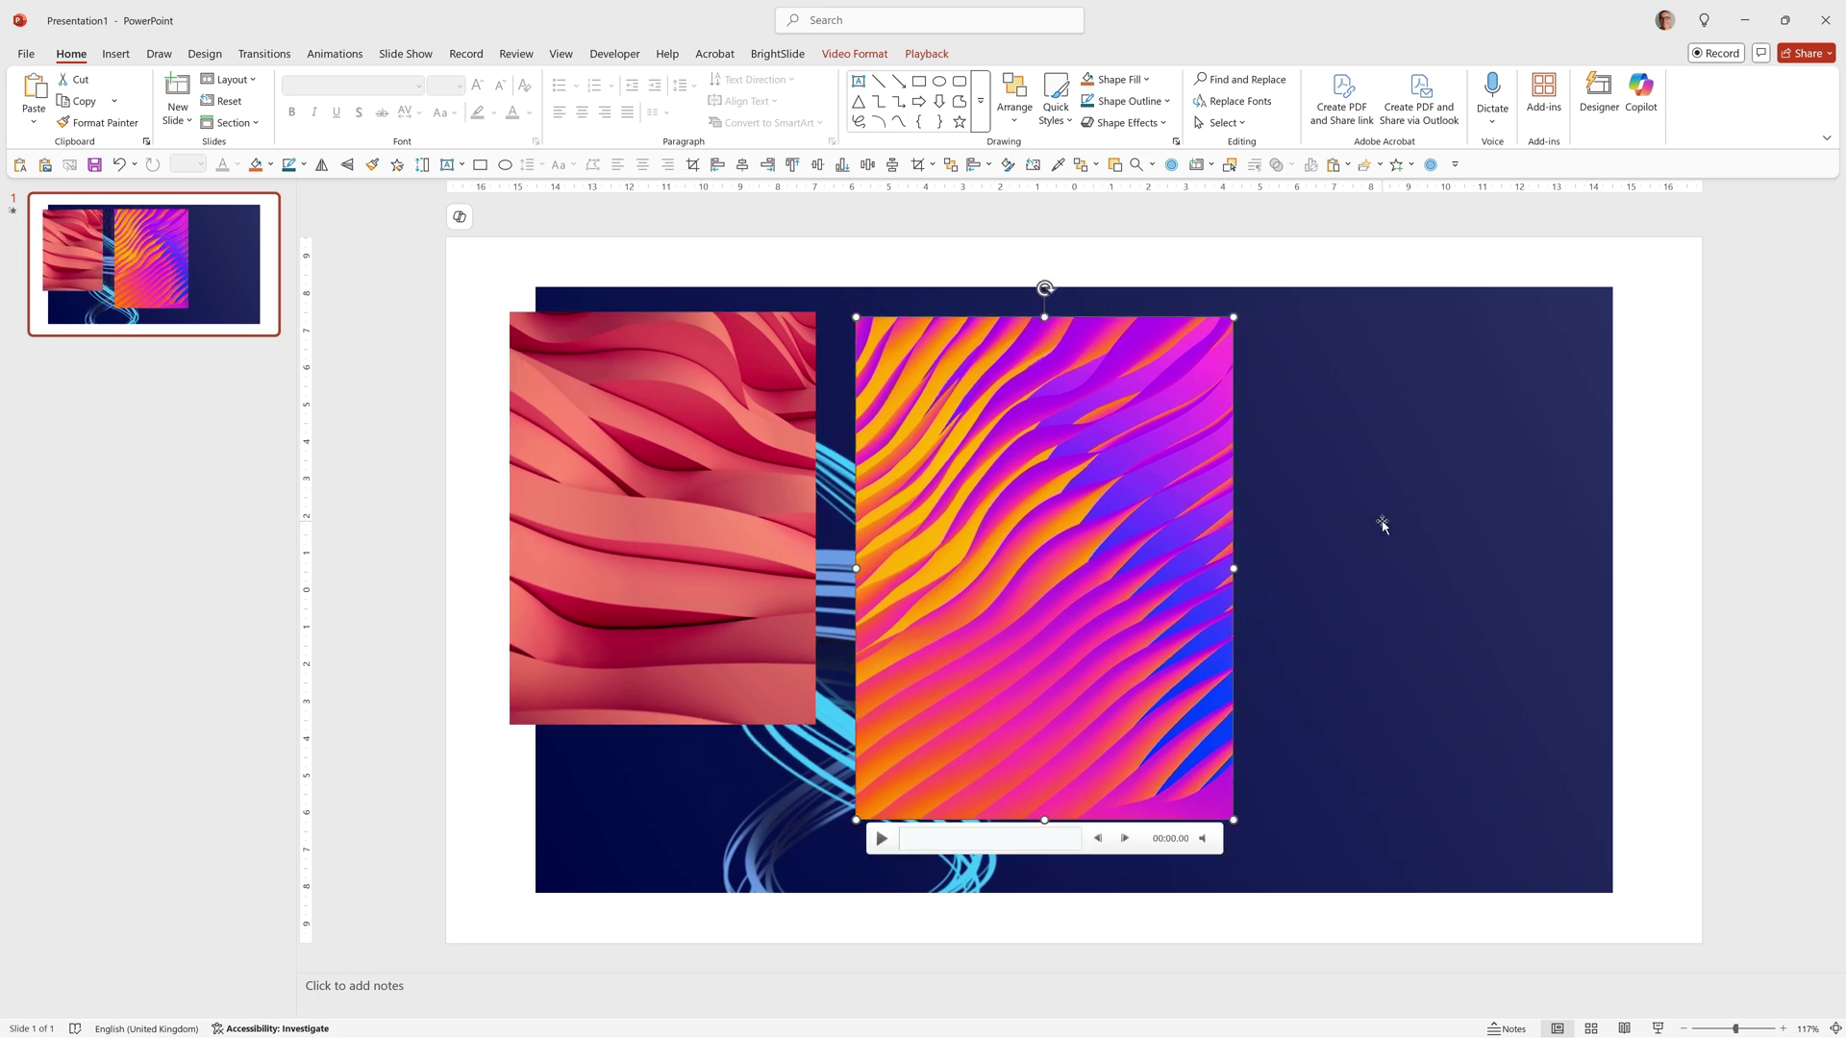
pyautogui.moveTo(1058, 596); pyautogui.dragTo(1063, 502)
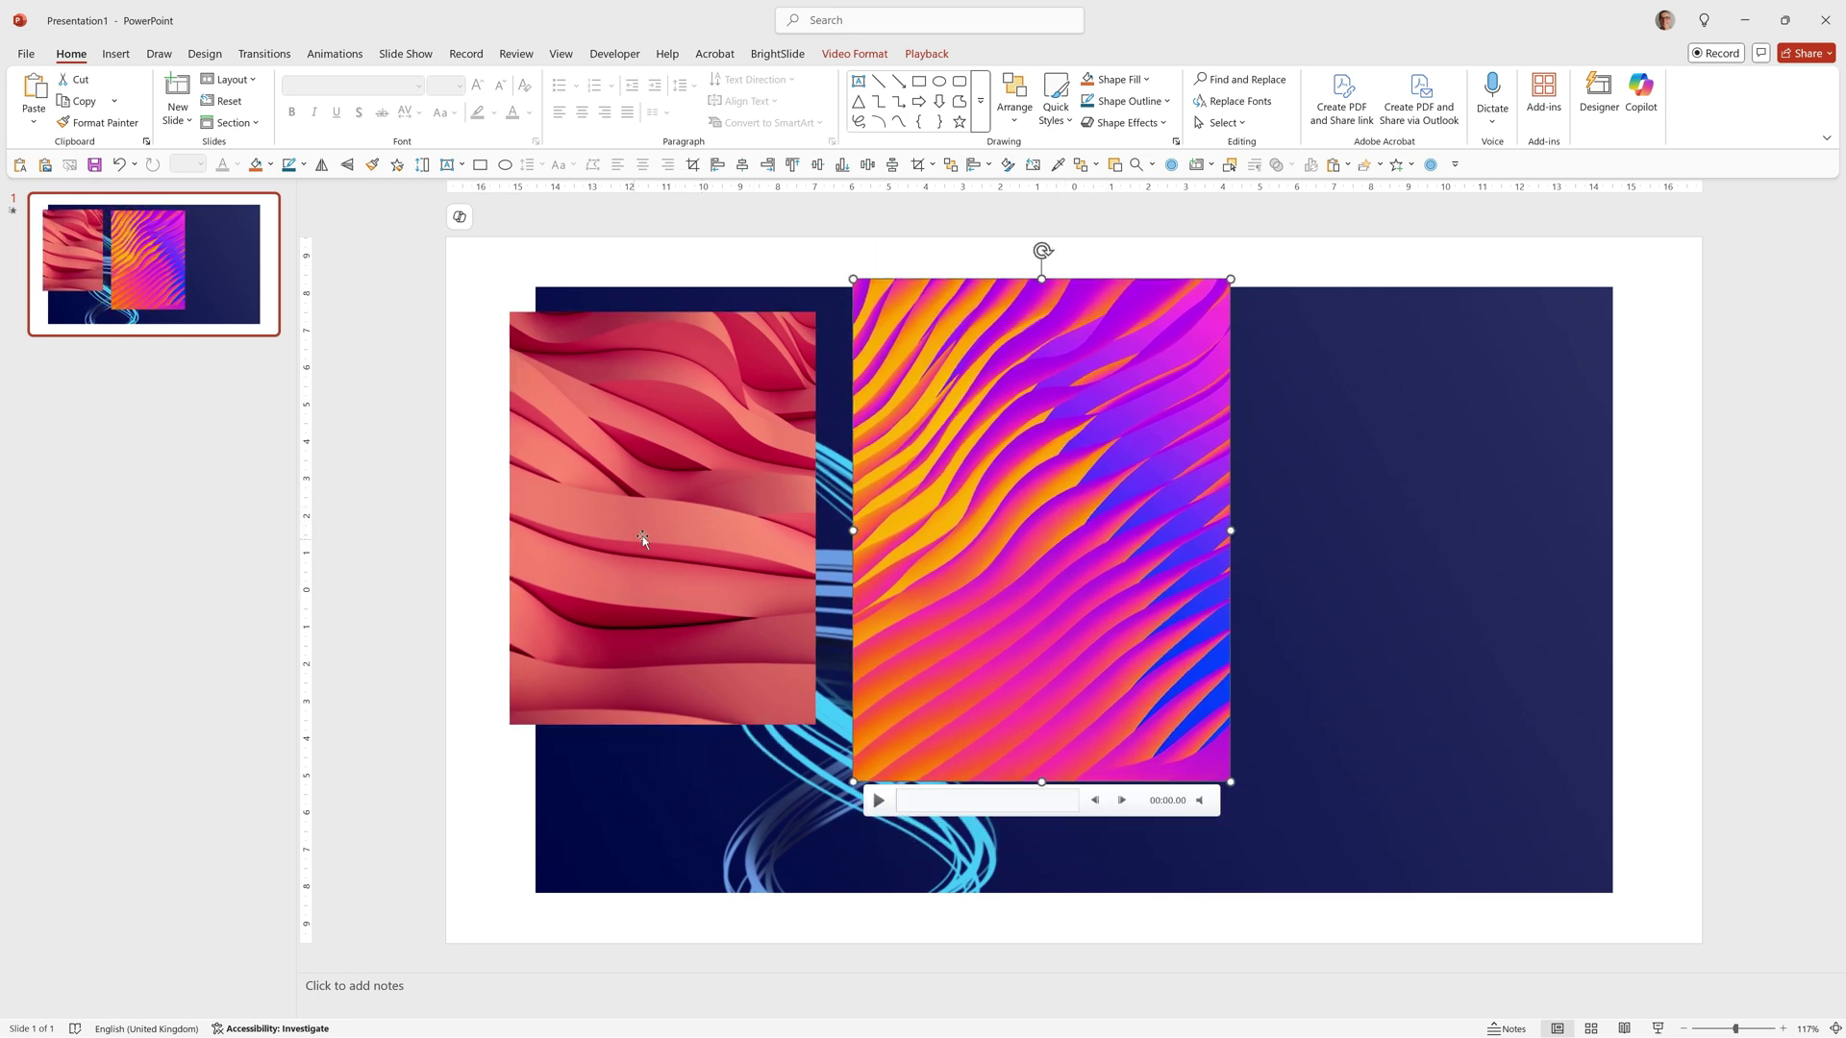
pyautogui.moveTo(642, 535); pyautogui.dragTo(628, 554)
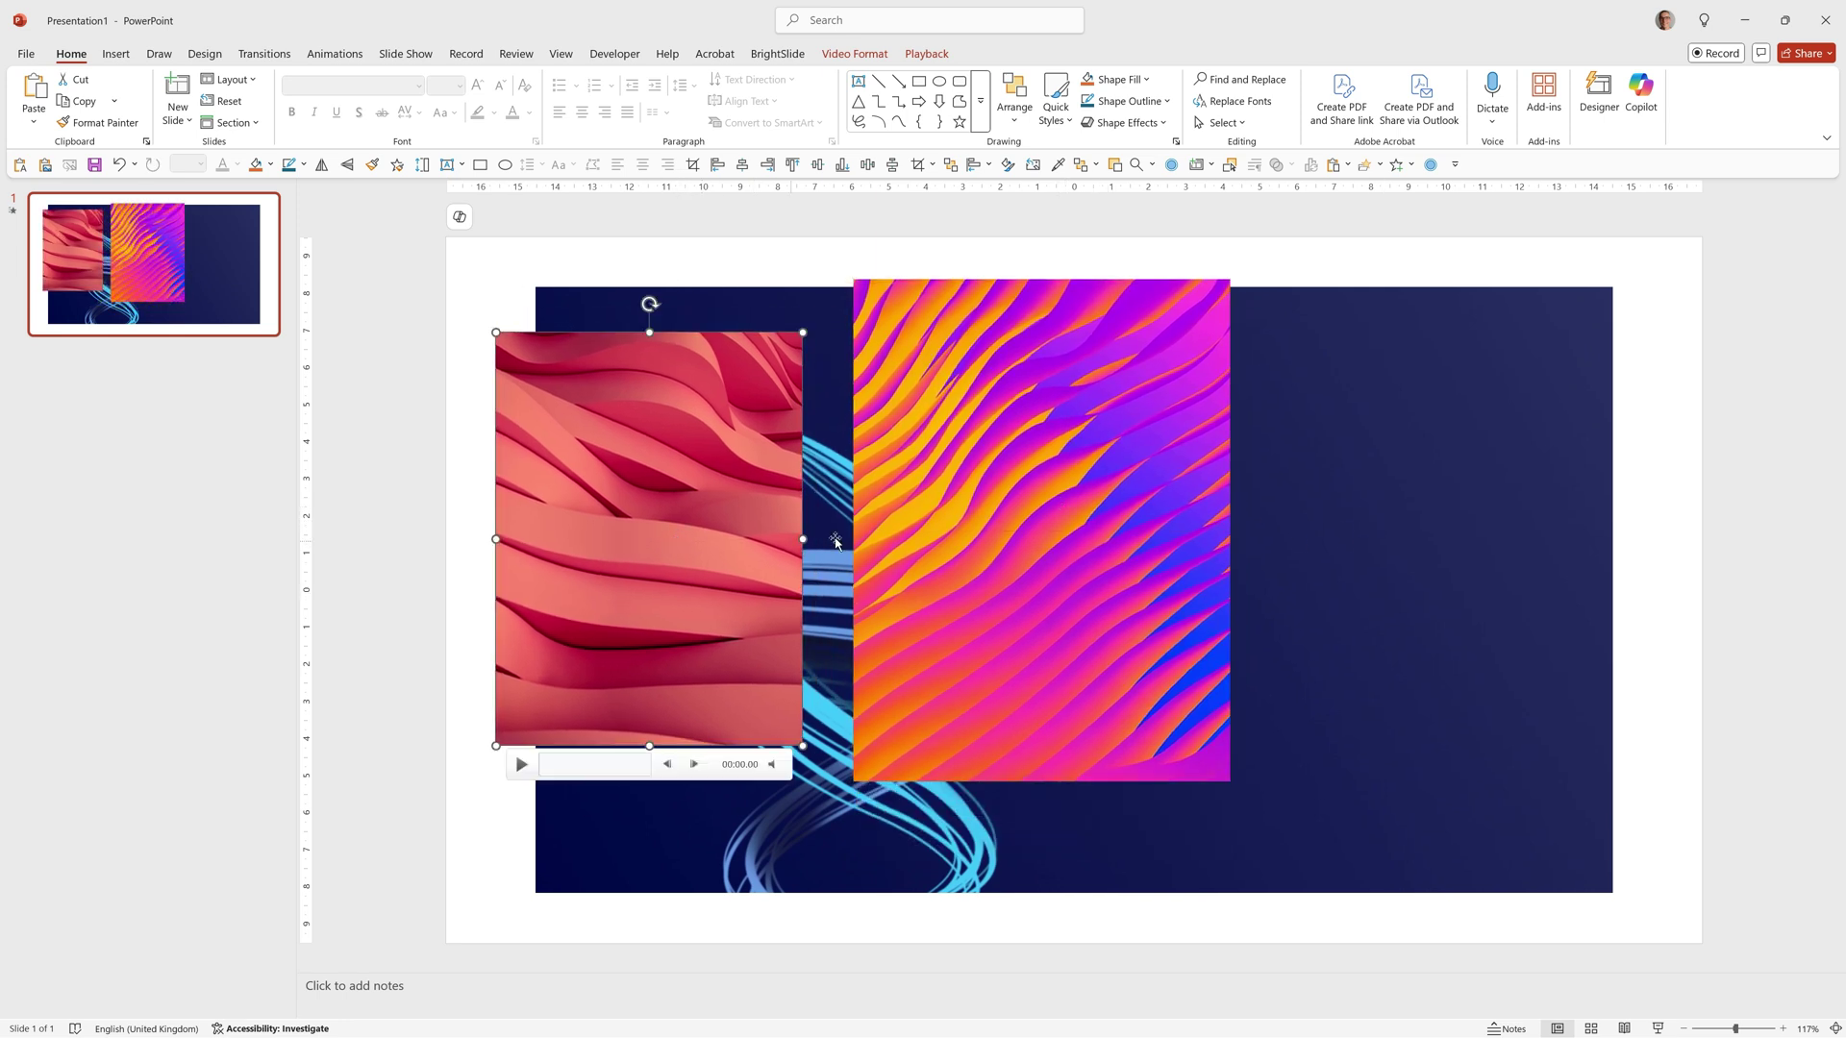
pyautogui.click(1329, 557)
pyautogui.press('Escape')
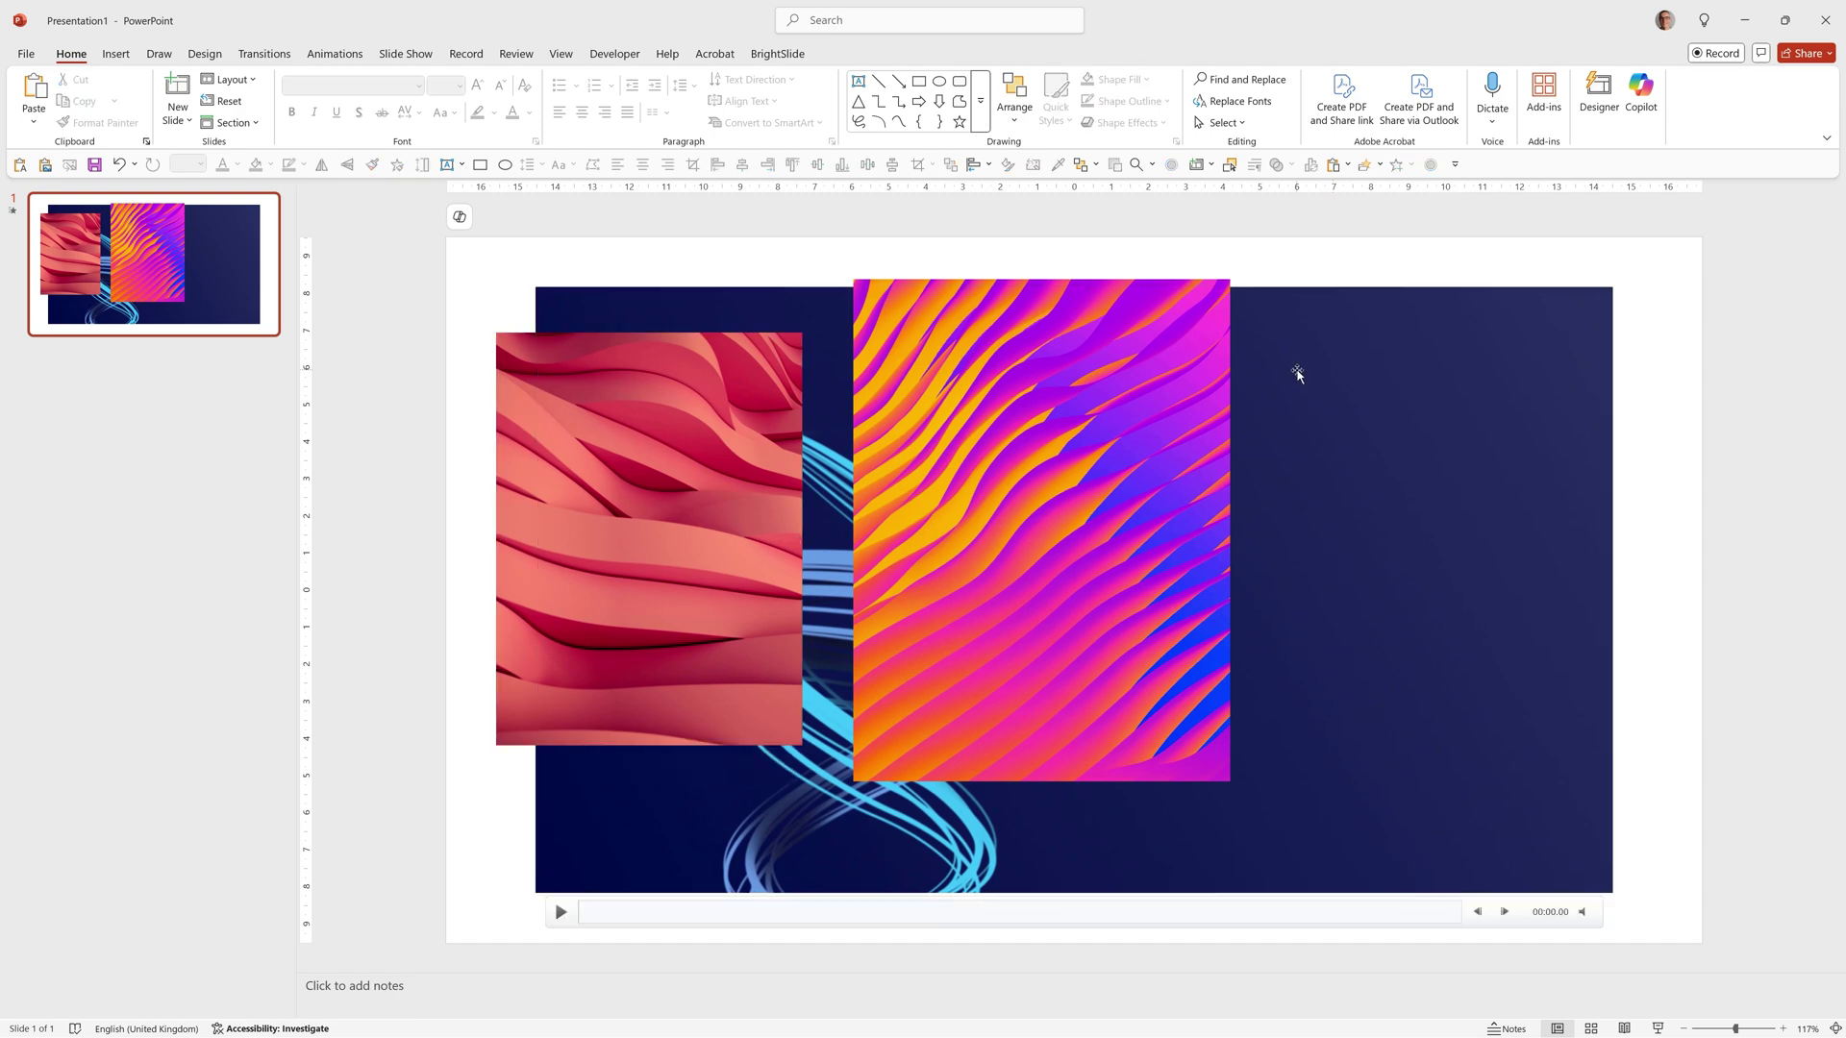
# - Crop the blue swirl video on all four sides and move it to the slide's right
pyautogui.click(1301, 378)
pyautogui.click(855, 54)
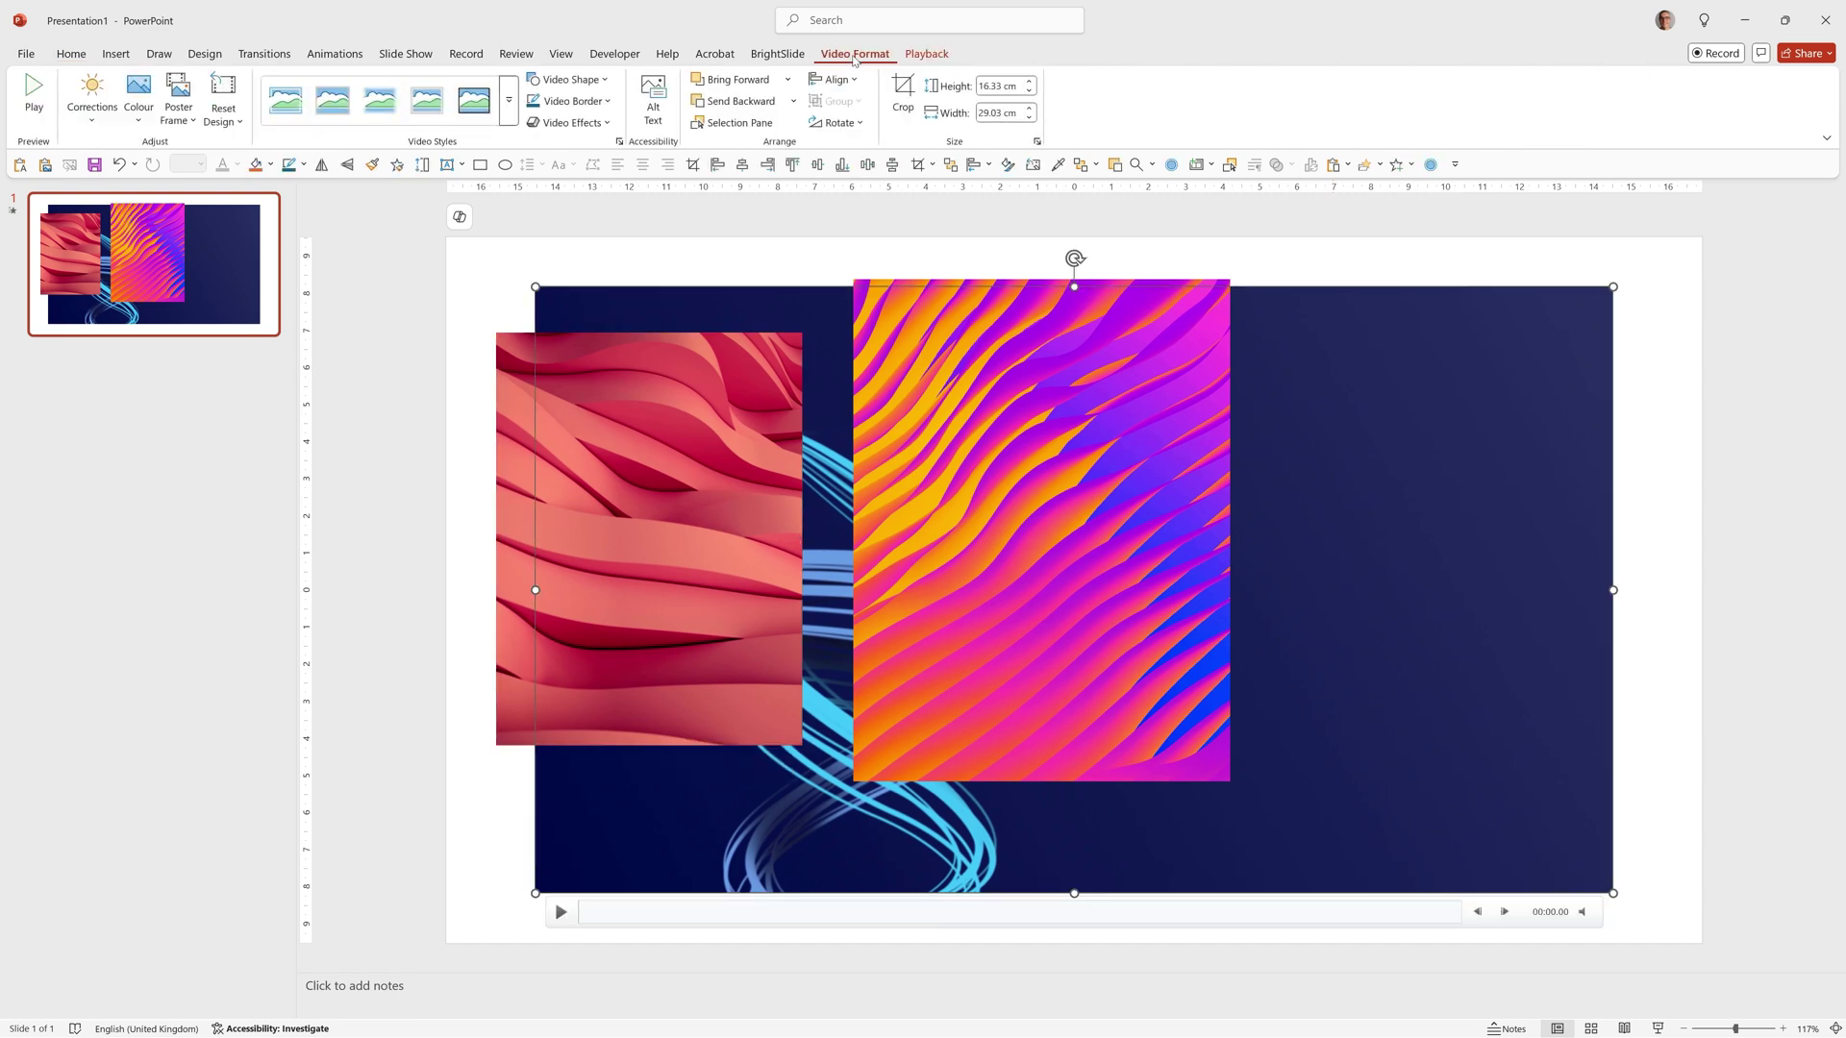
pyautogui.click(904, 102)
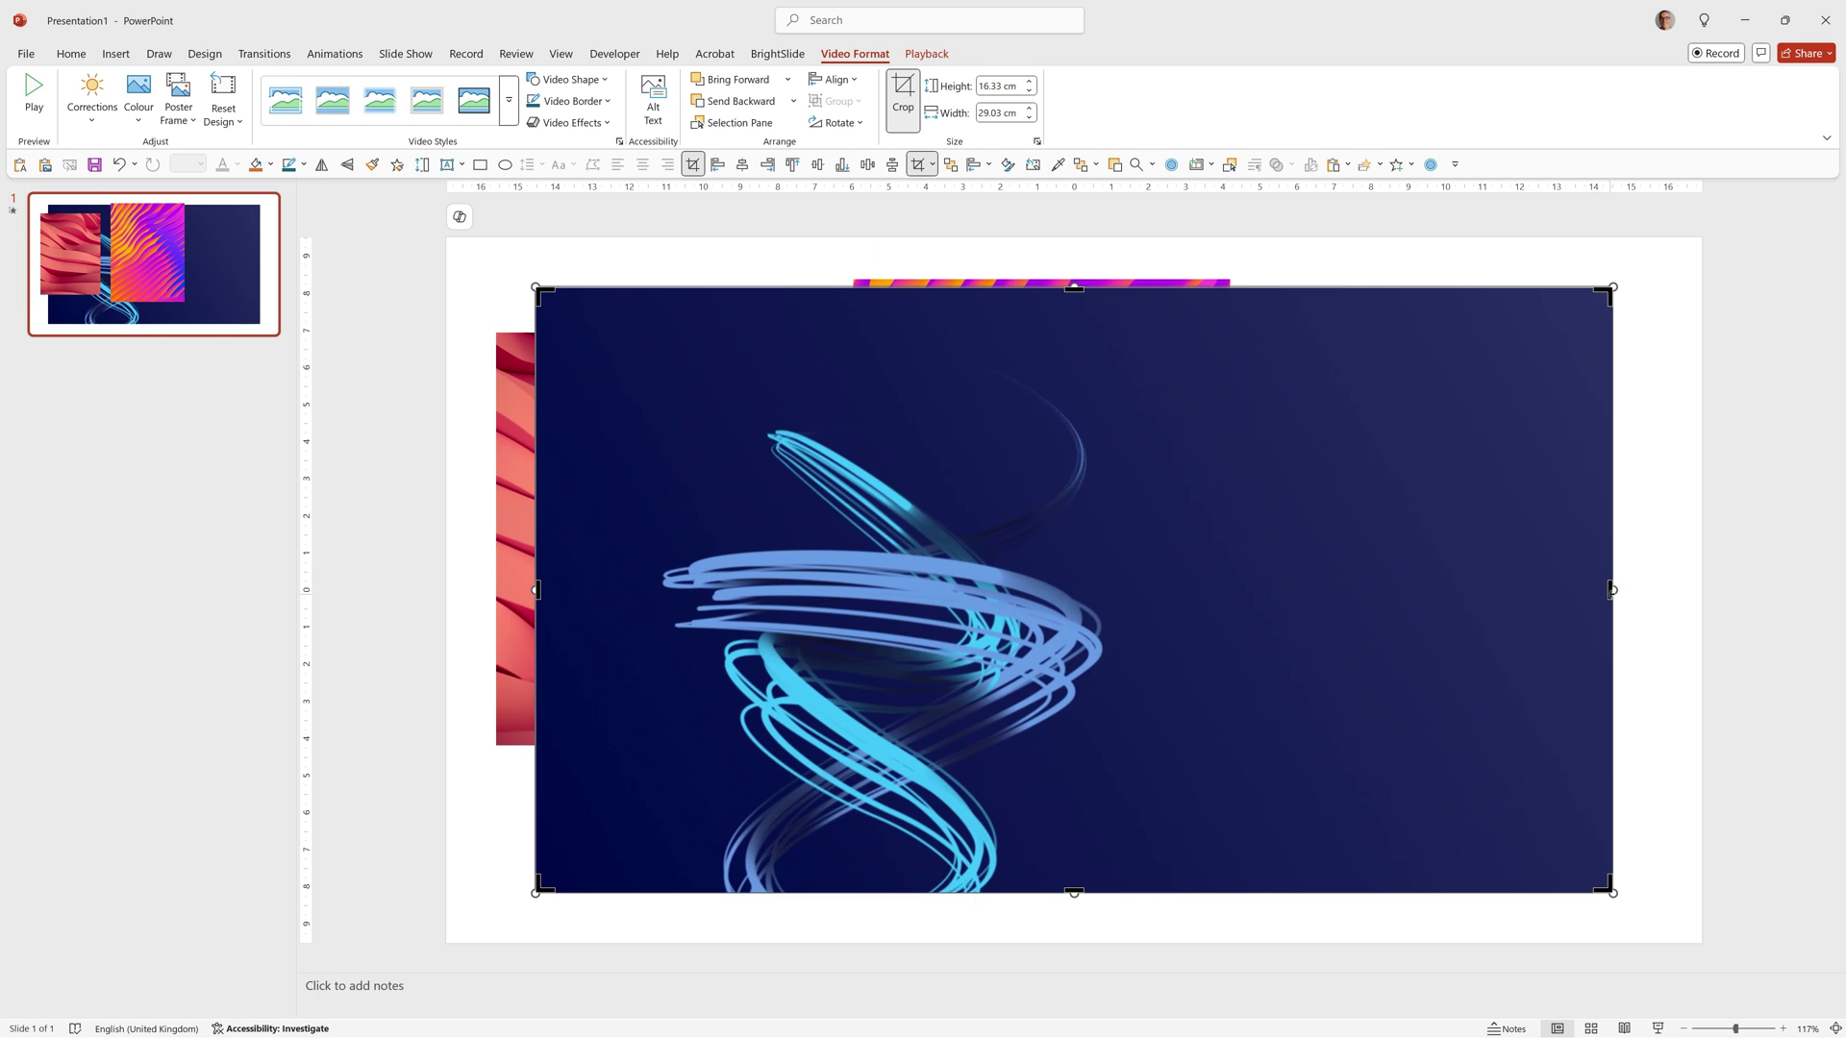
pyautogui.moveTo(1609, 591); pyautogui.dragTo(1159, 621)
pyautogui.moveTo(840, 322); pyautogui.dragTo(838, 392)
pyautogui.moveTo(539, 643); pyautogui.dragTo(615, 660)
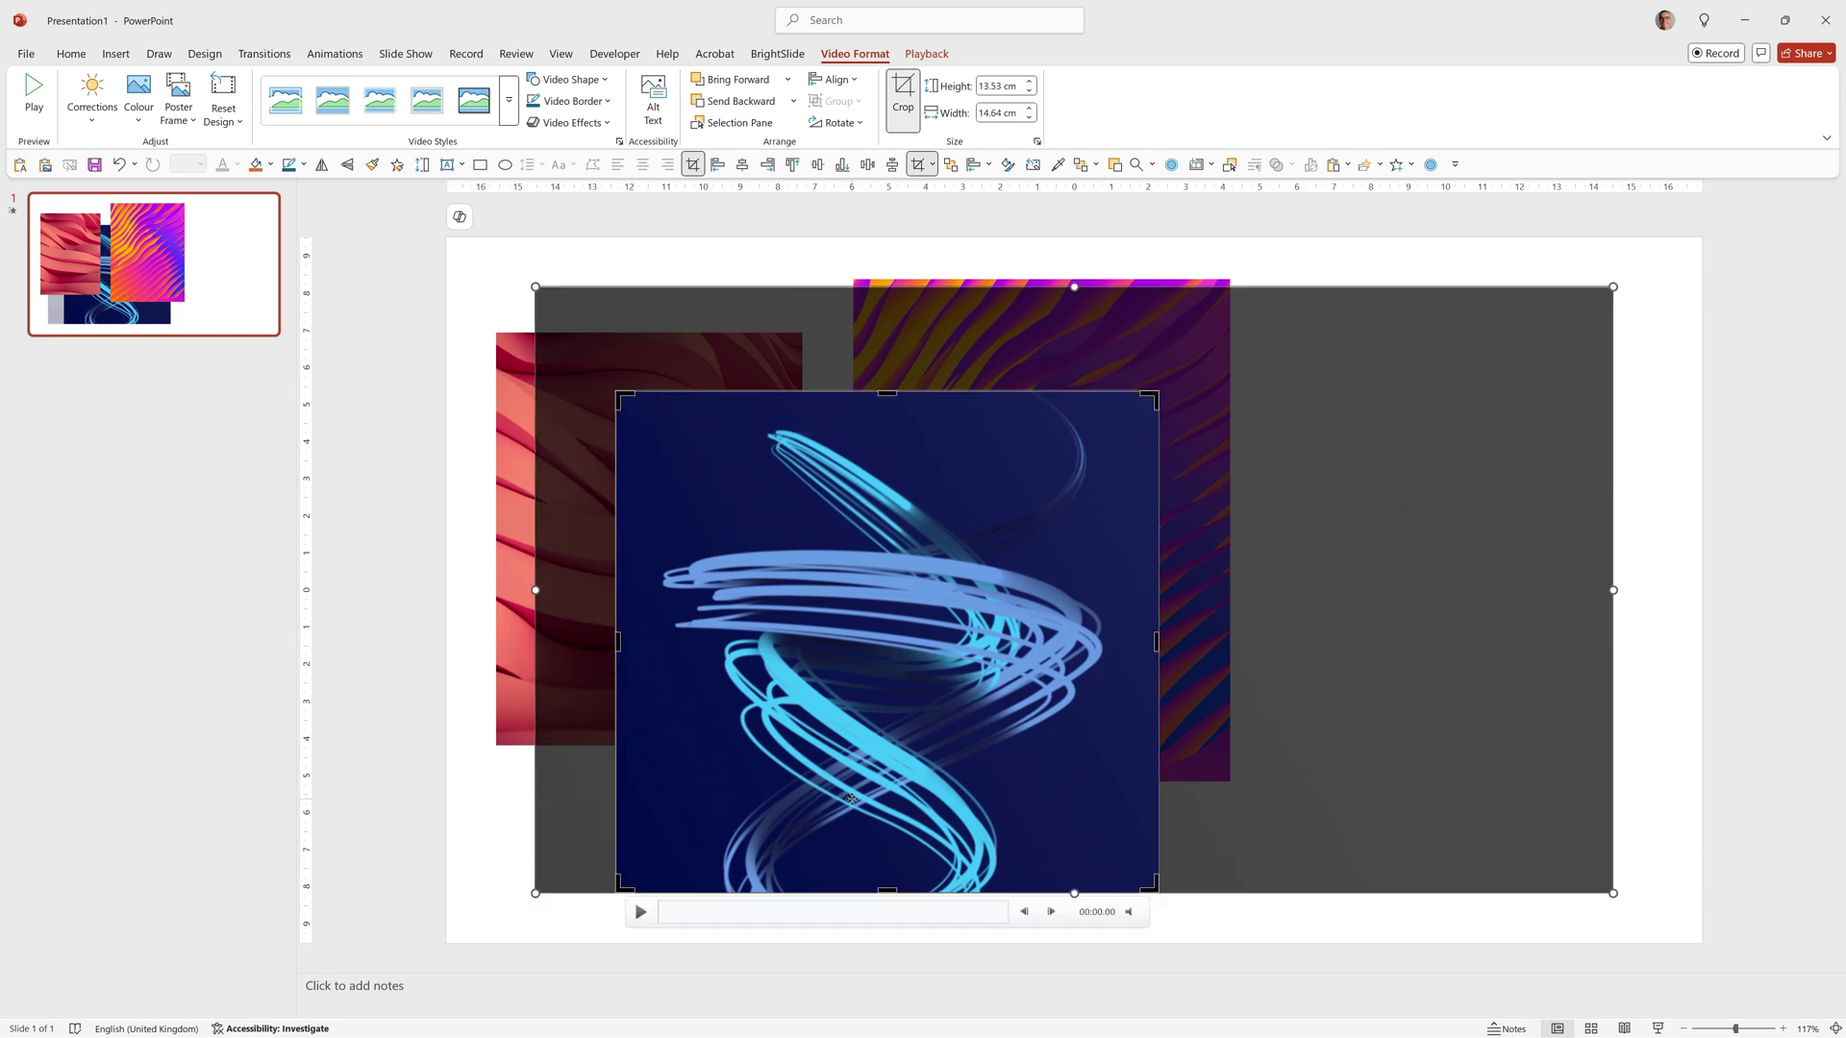
pyautogui.moveTo(887, 894); pyautogui.dragTo(888, 848)
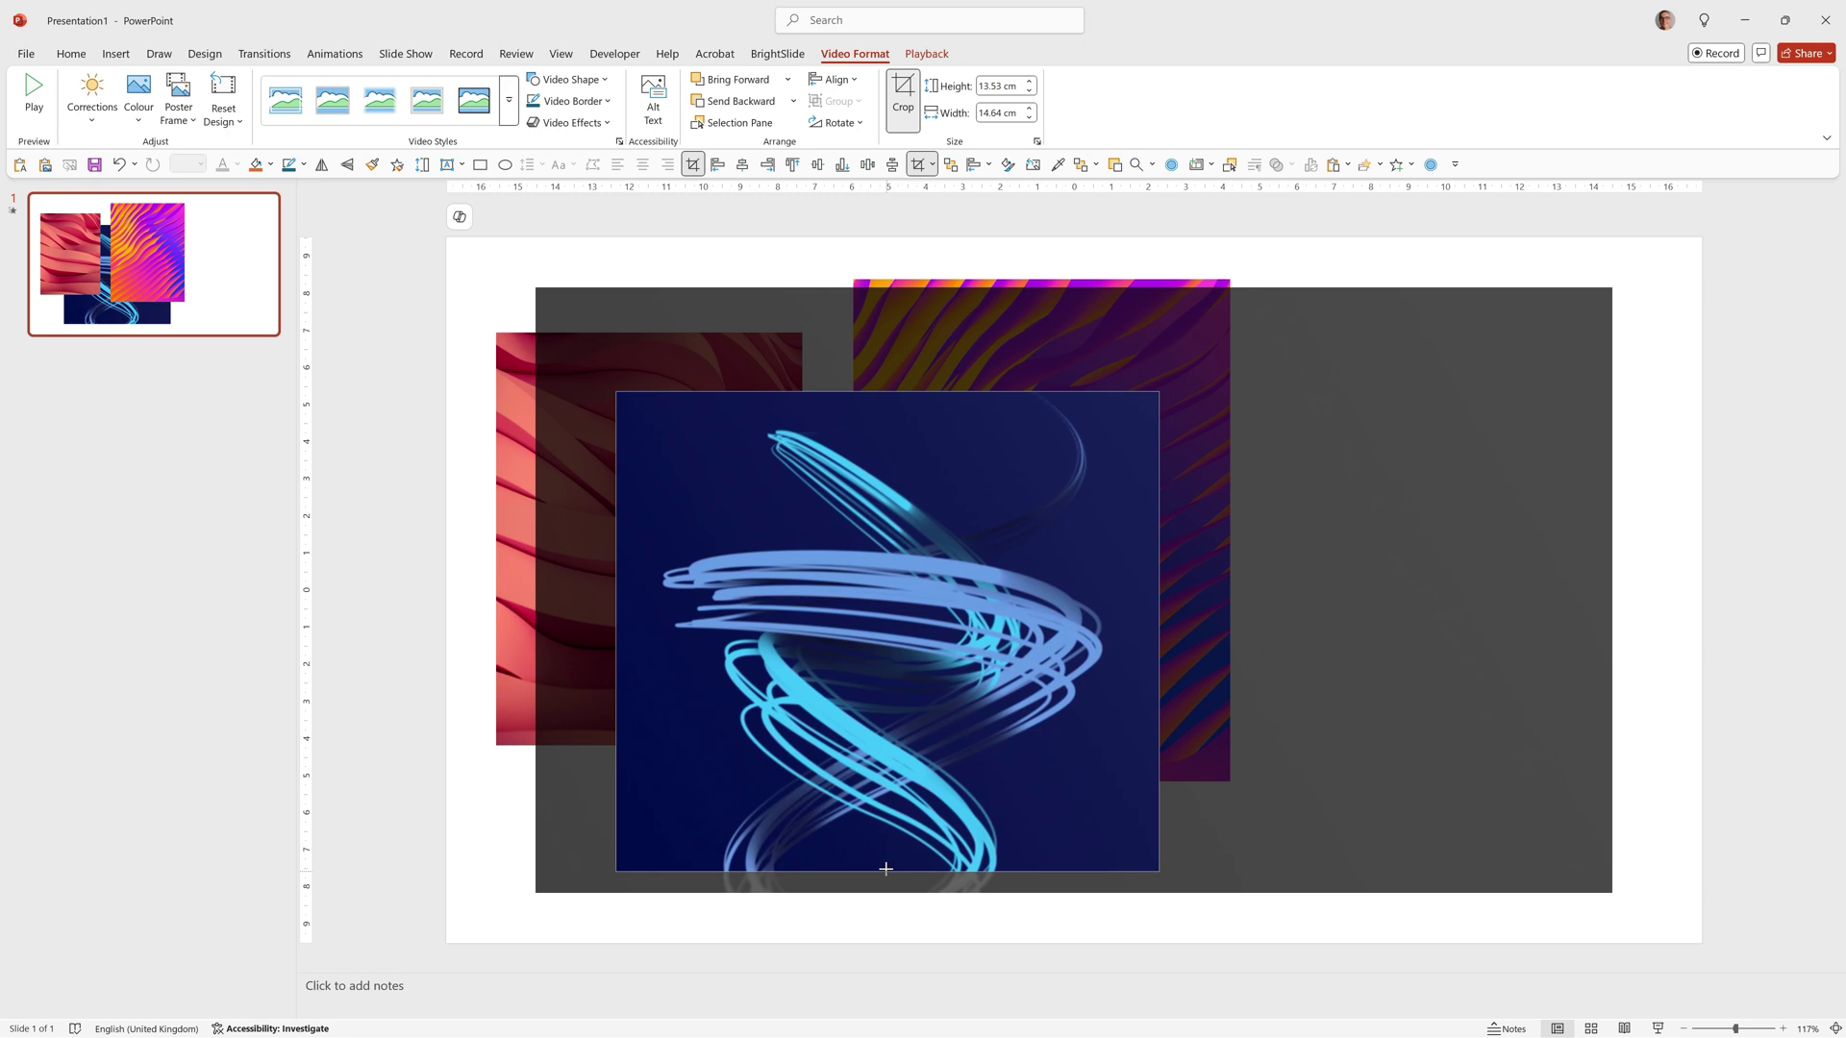
pyautogui.press('Escape')
pyautogui.moveTo(804, 784); pyautogui.dragTo(1318, 779)
pyautogui.moveTo(1143, 825); pyautogui.dragTo(1287, 703)
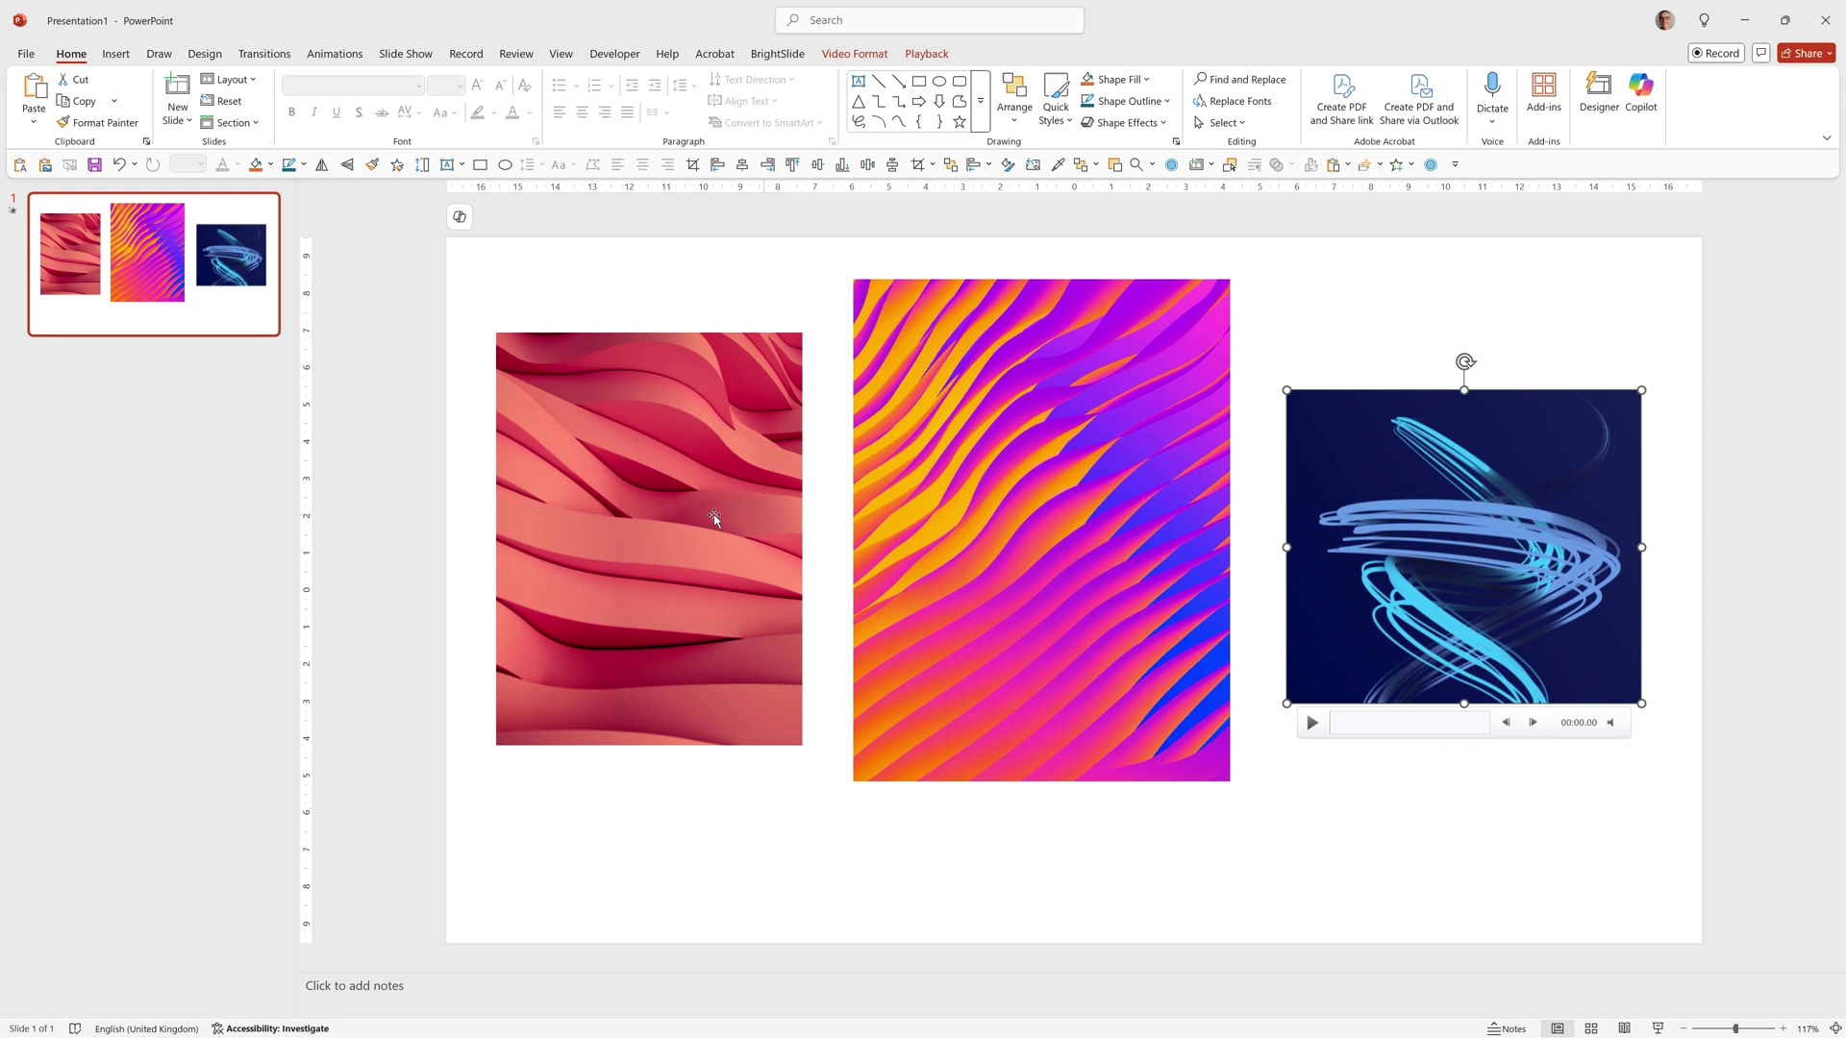
# - Make the pink video slightly smaller and select the orange-purple middle video
pyautogui.click(777, 340)
pyautogui.hotkey('ctrl', 'z')
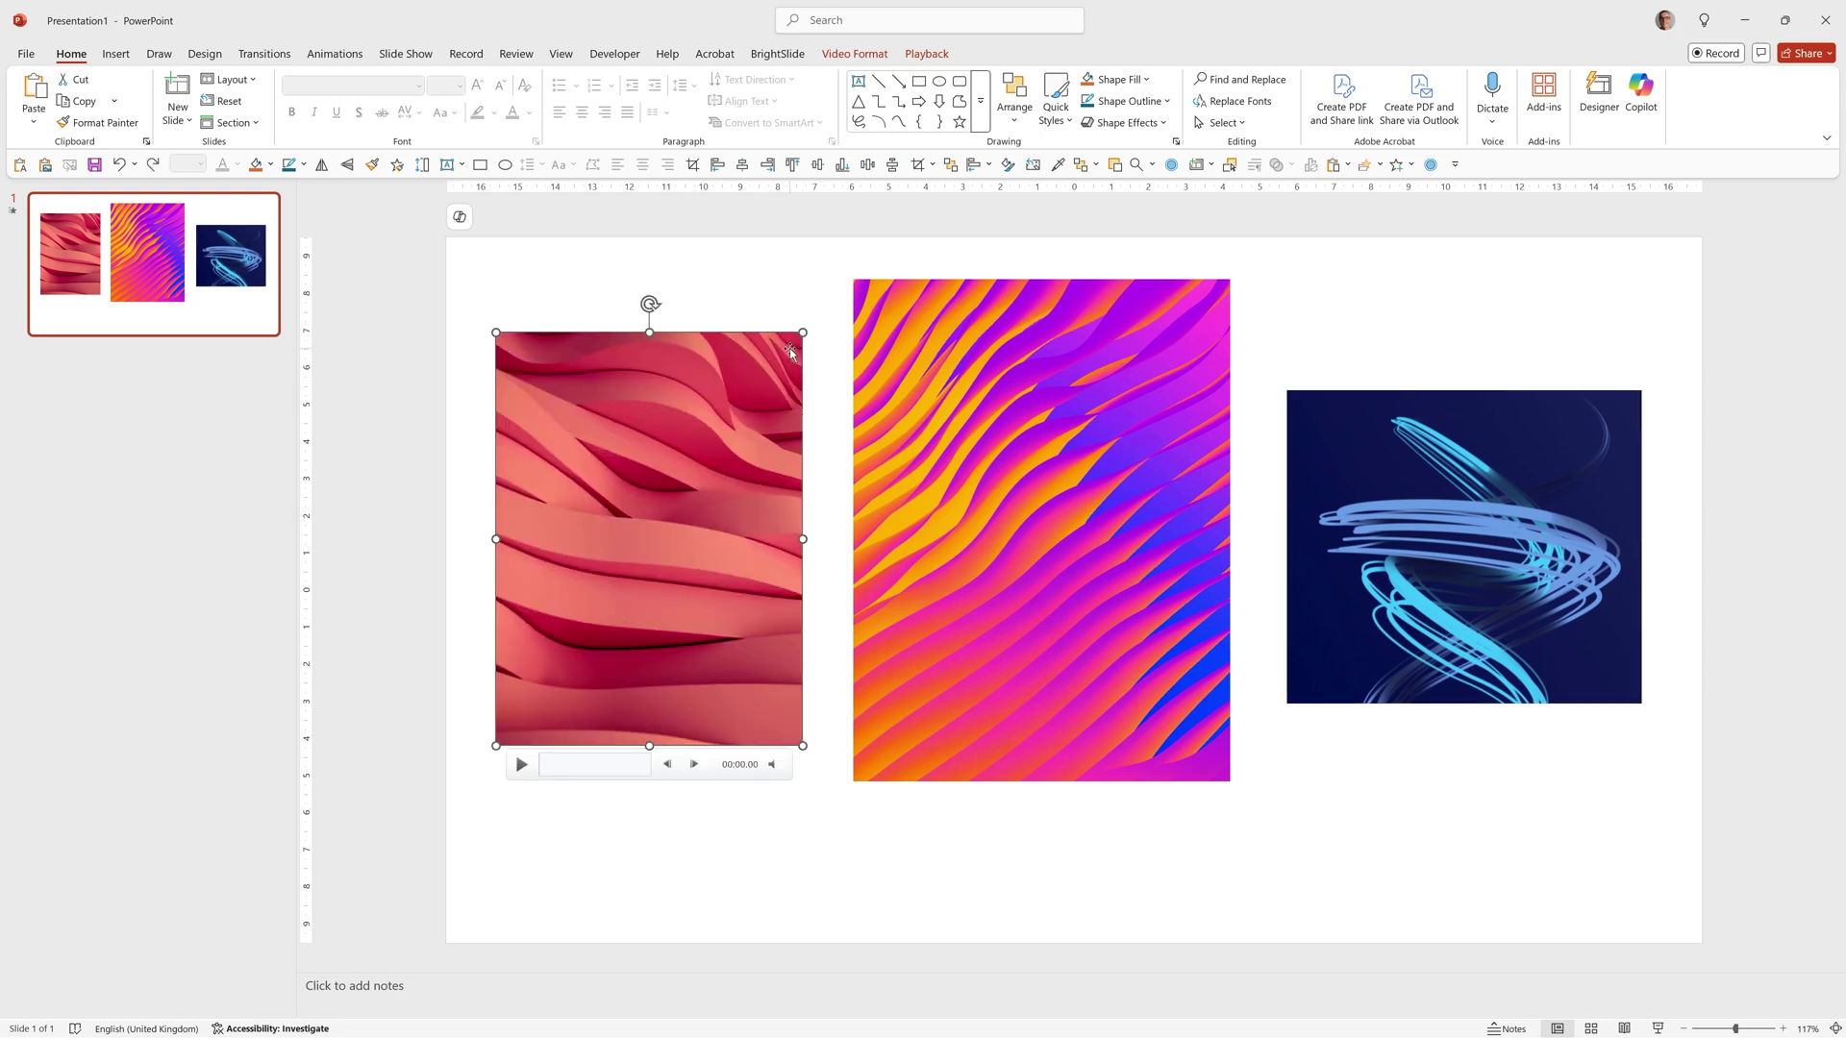
pyautogui.hotkey('ctrl', 'y')
pyautogui.hotkey('ctrl', 'y')
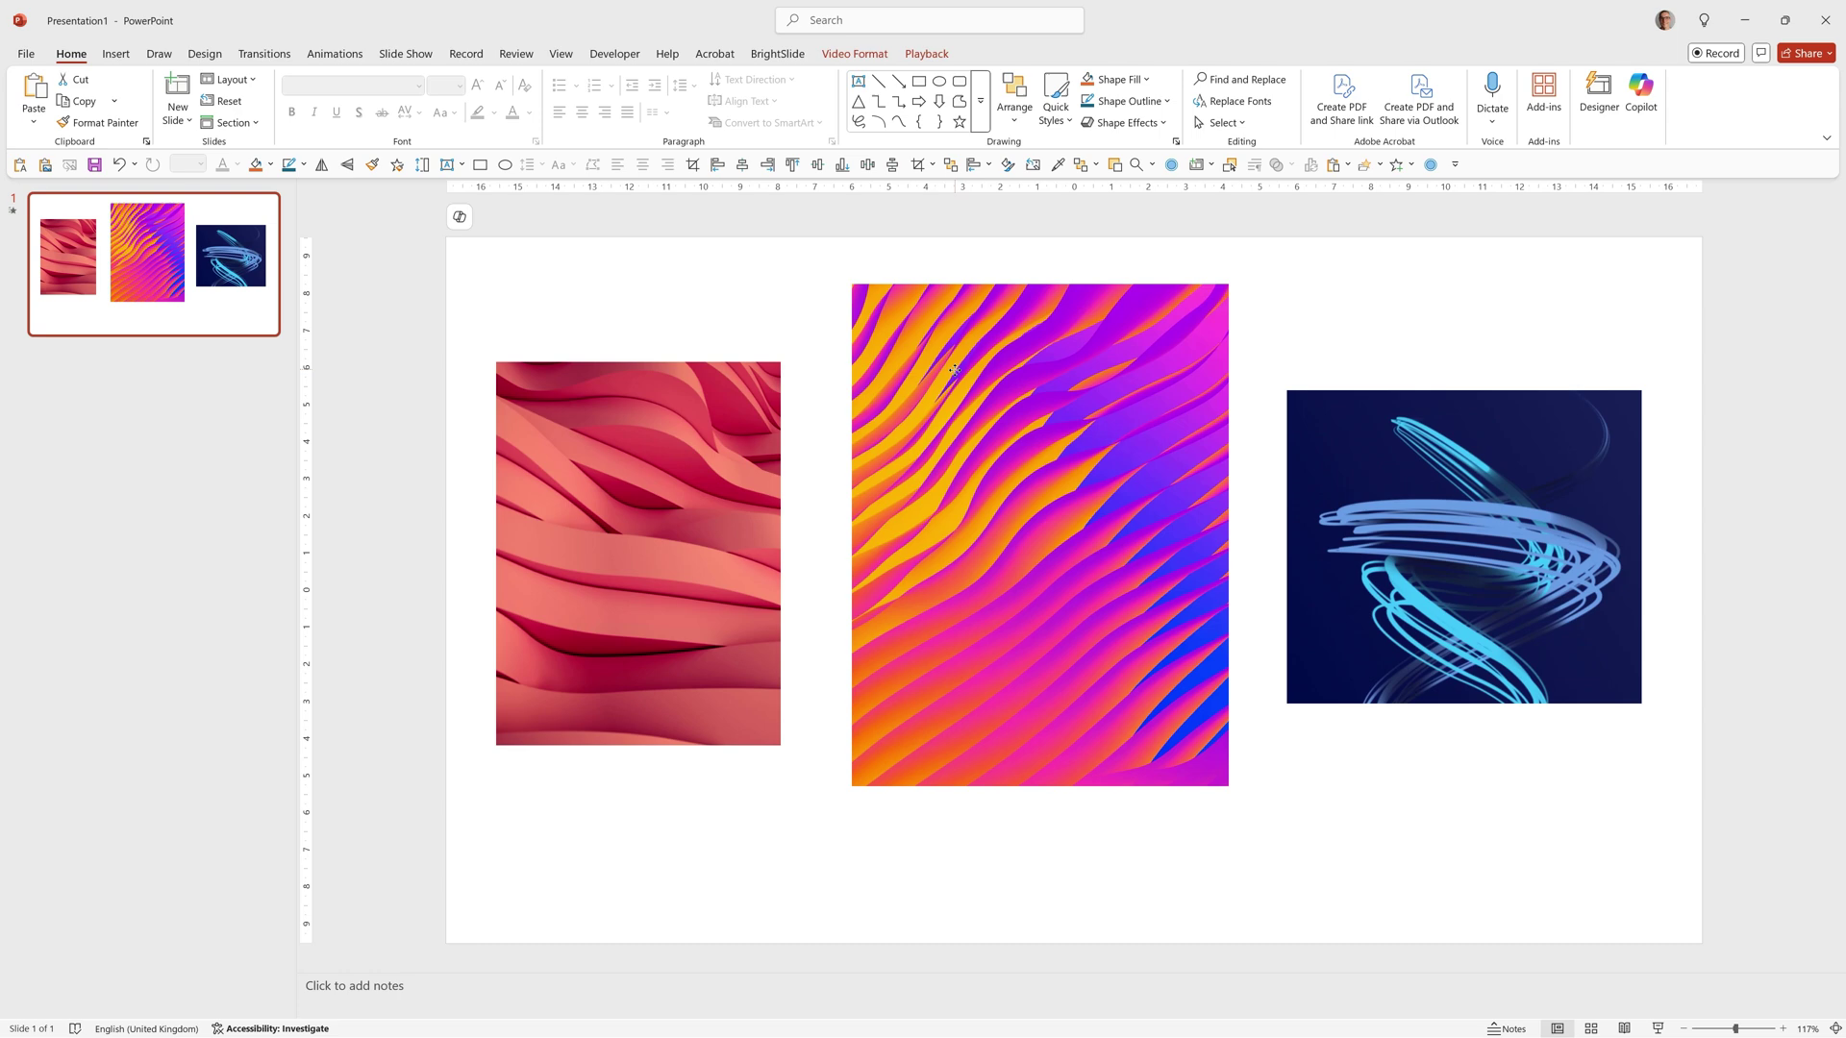
pyautogui.click(918, 406)
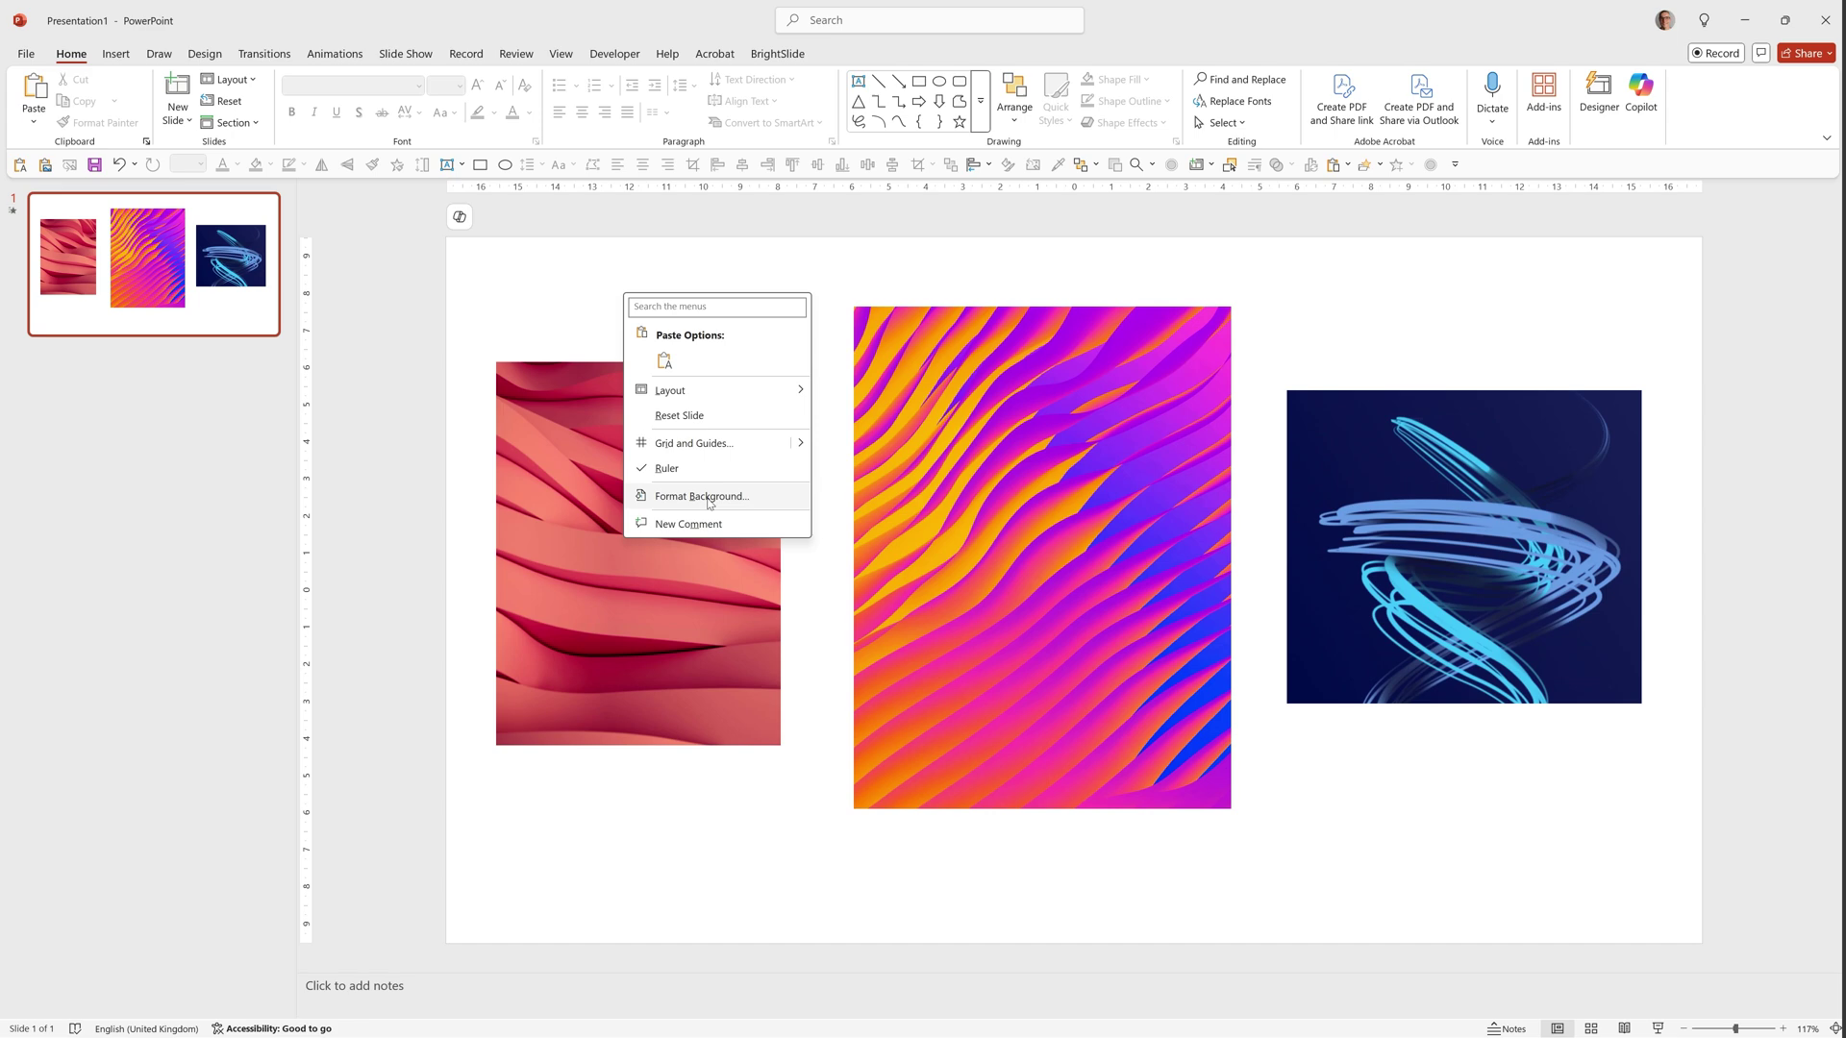
# - Give the slide background a radial gradient, eyedropping one stop's colour from the middle video
pyautogui.click(694, 496)
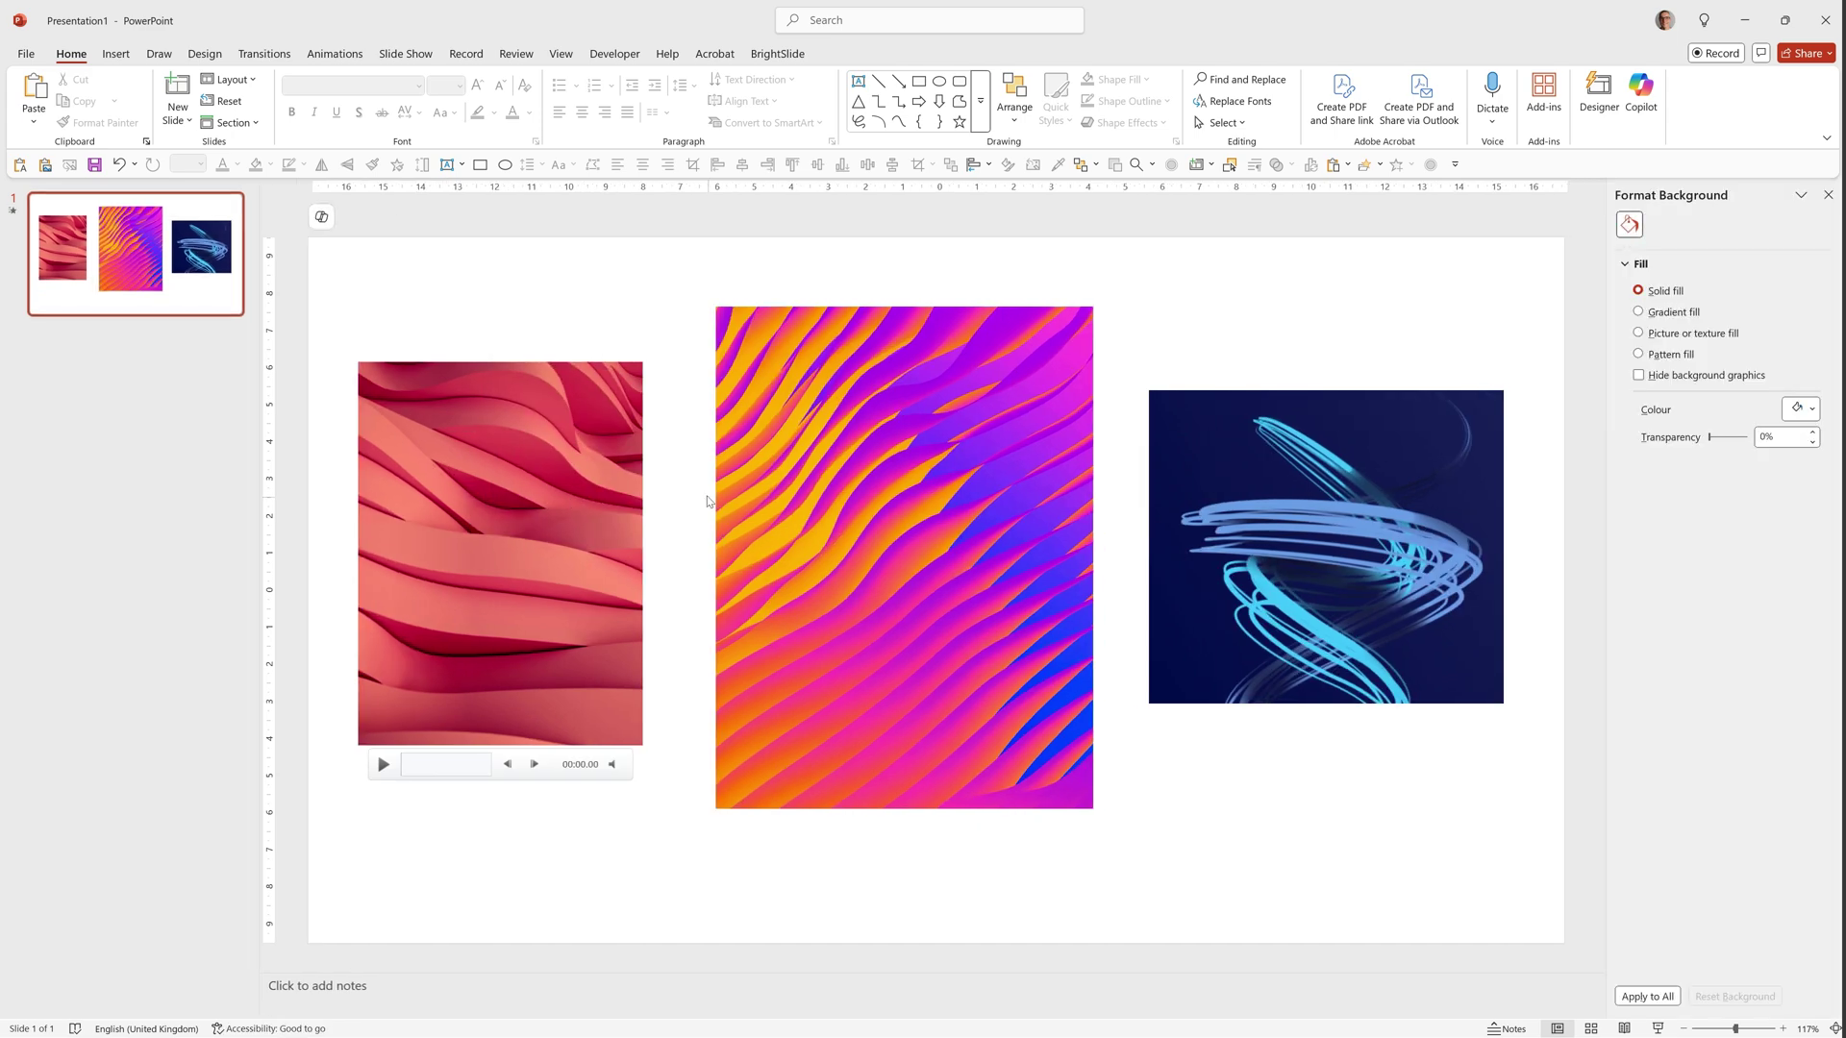
pyautogui.click(1638, 313)
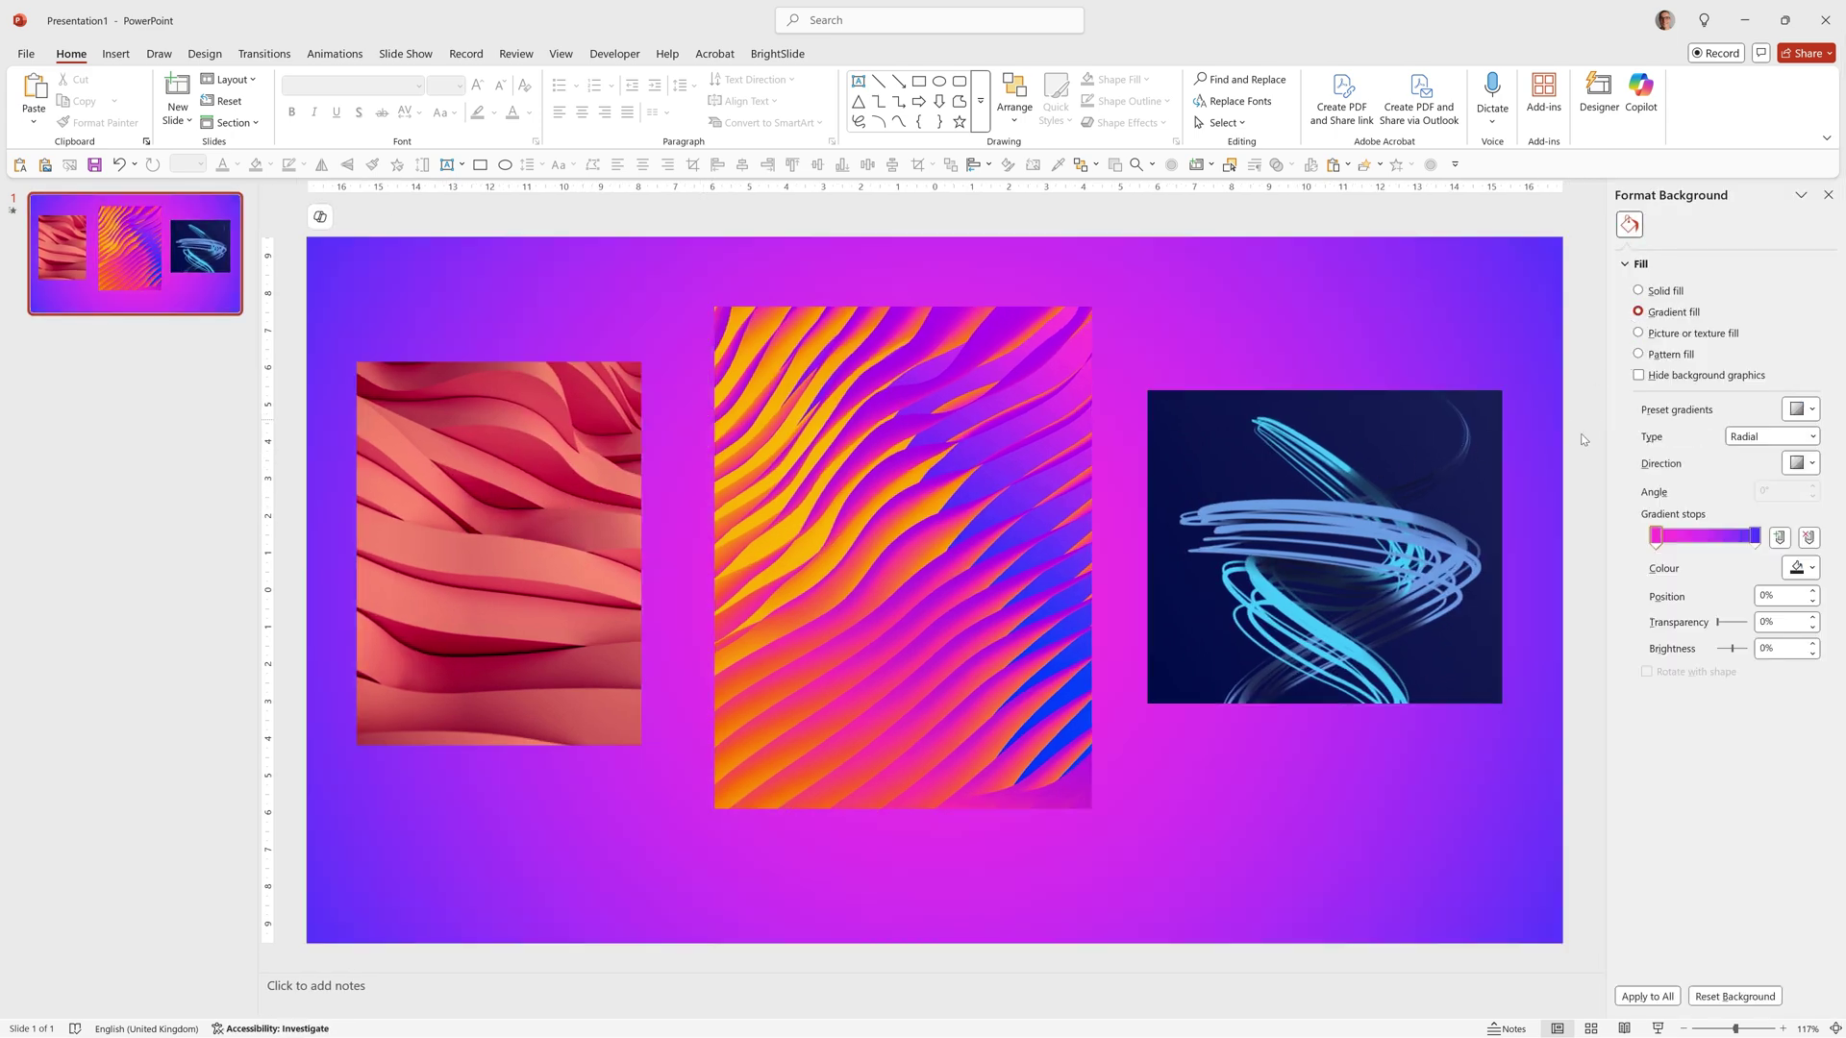
pyautogui.moveTo(988, 527)
pyautogui.click(1656, 539)
pyautogui.click(1804, 570)
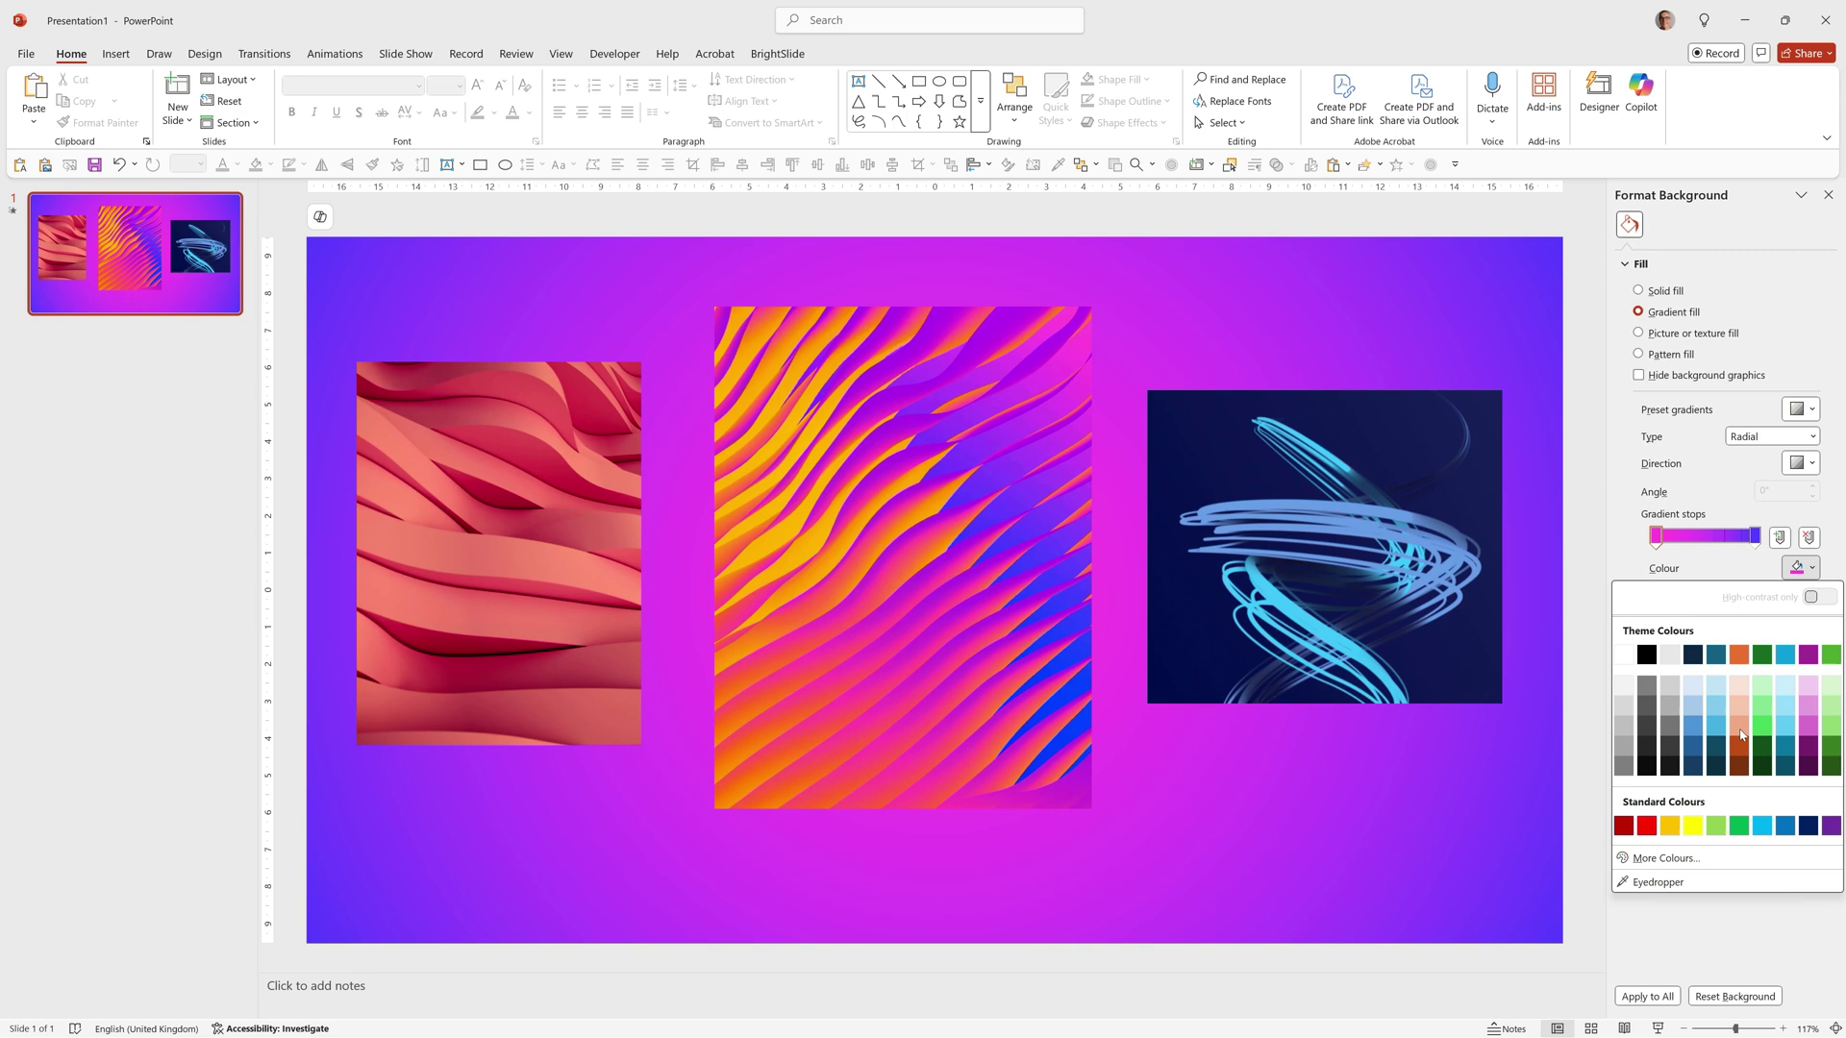
pyautogui.click(1709, 883)
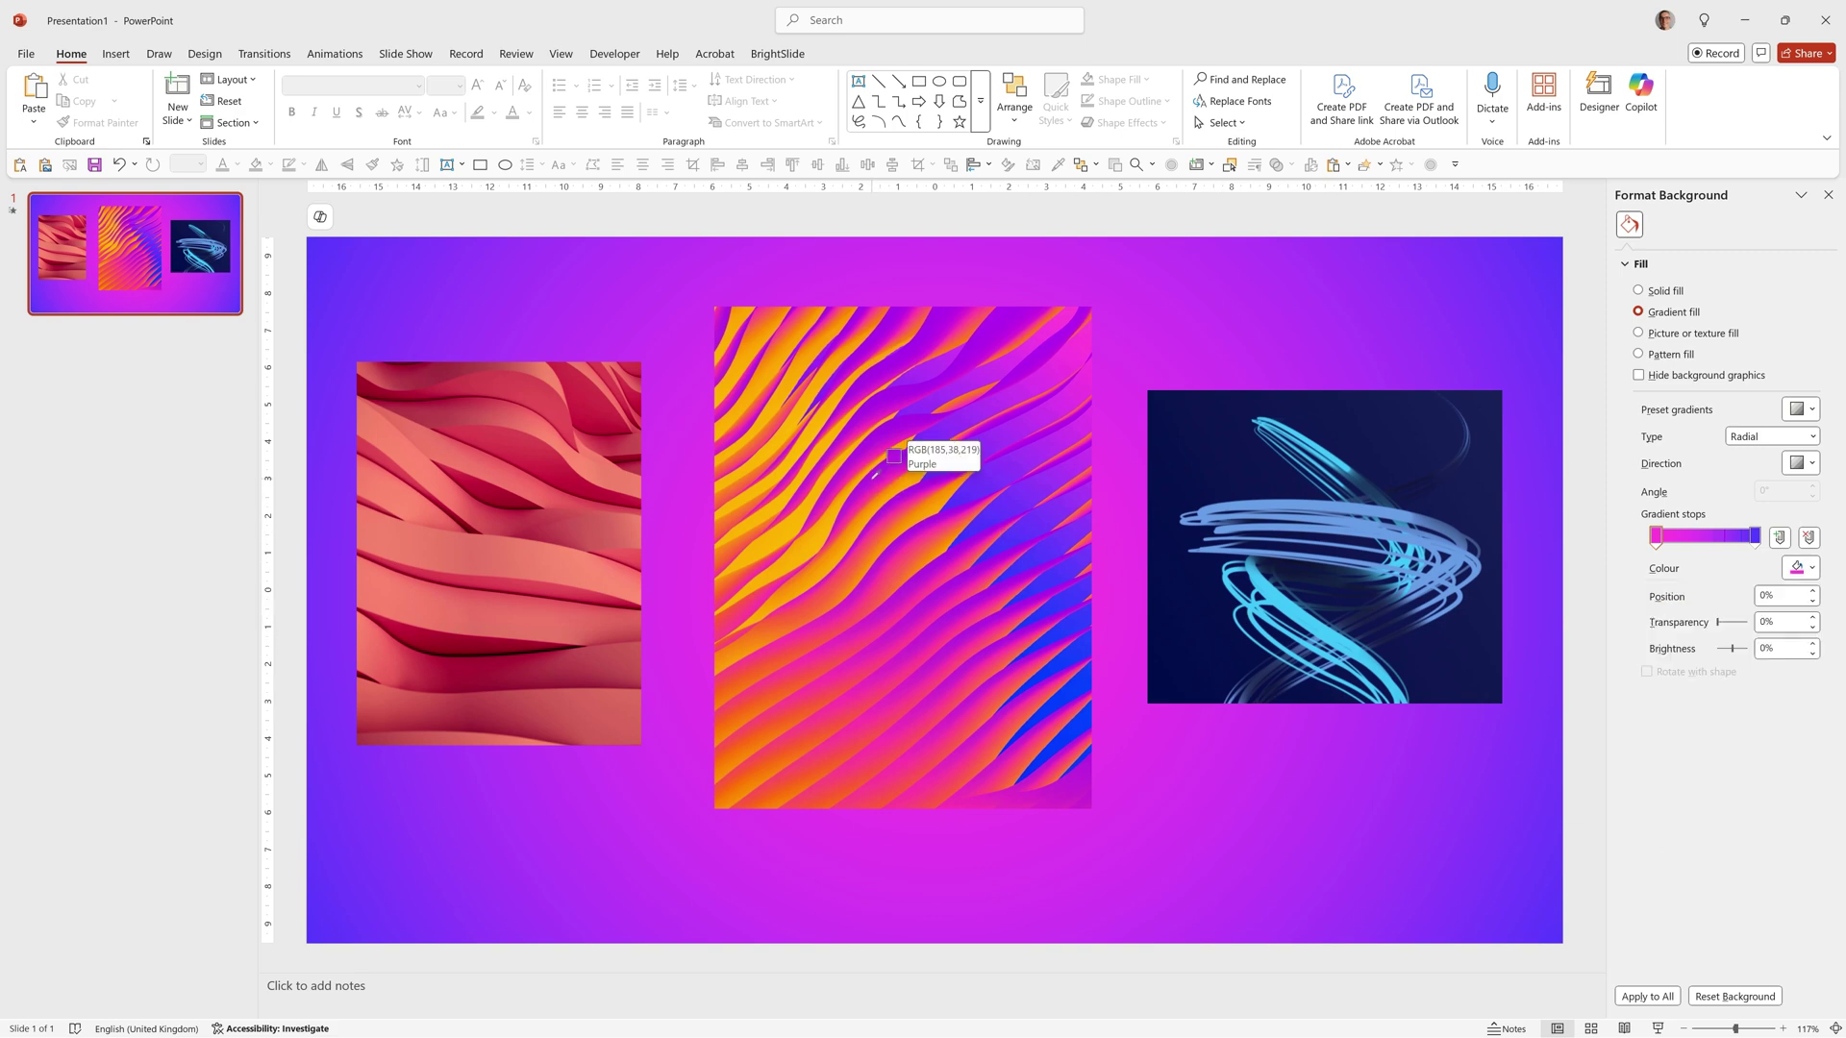
pyautogui.click(1755, 538)
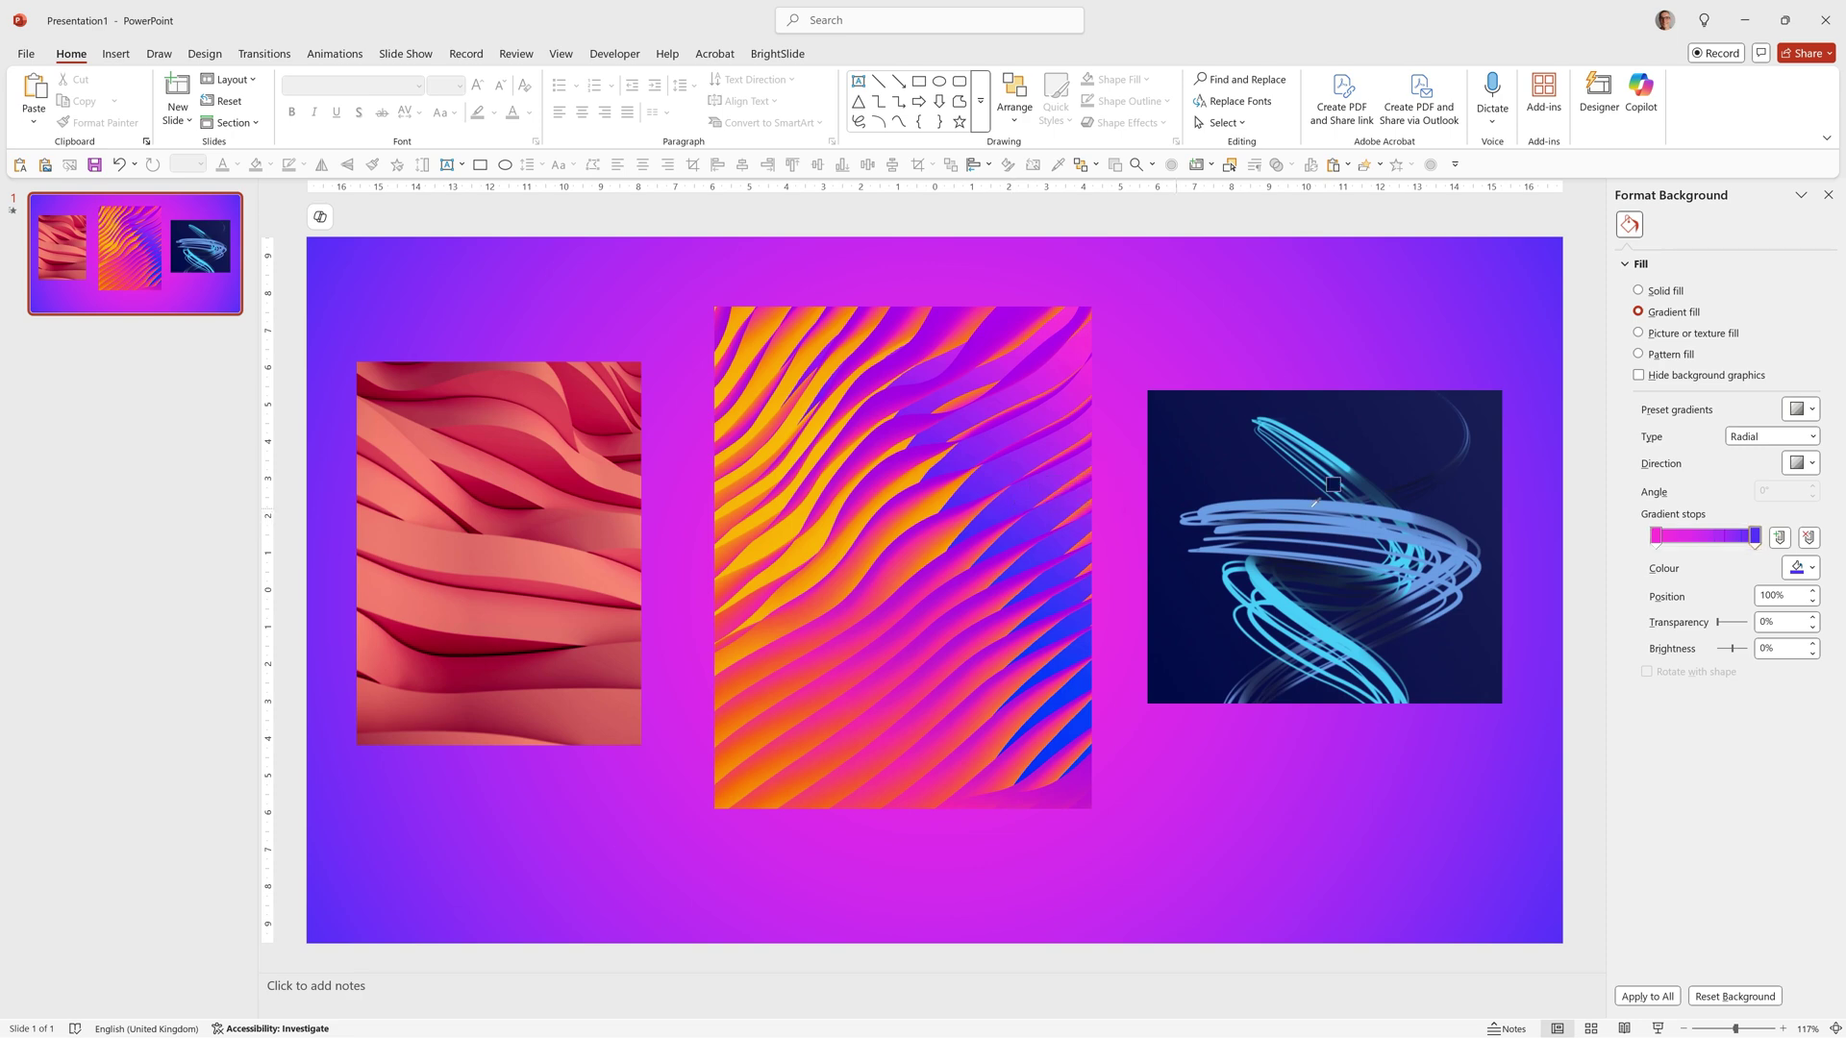
pyautogui.click(1749, 438)
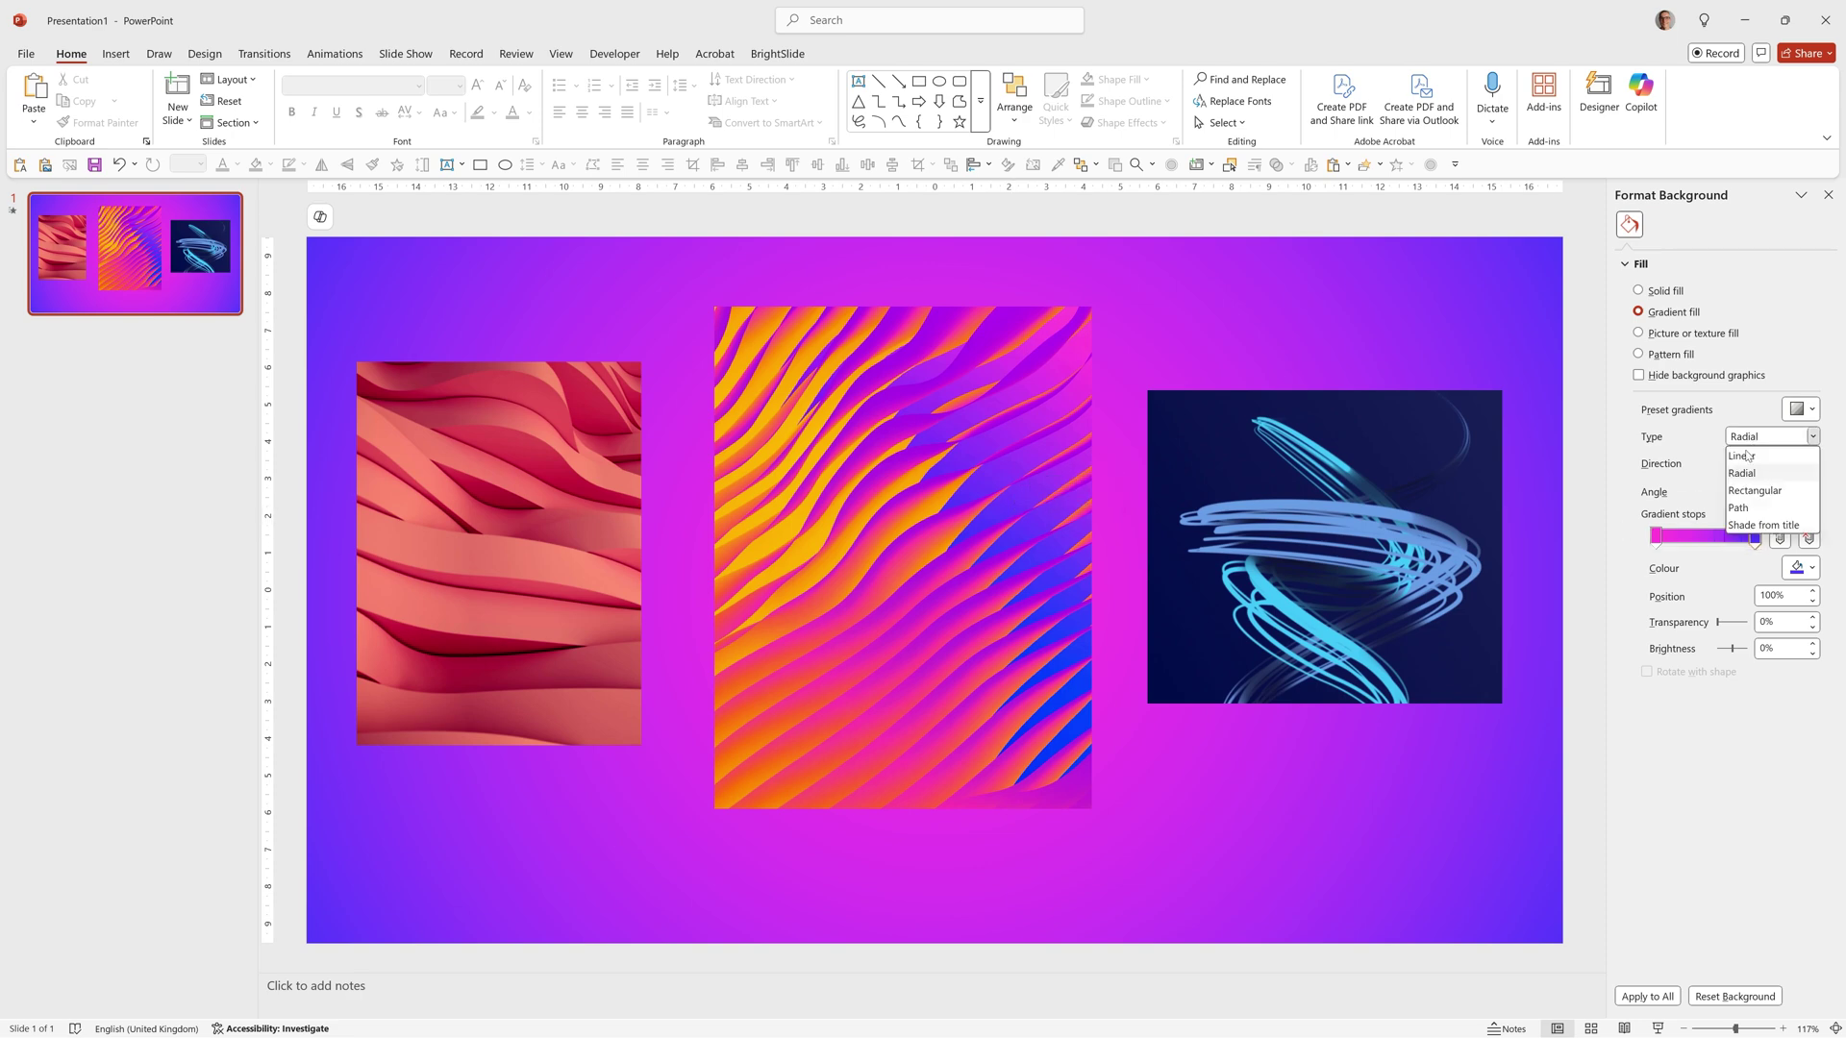
pyautogui.click(1738, 425)
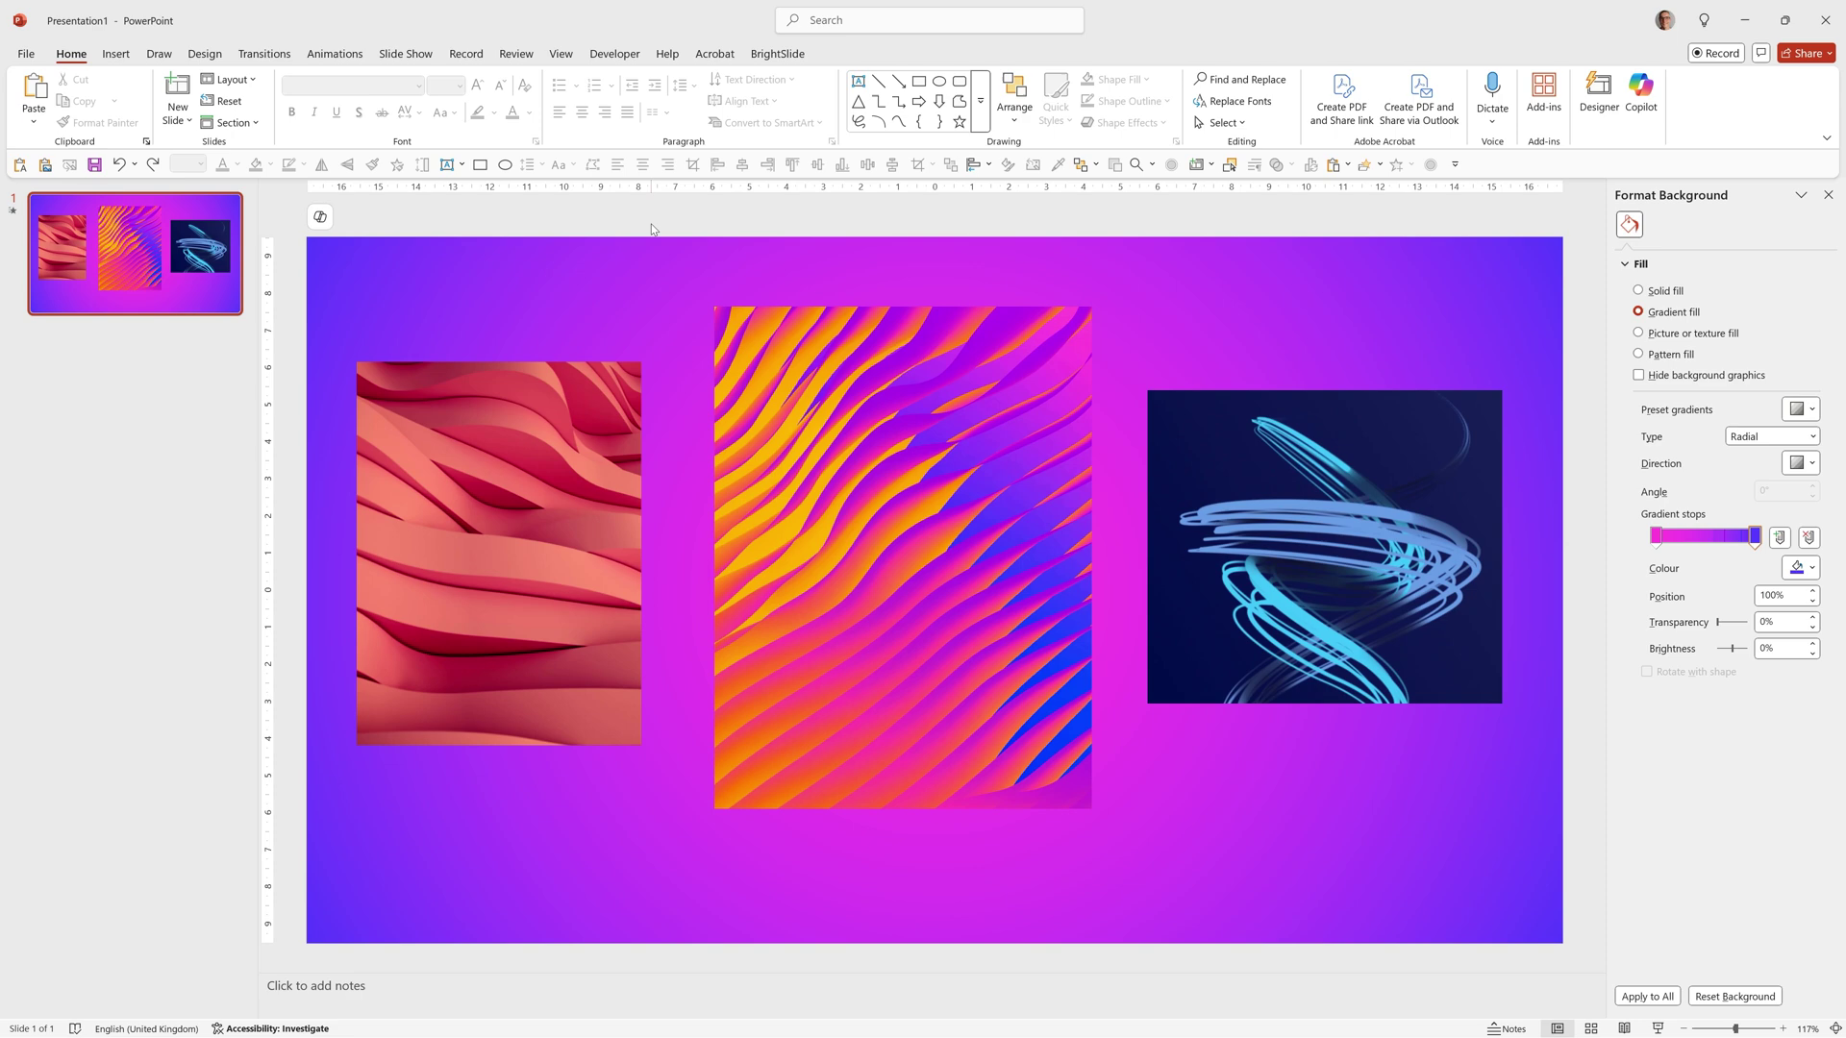
pyautogui.click(971, 514)
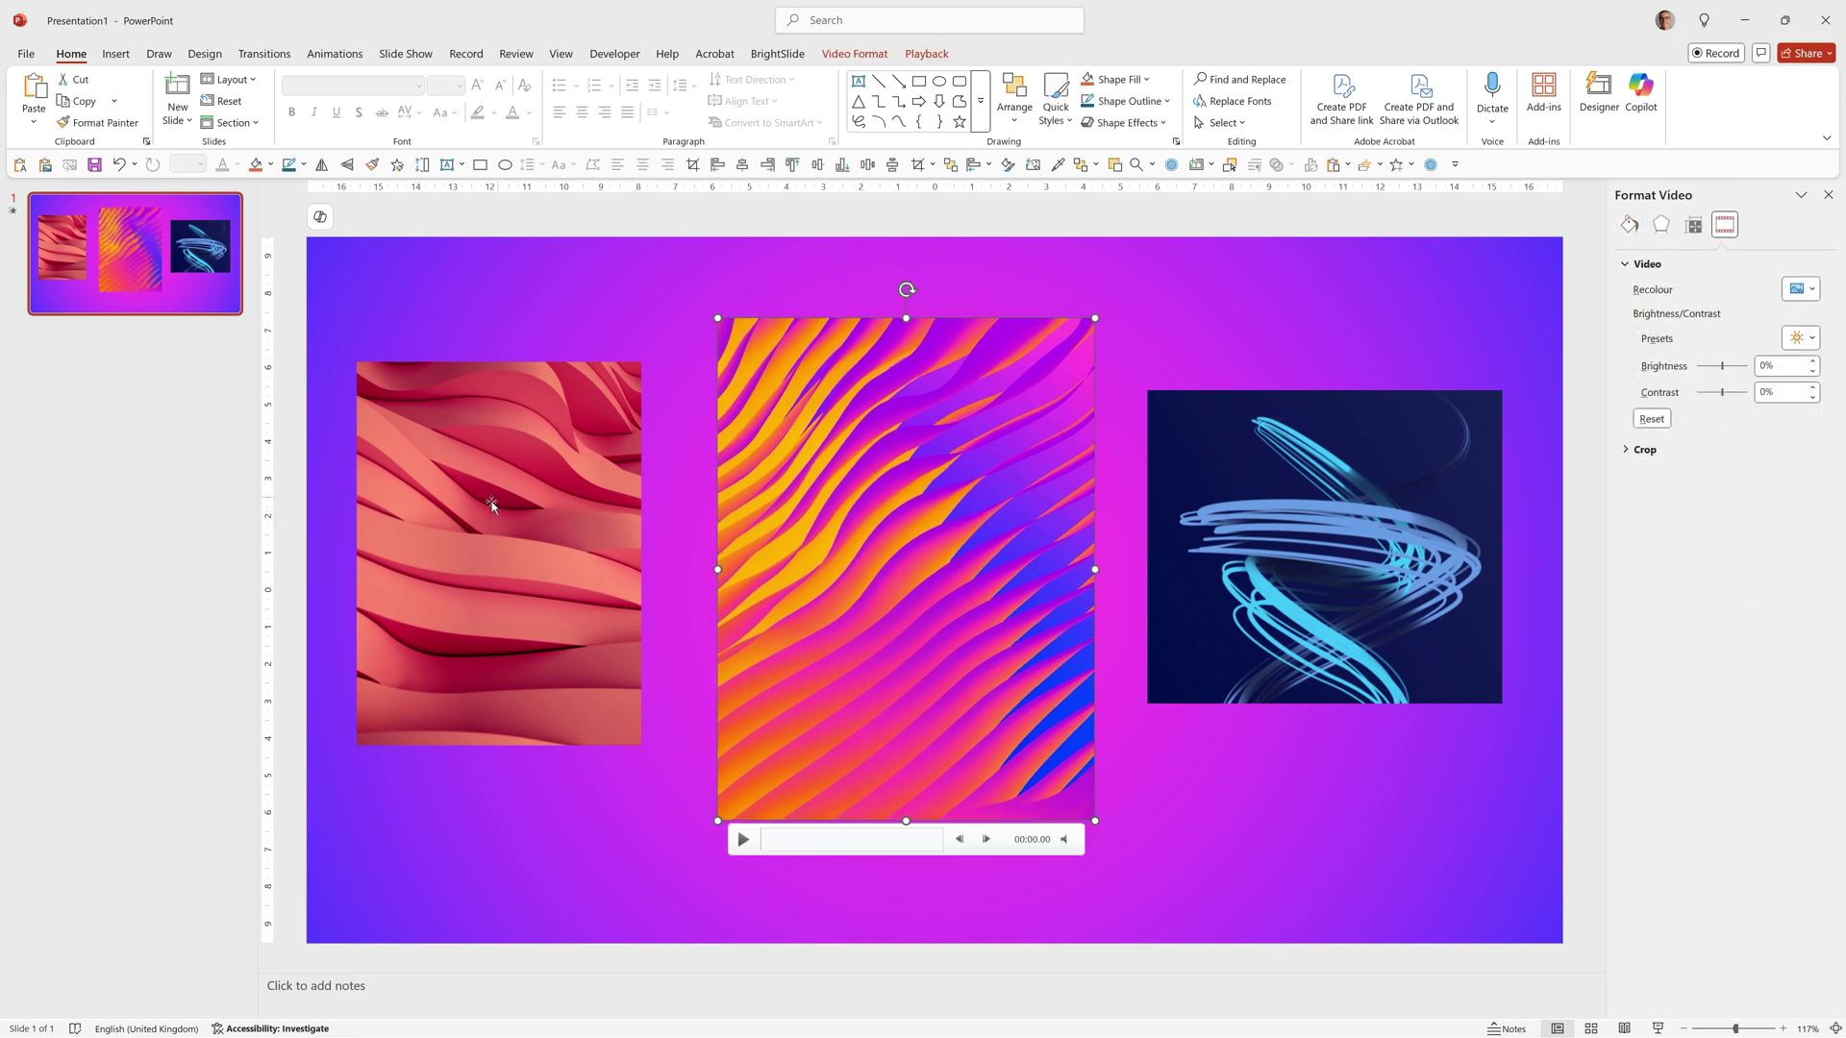
# - Apply the Tight Reflection: Touching preset to the centre orange-purple video
pyautogui.click(545, 491)
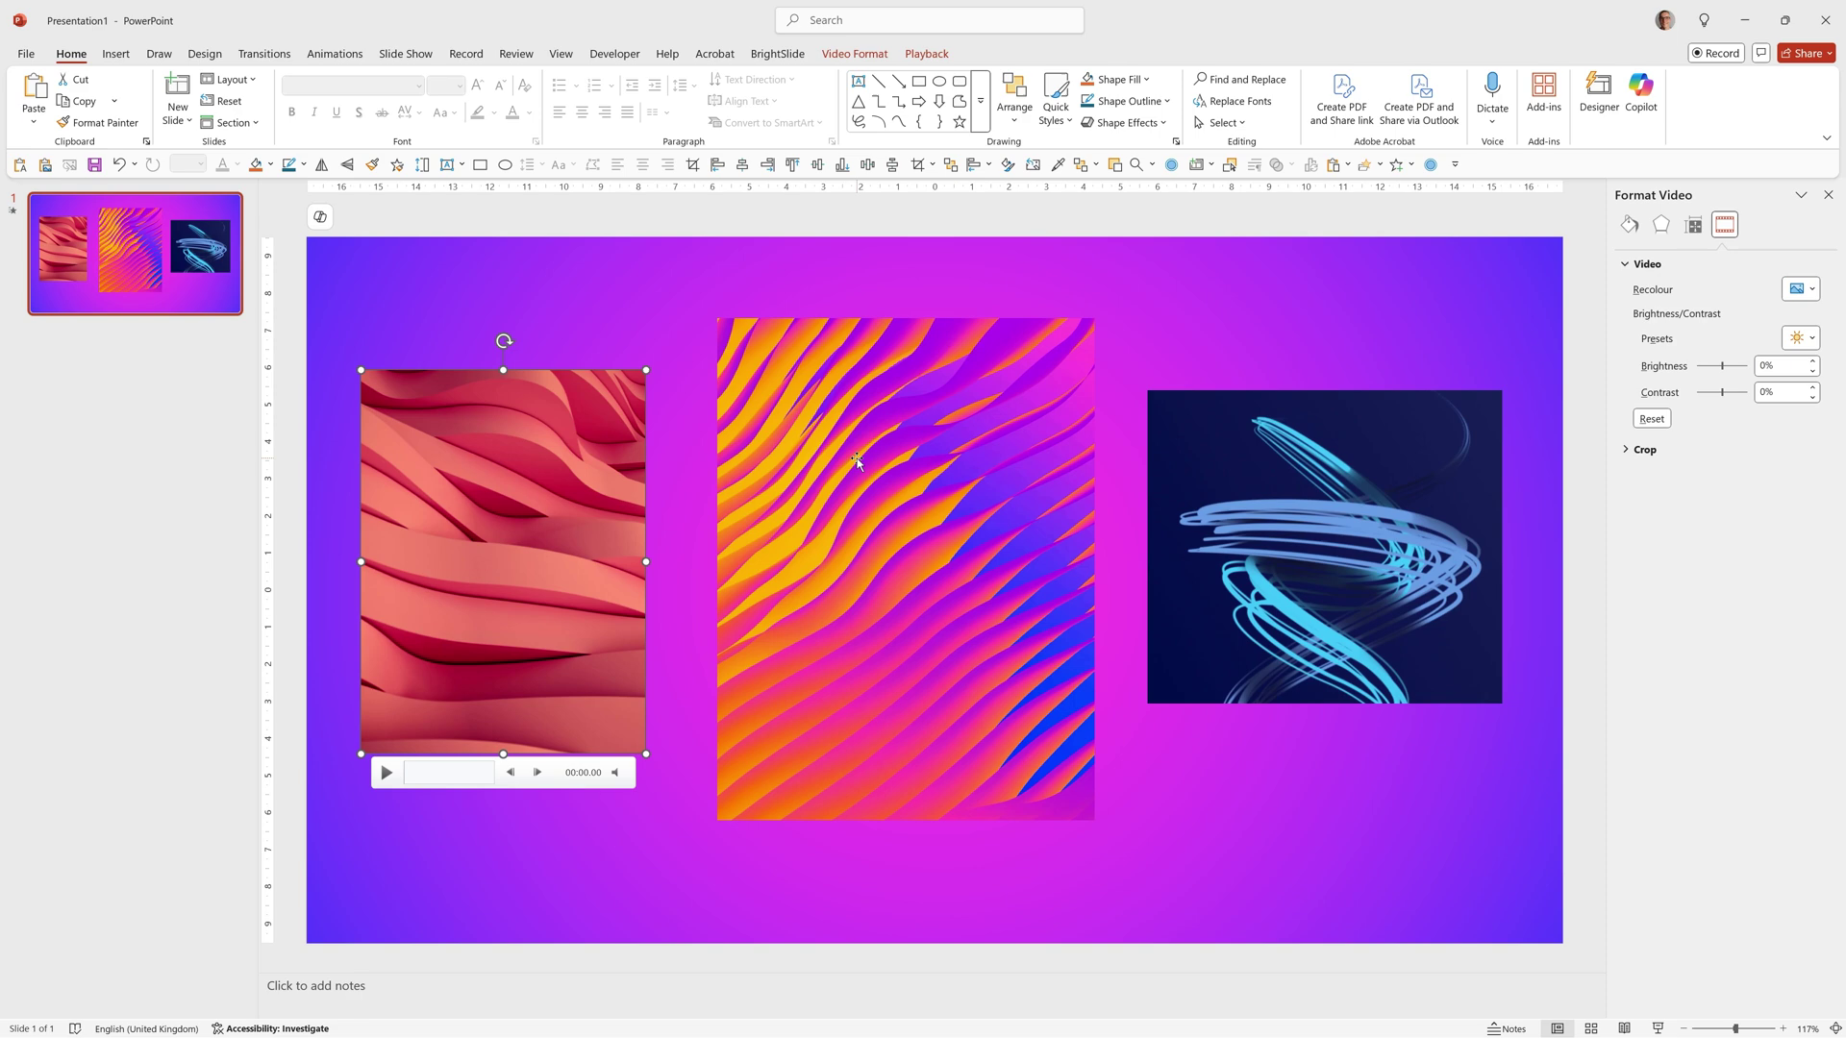
pyautogui.click(857, 461)
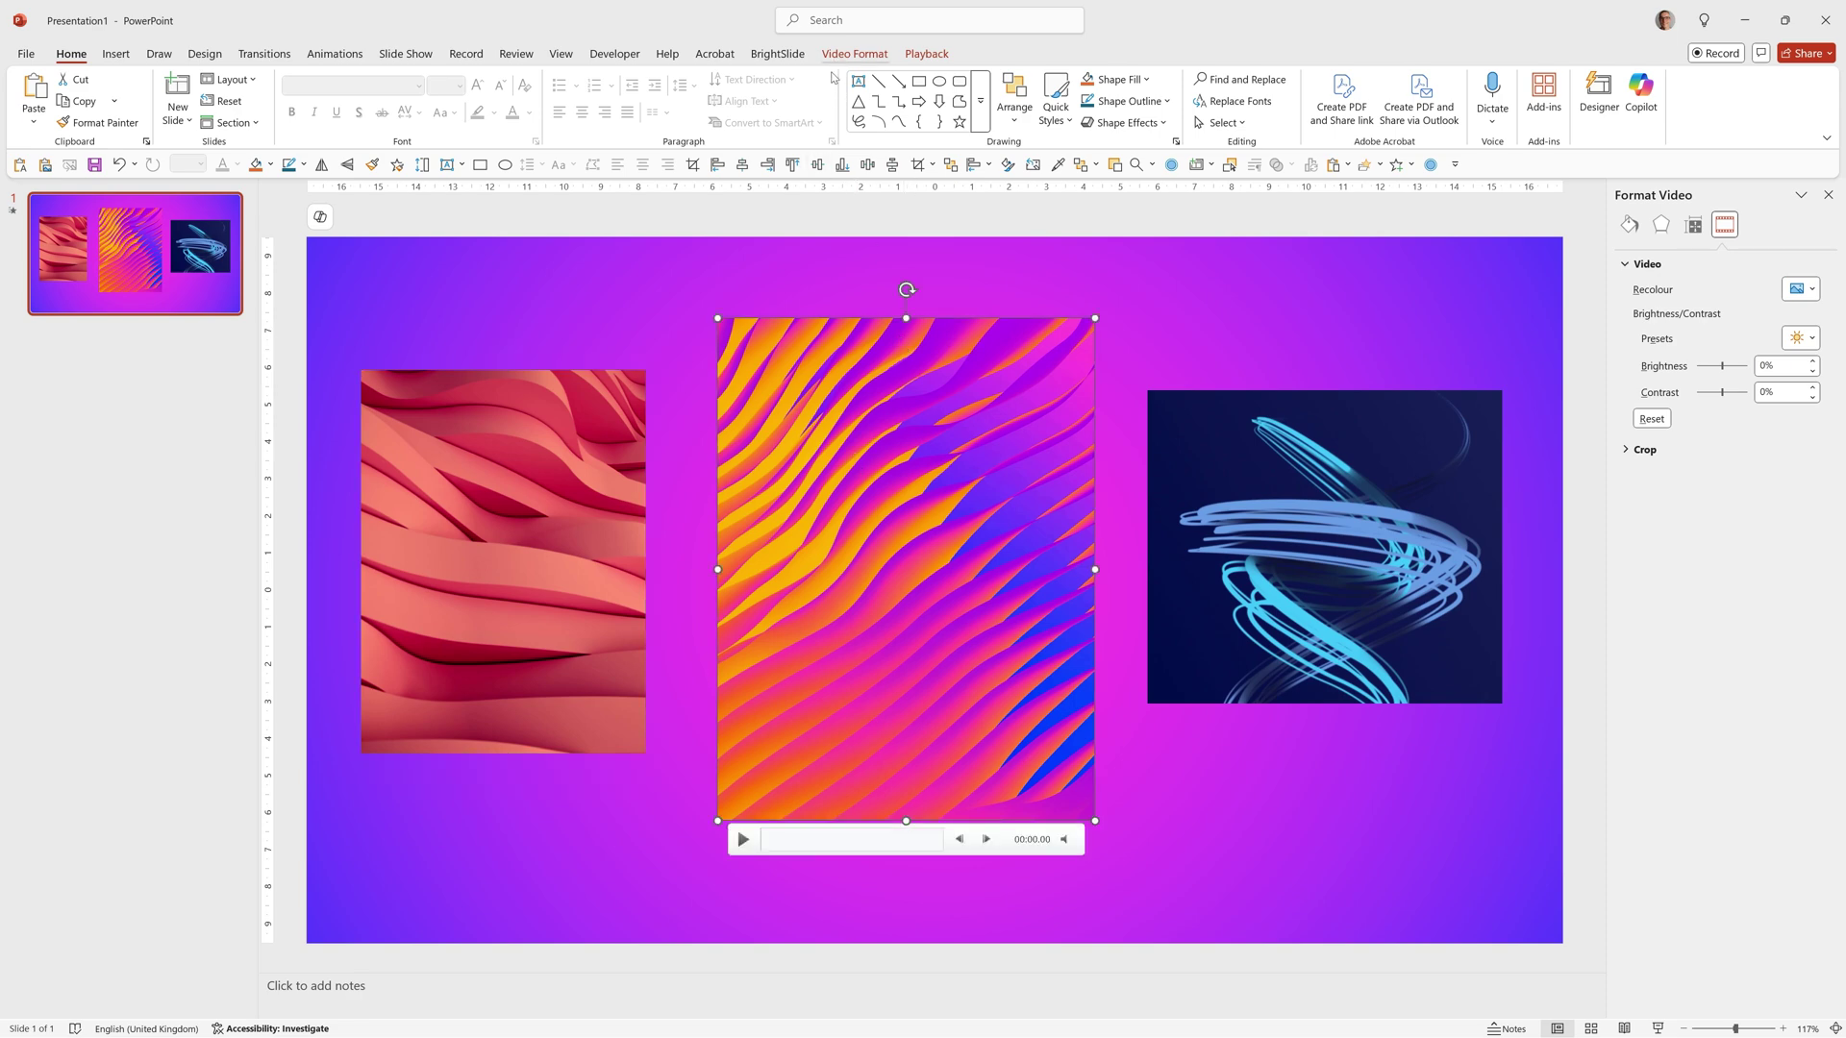
pyautogui.rightClick(1008, 373)
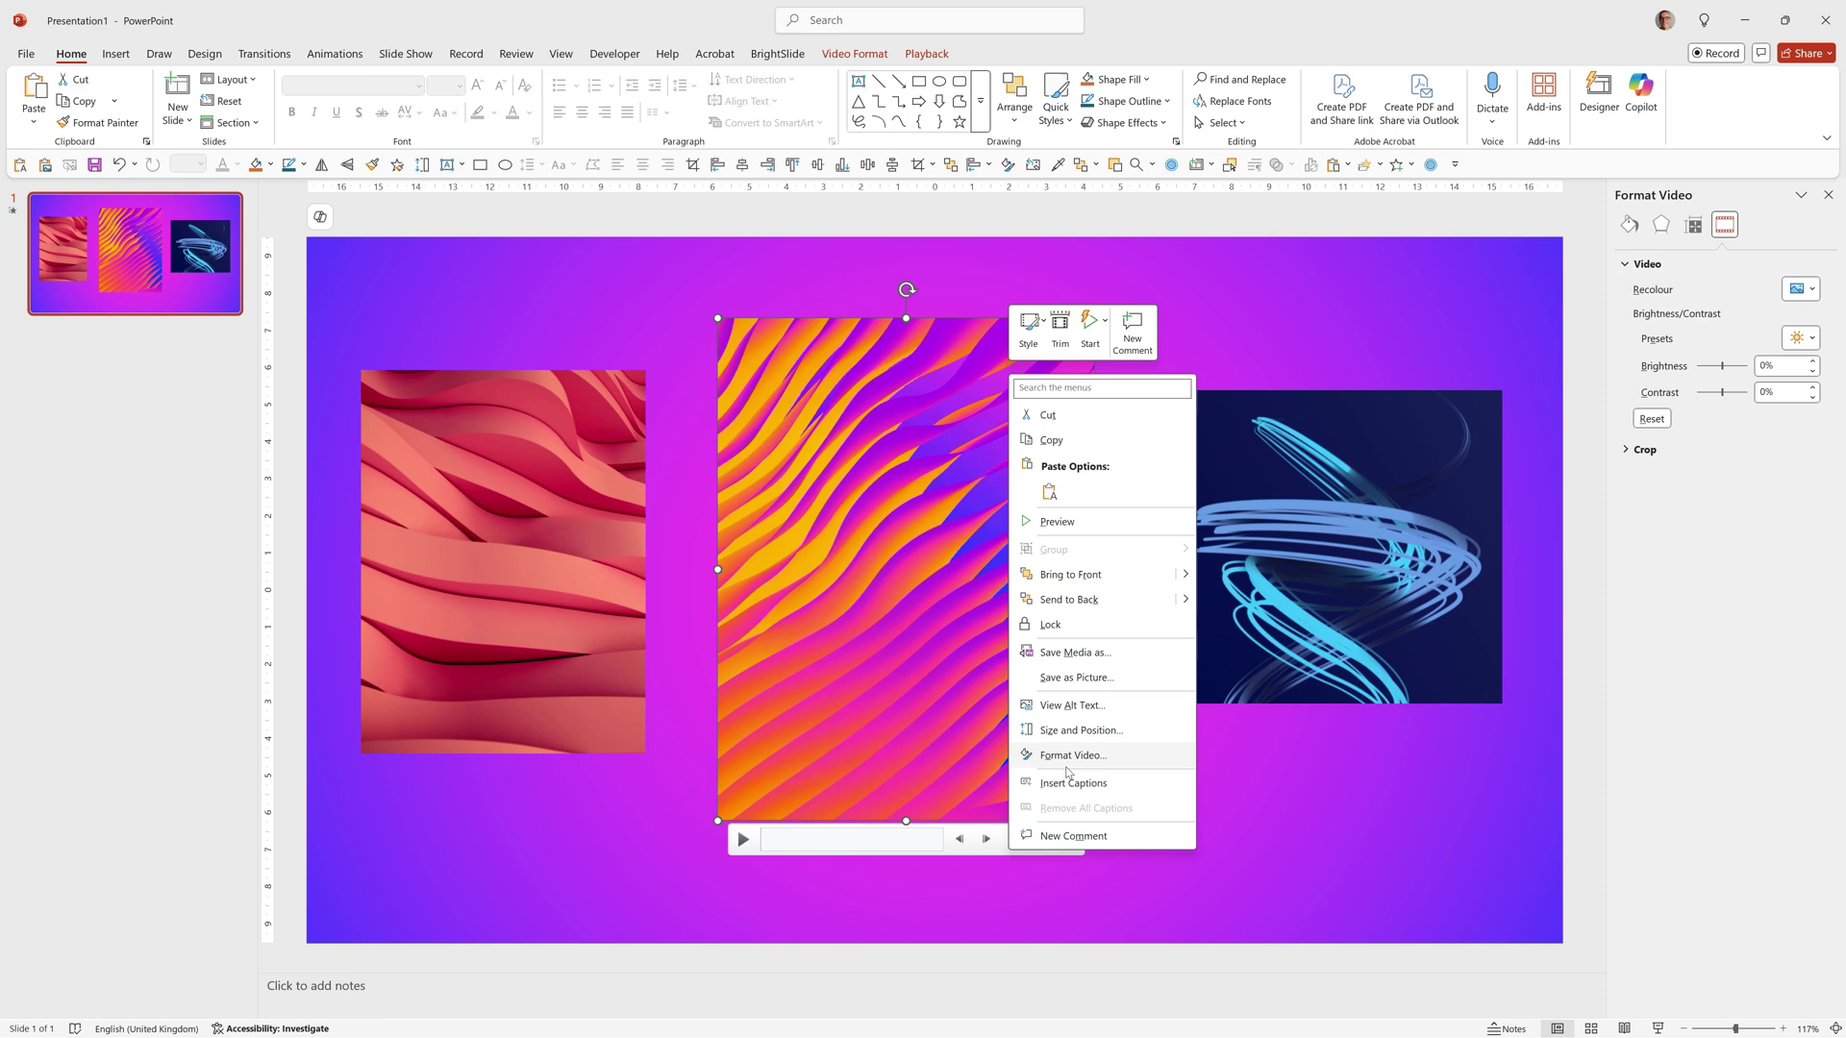
pyautogui.click(1766, 491)
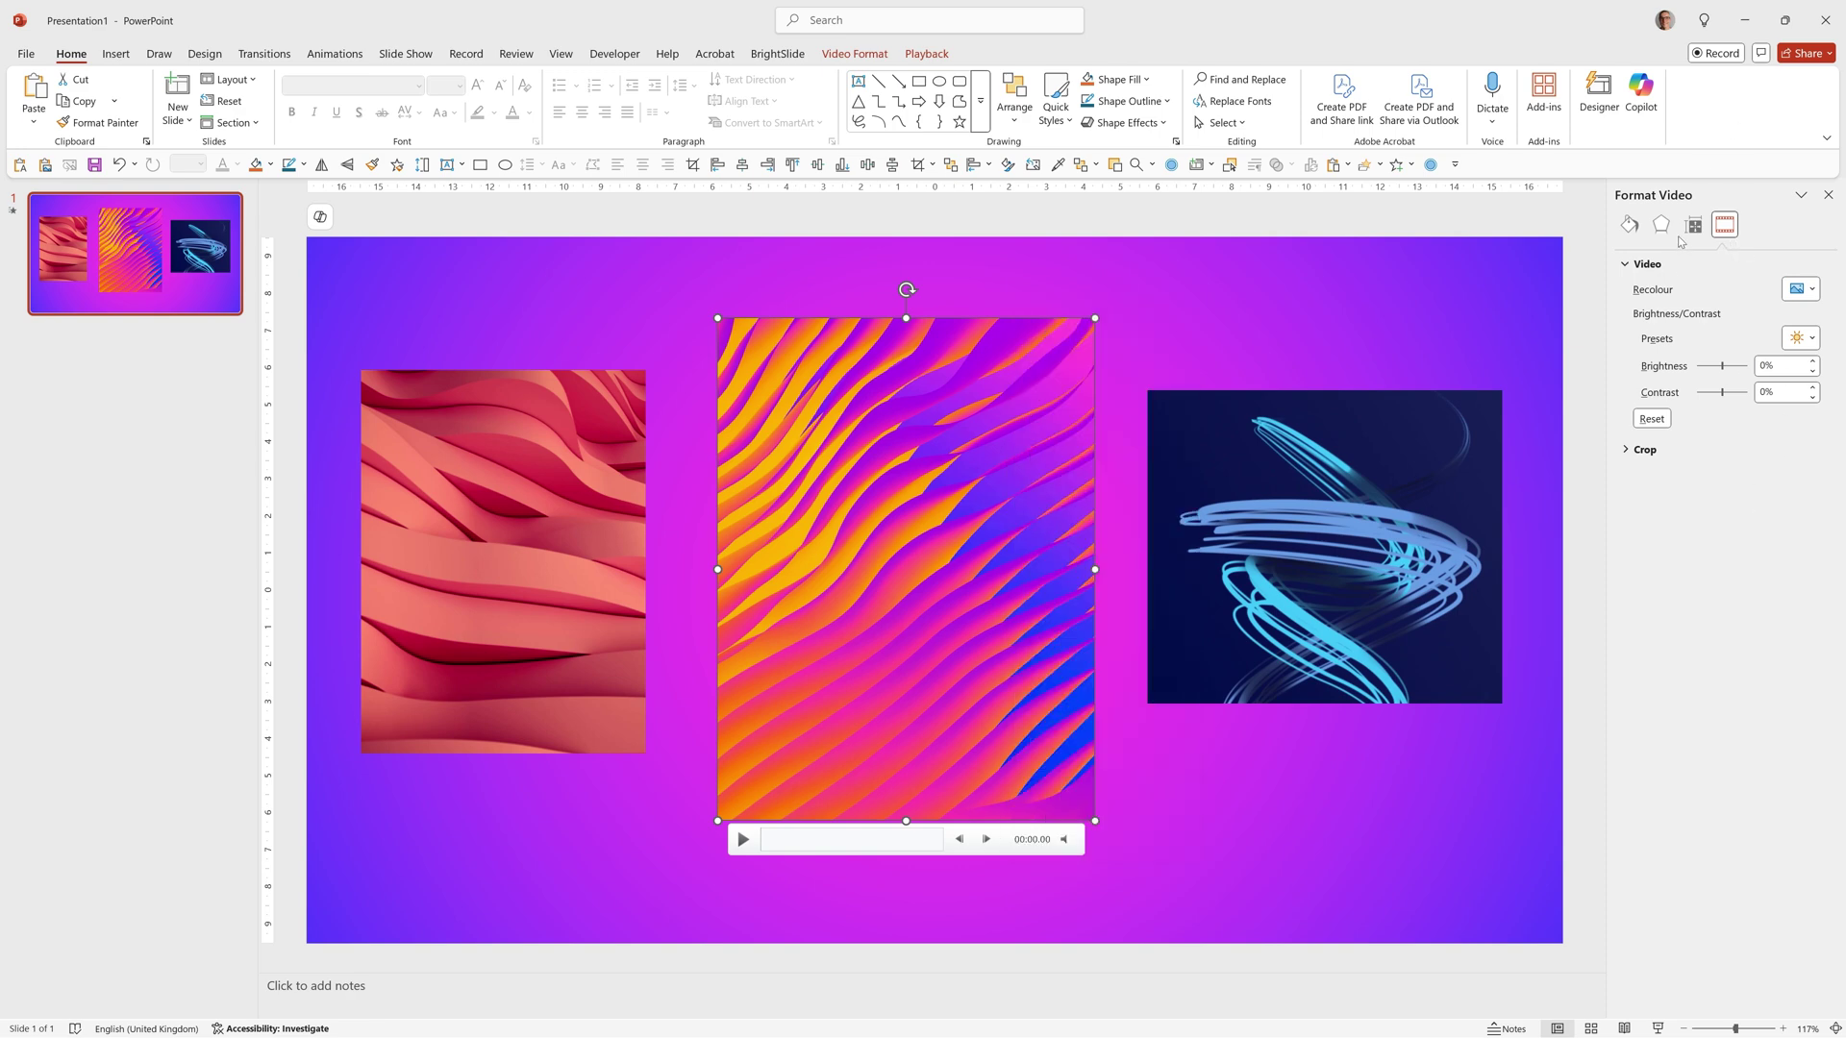
pyautogui.click(1663, 228)
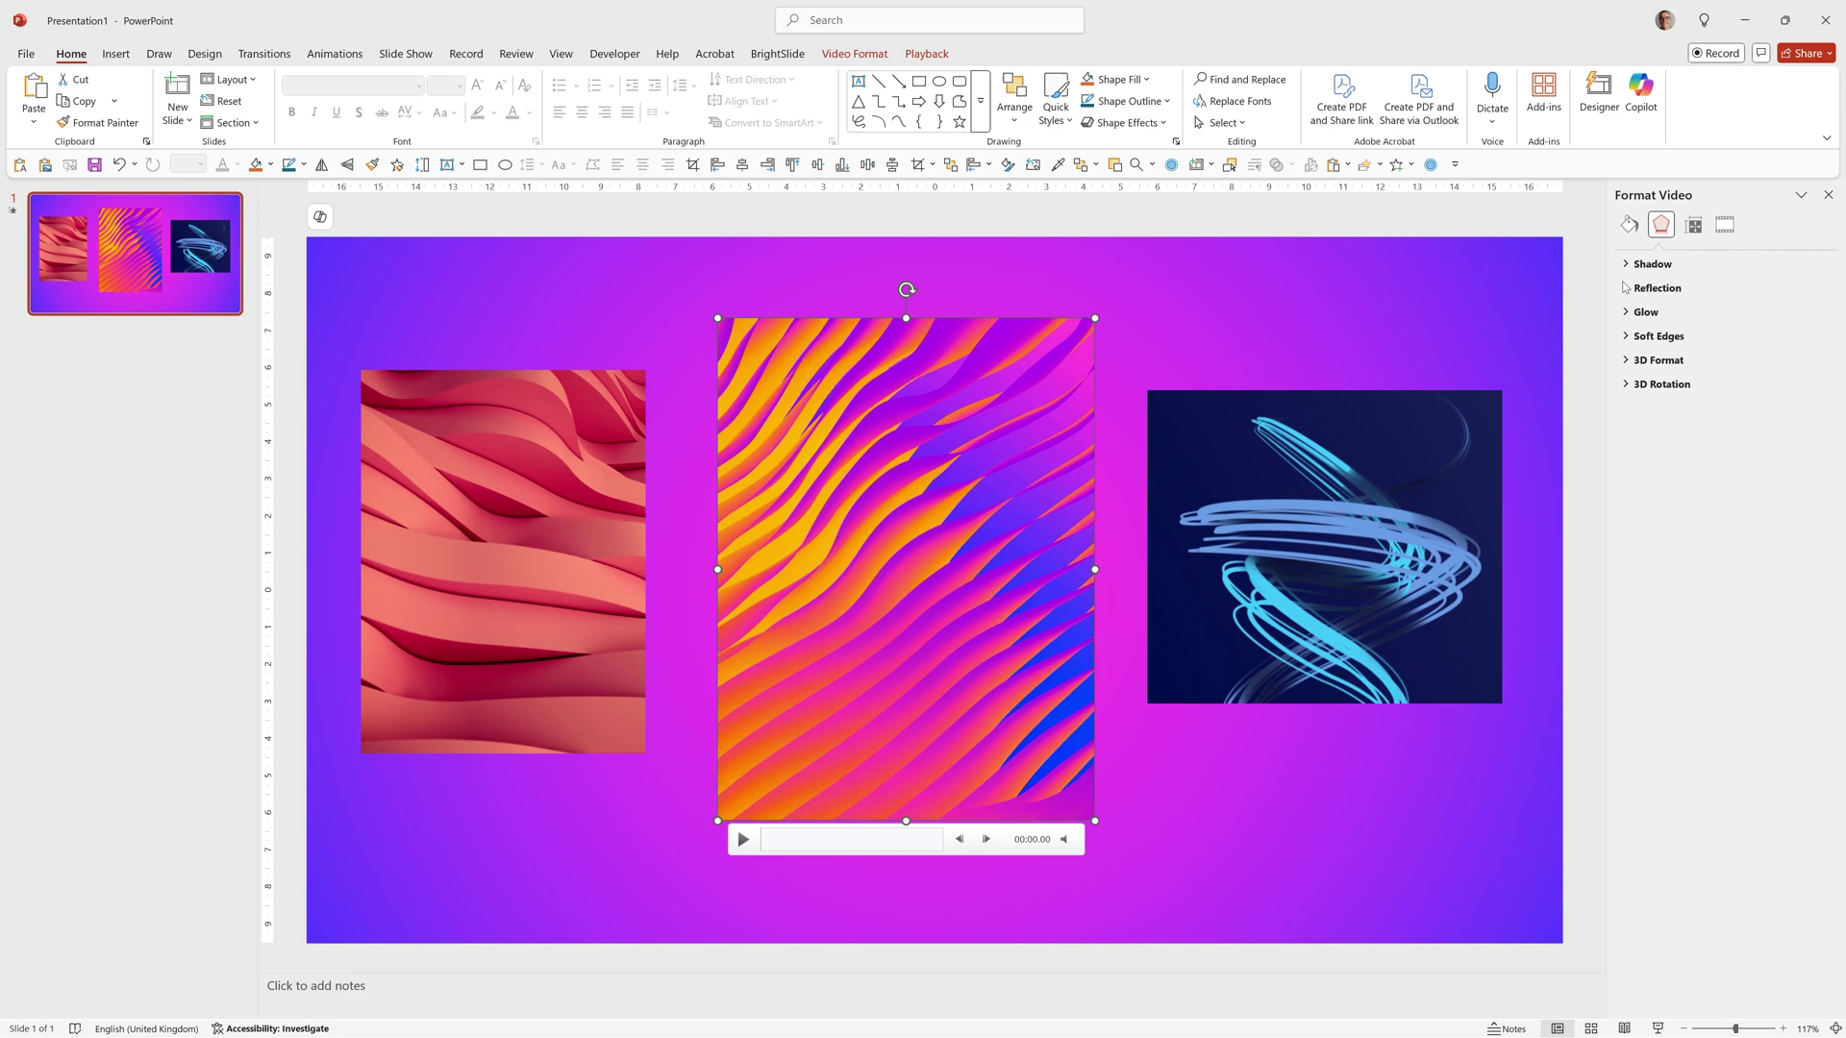
pyautogui.click(1654, 288)
pyautogui.click(1801, 313)
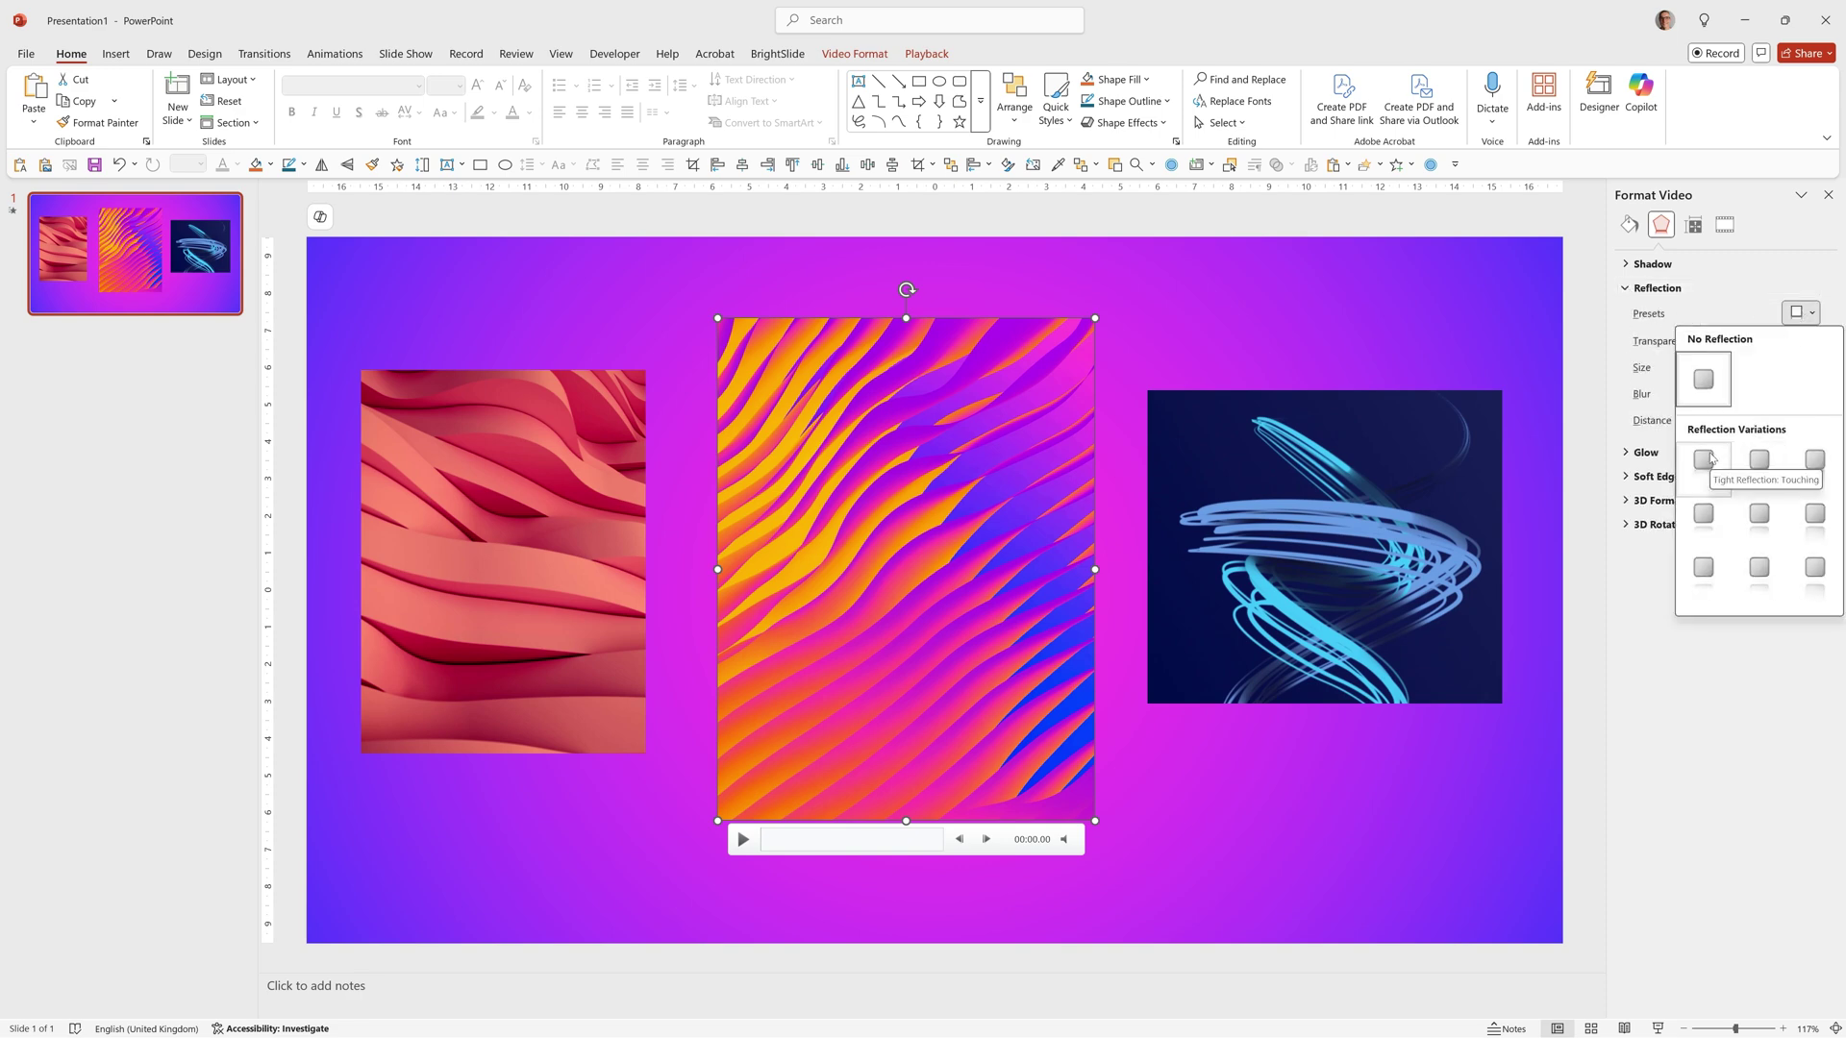
pyautogui.click(1703, 460)
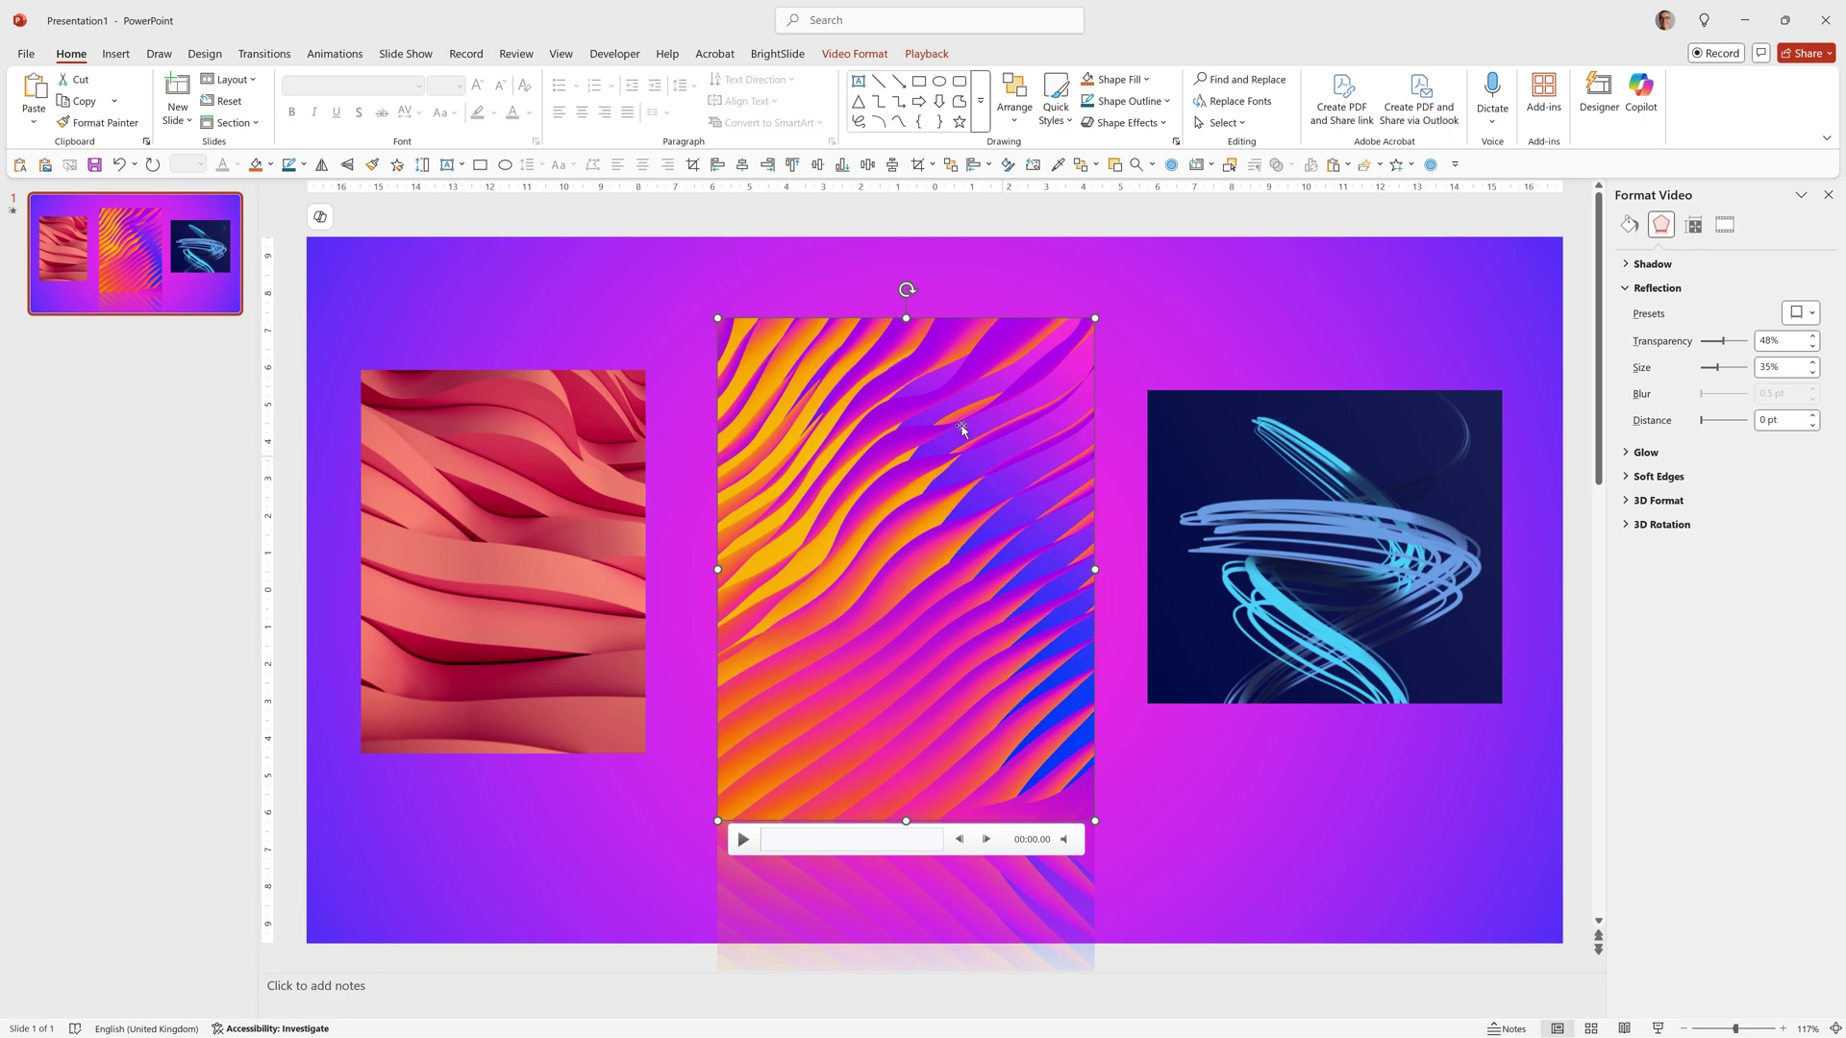
pyautogui.click(760, 227)
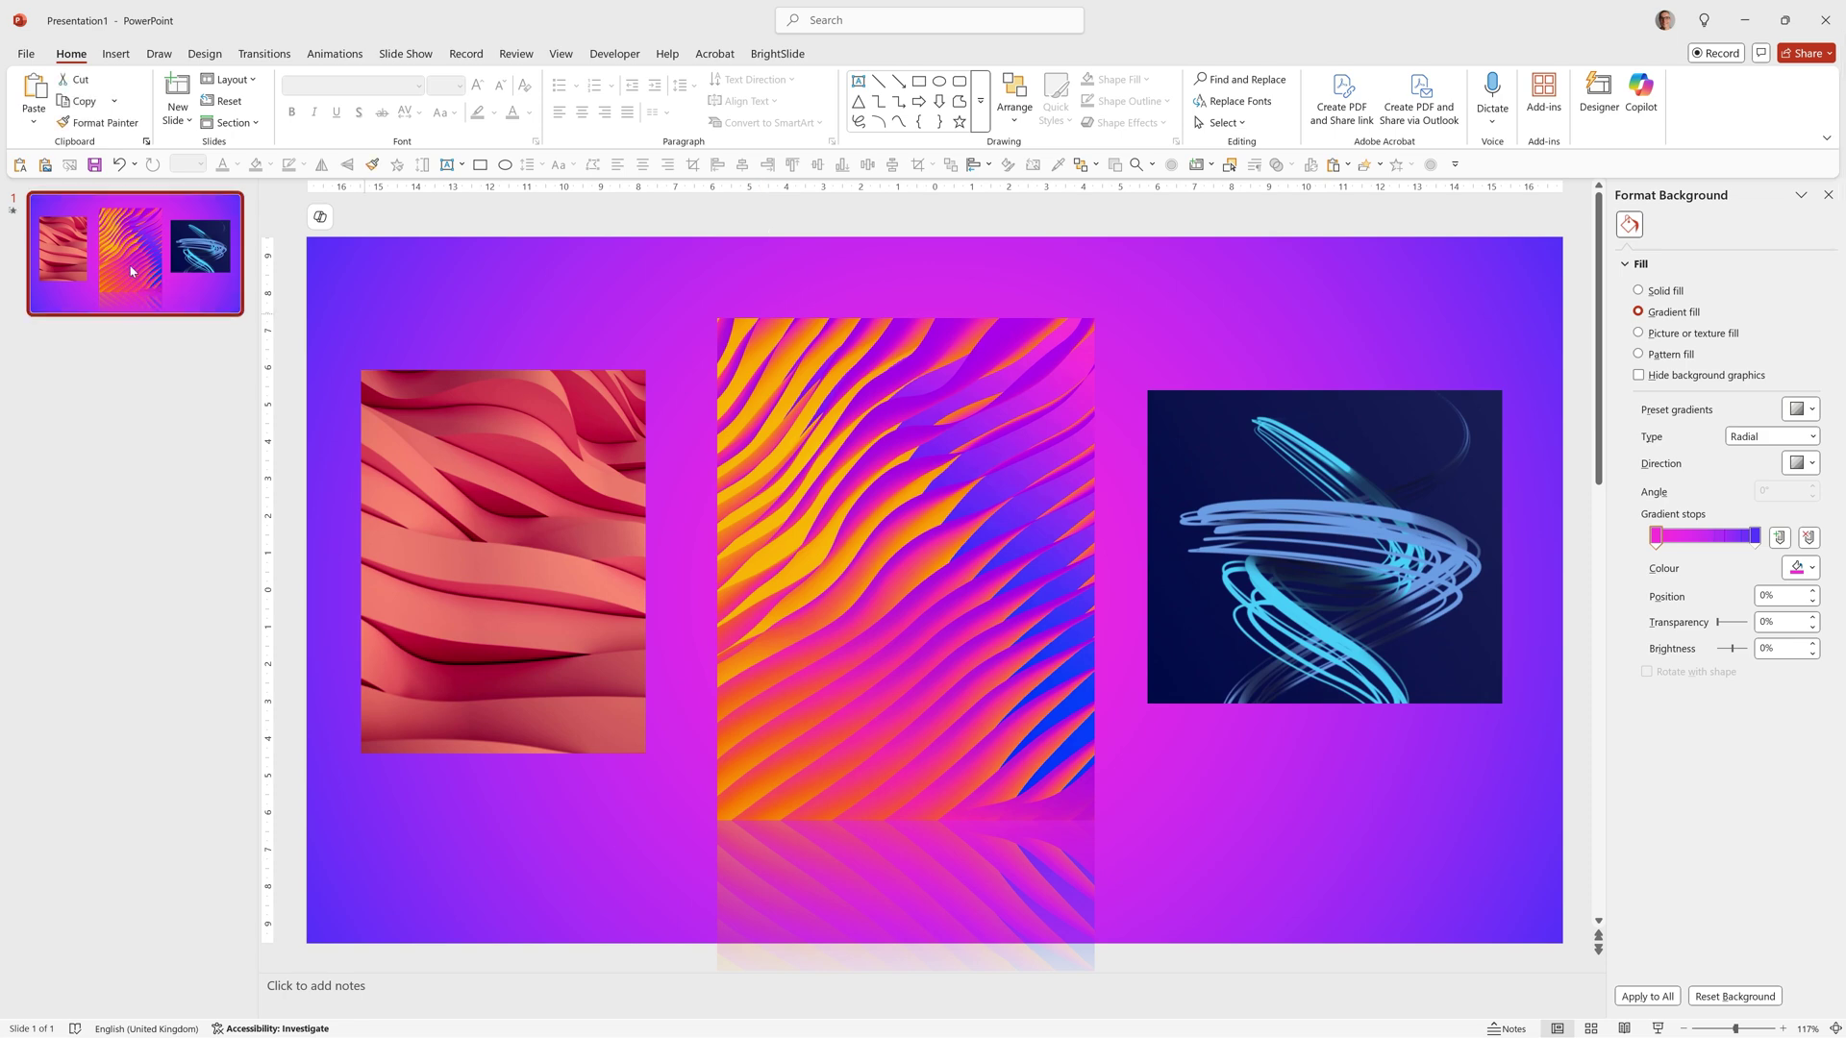
# - Duplicate the slide and give slide 2 a 1.25-second Morph transition
pyautogui.hotkey('ctrl', 'd')
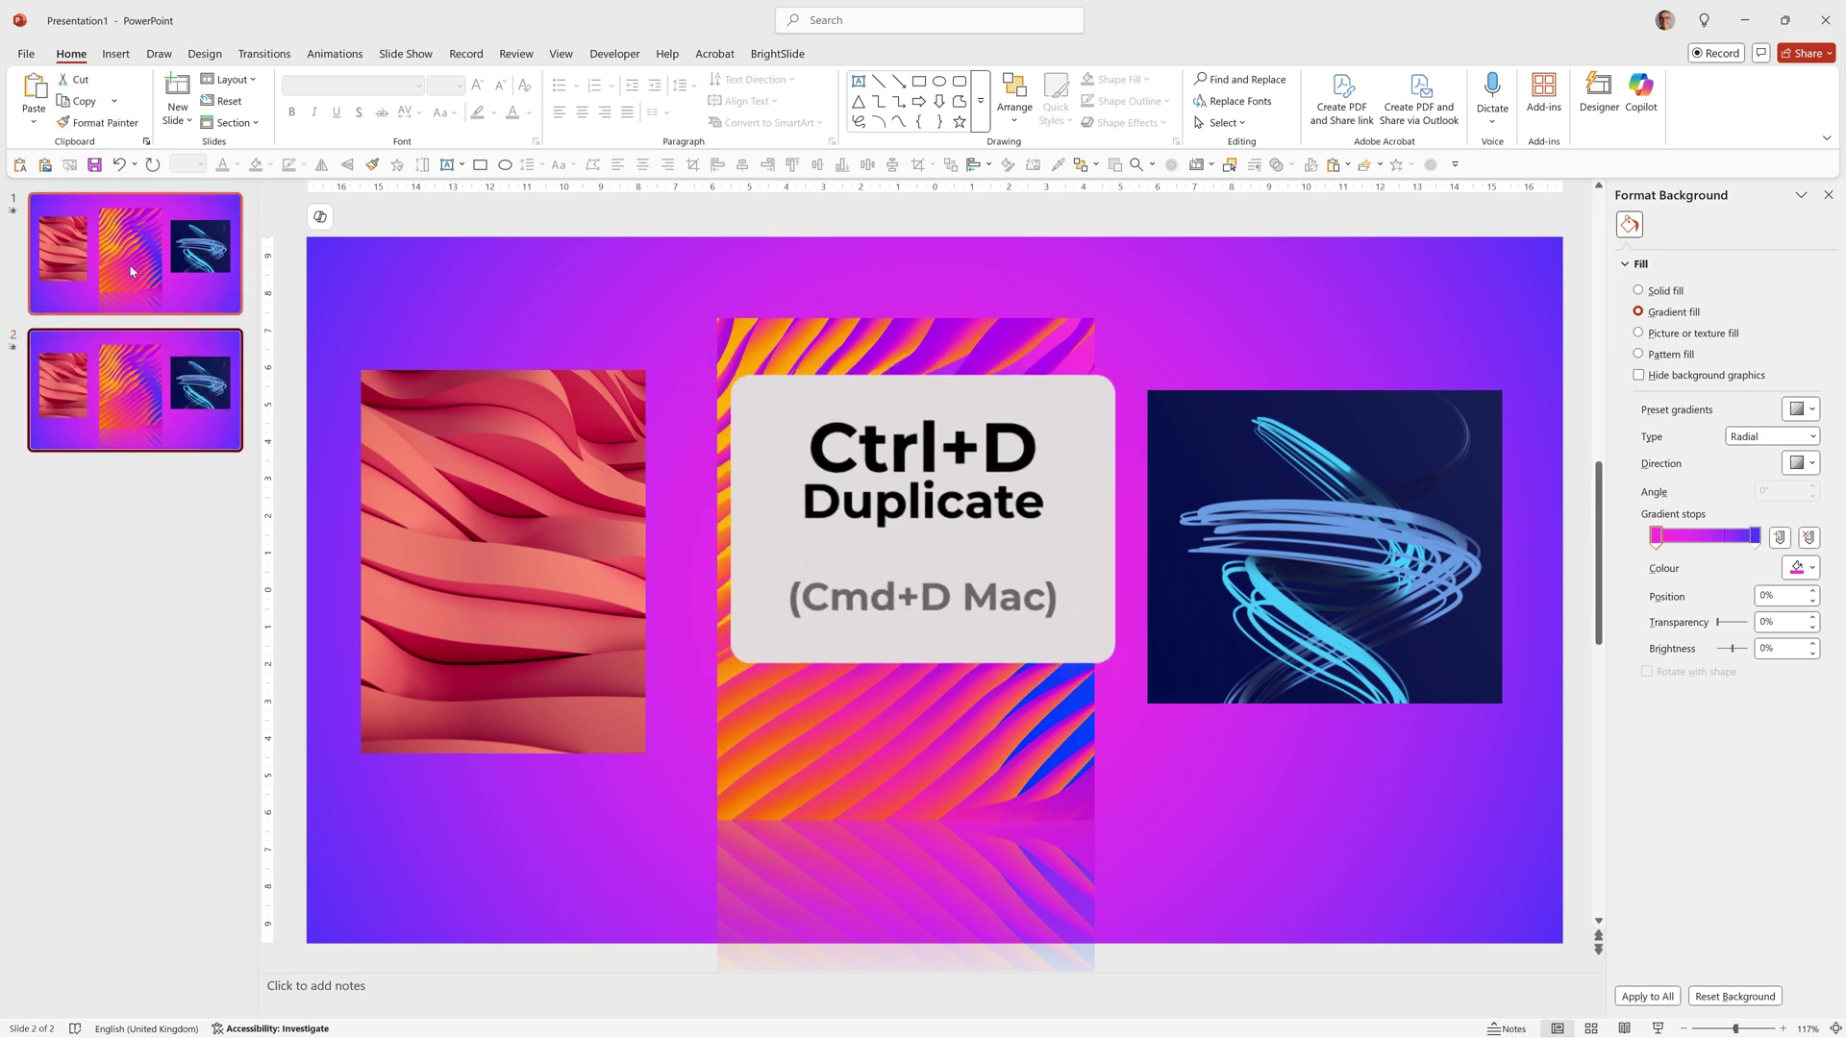
pyautogui.click(262, 59)
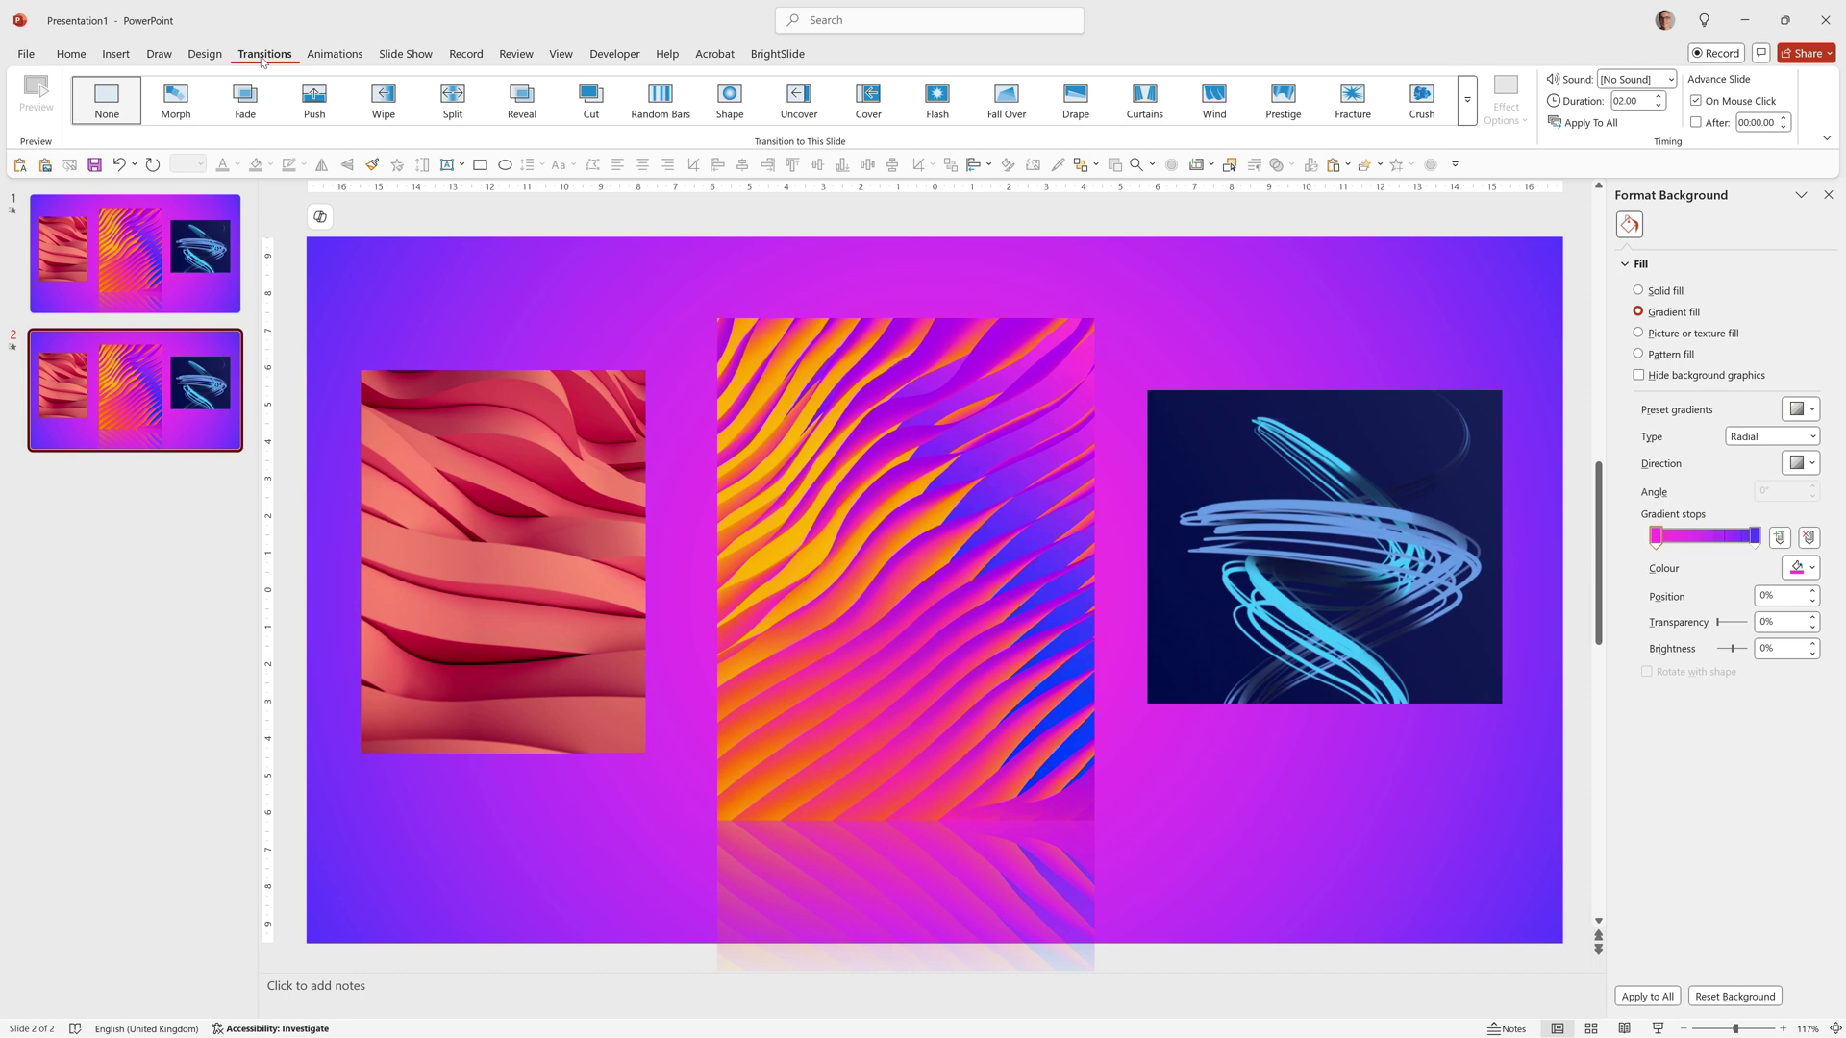
pyautogui.click(176, 99)
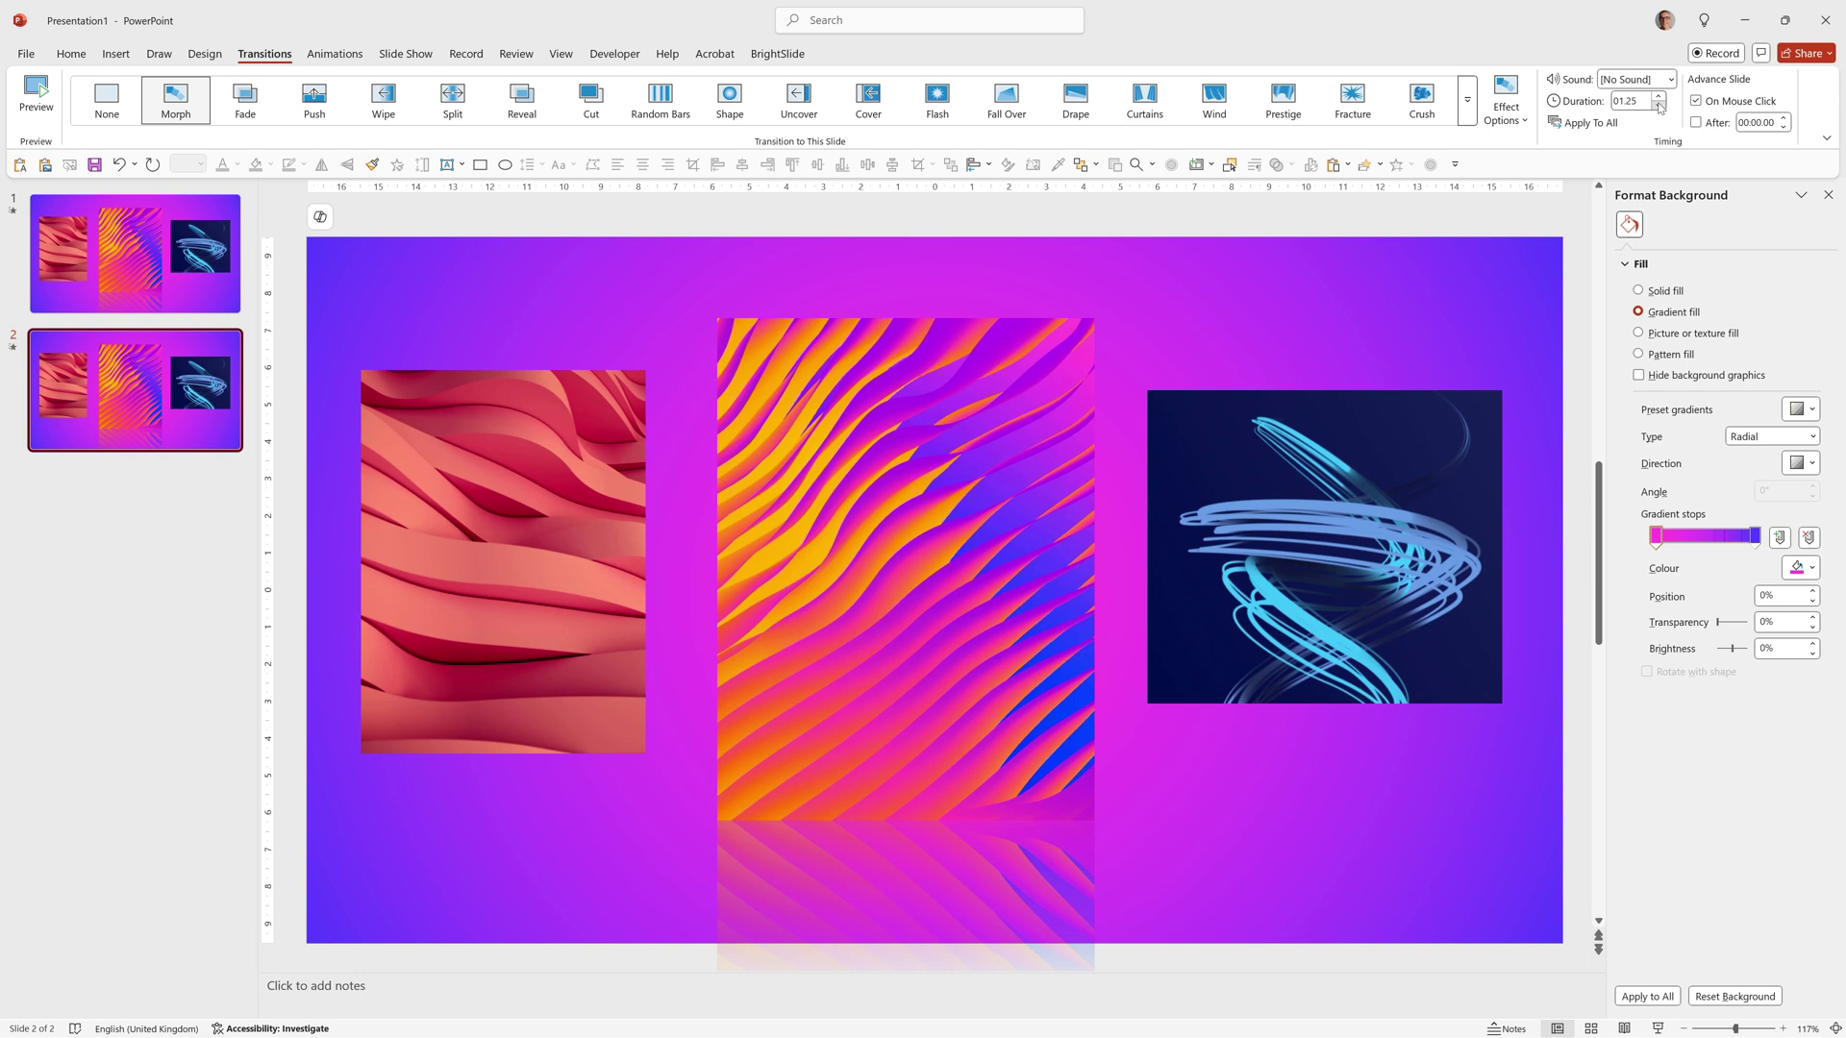
pyautogui.click(965, 368)
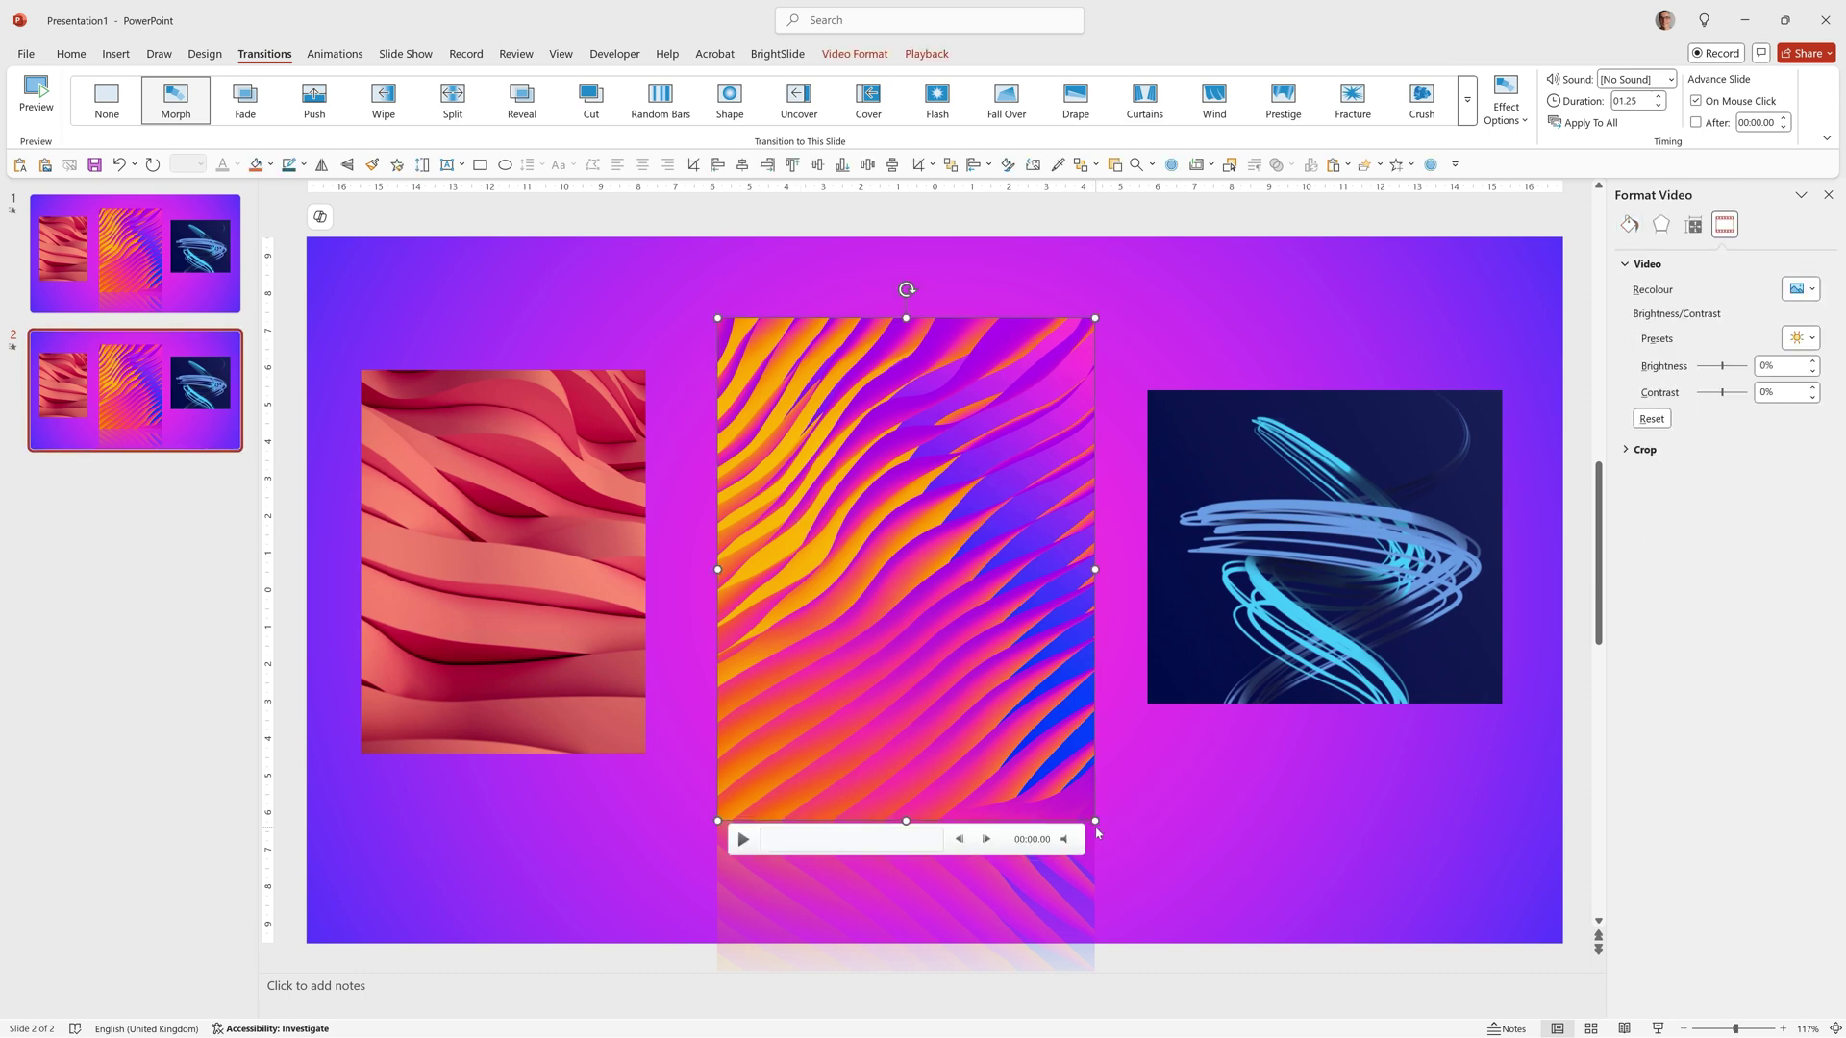
# - Shrink the striped video, move it left and set its reflection to No Reflection
pyautogui.moveTo(1093, 820); pyautogui.dragTo(1017, 719)
pyautogui.moveTo(910, 573); pyautogui.dragTo(568, 560)
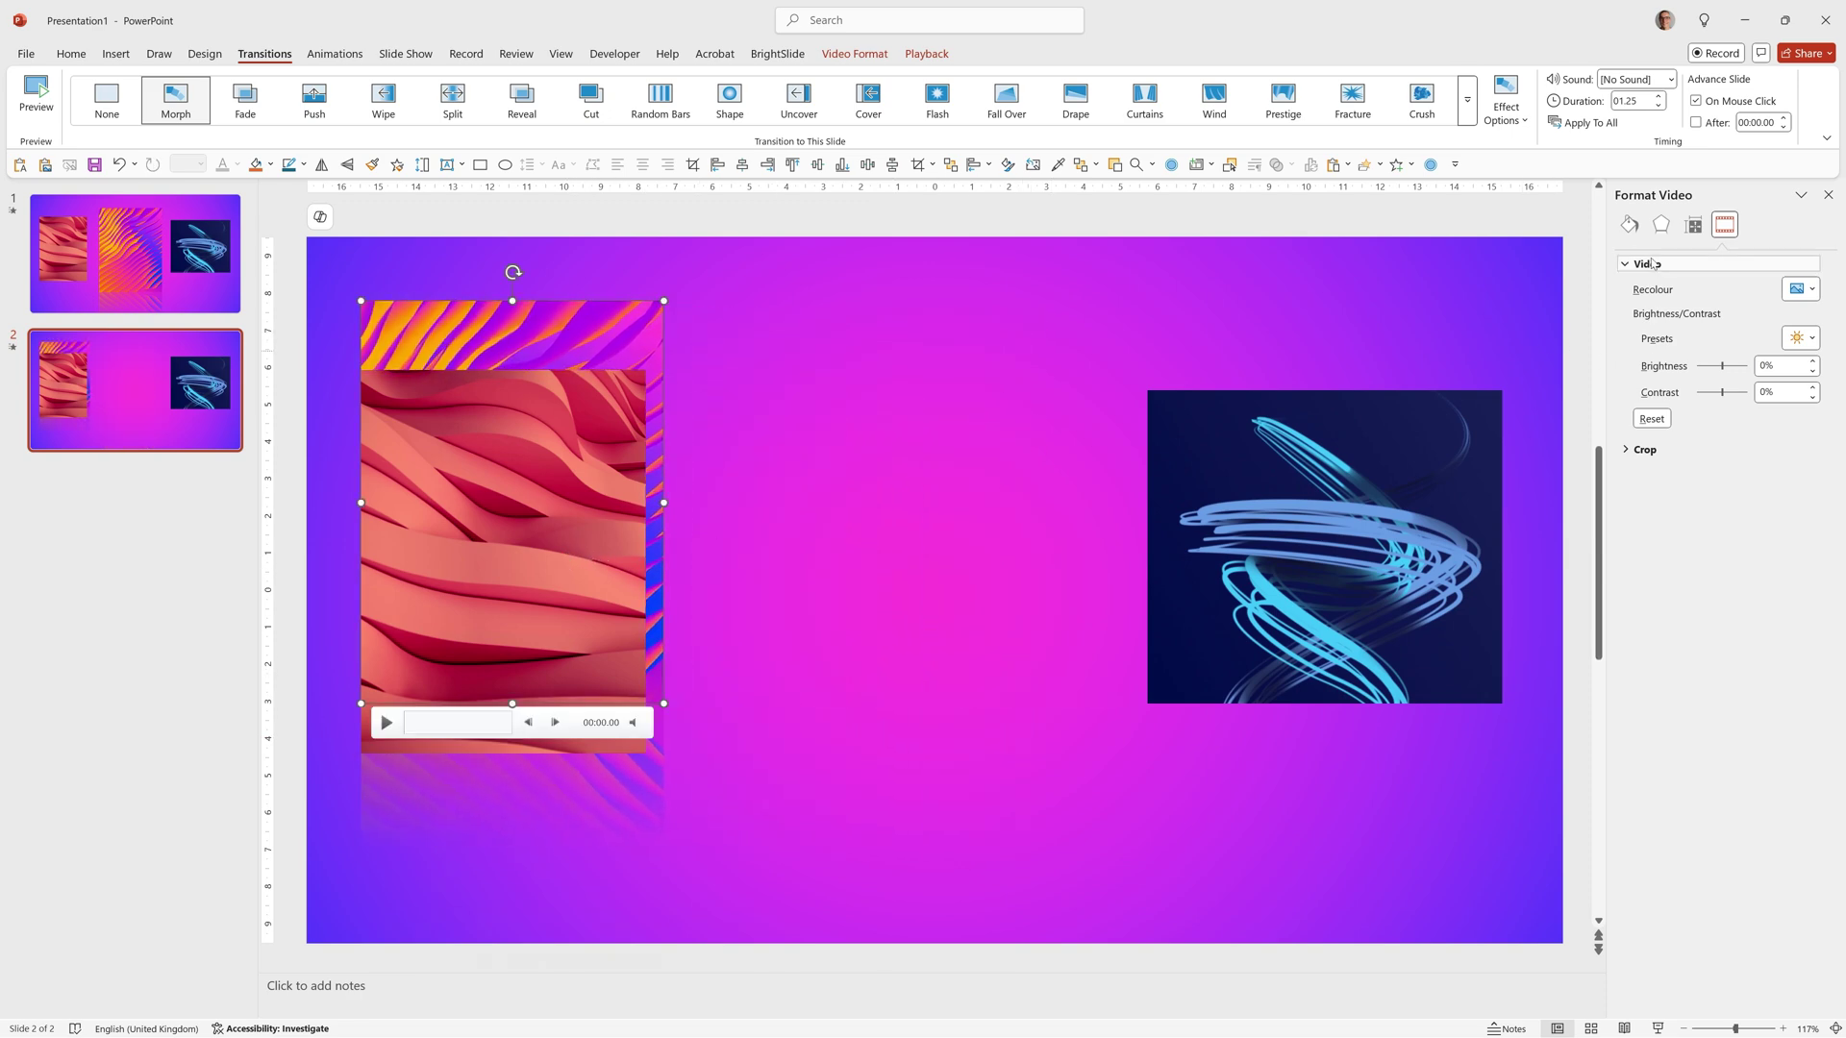
pyautogui.click(1662, 225)
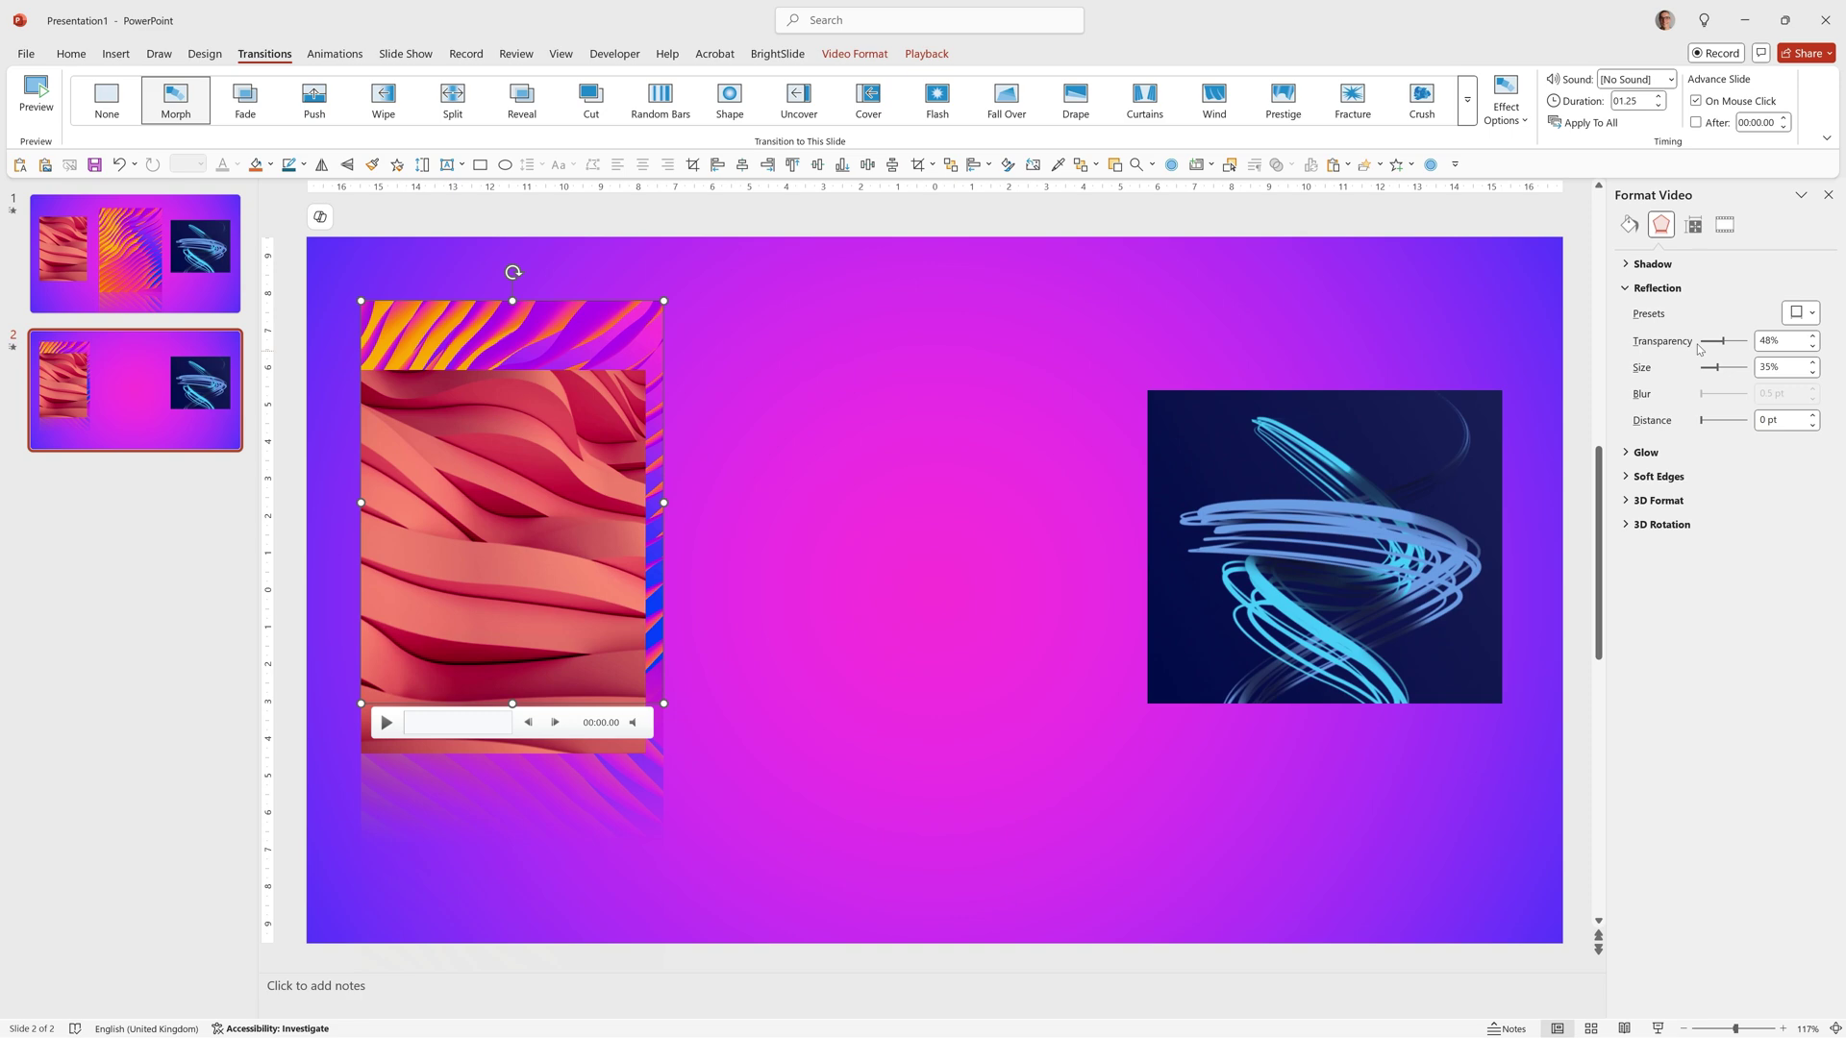
pyautogui.click(1809, 314)
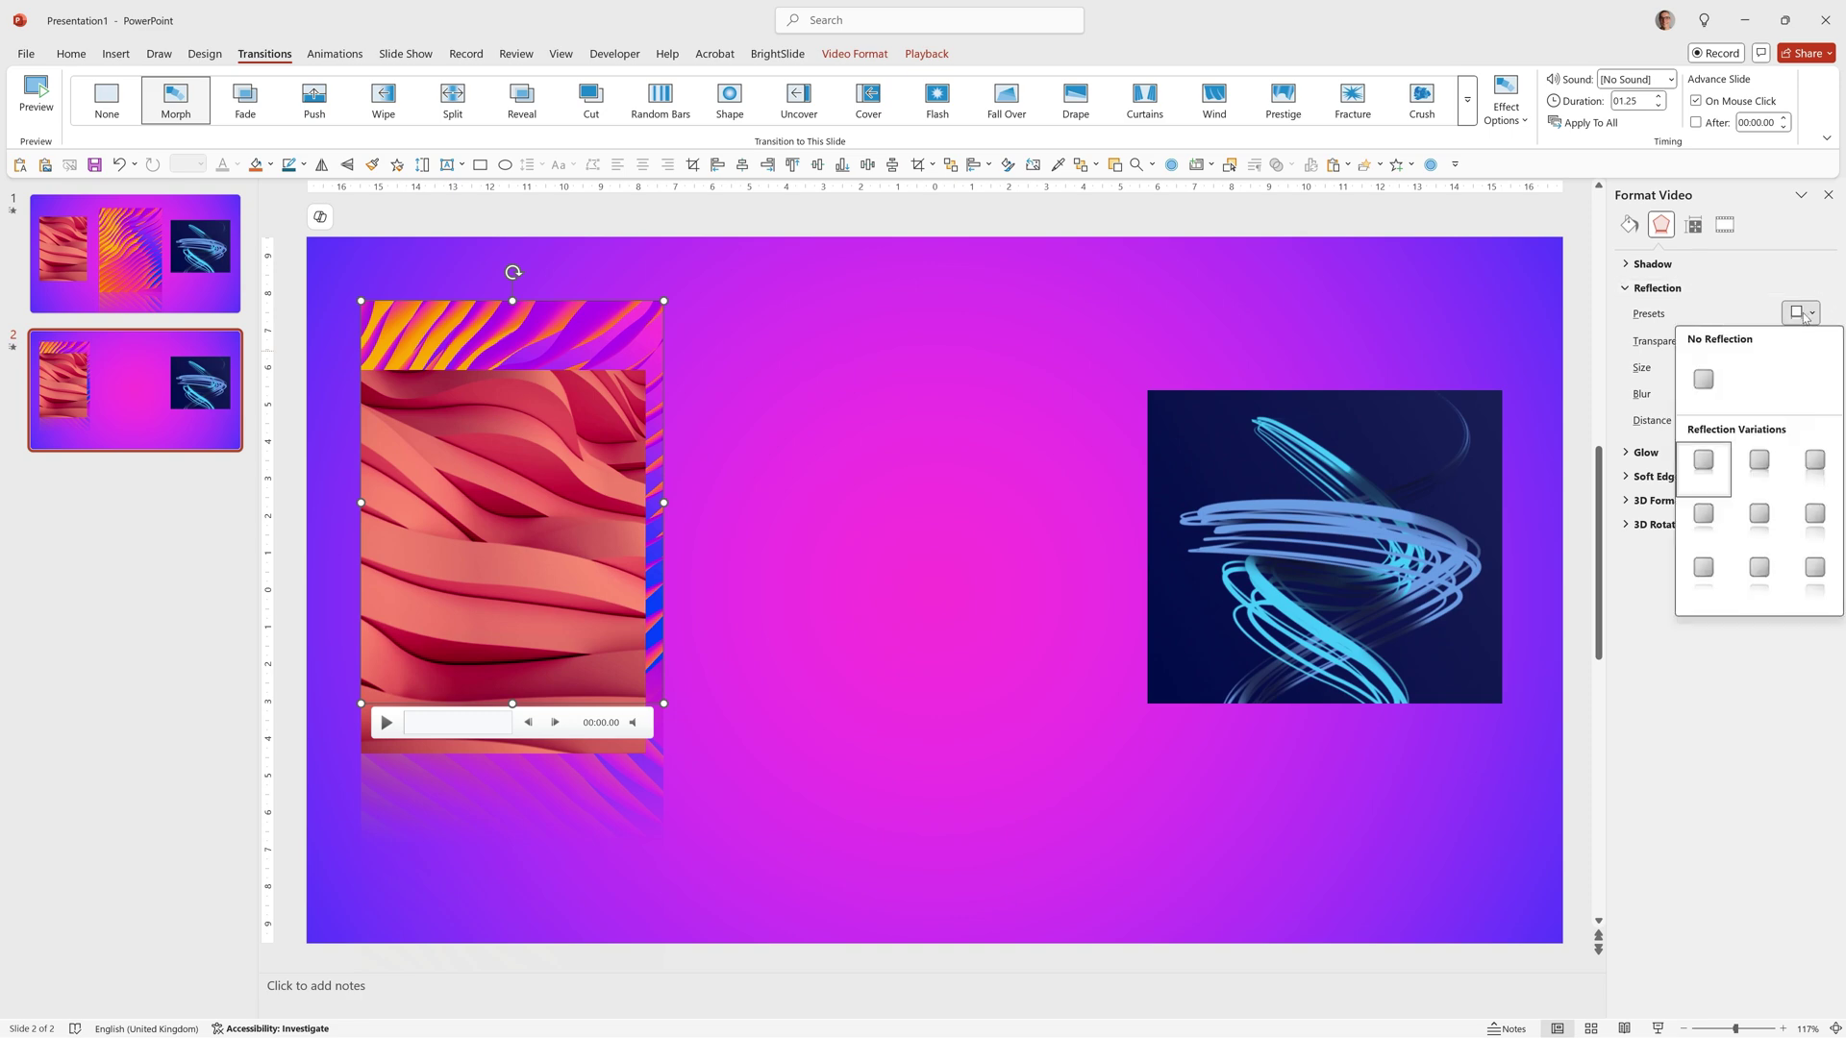
pyautogui.click(1703, 380)
# - Move the pink wave video to the slide centre and enlarge it
pyautogui.moveTo(541, 459); pyautogui.dragTo(926, 539)
pyautogui.moveTo(1031, 378); pyautogui.dragTo(1109, 260)
pyautogui.moveTo(1003, 337); pyautogui.dragTo(985, 425)
pyautogui.click(1798, 312)
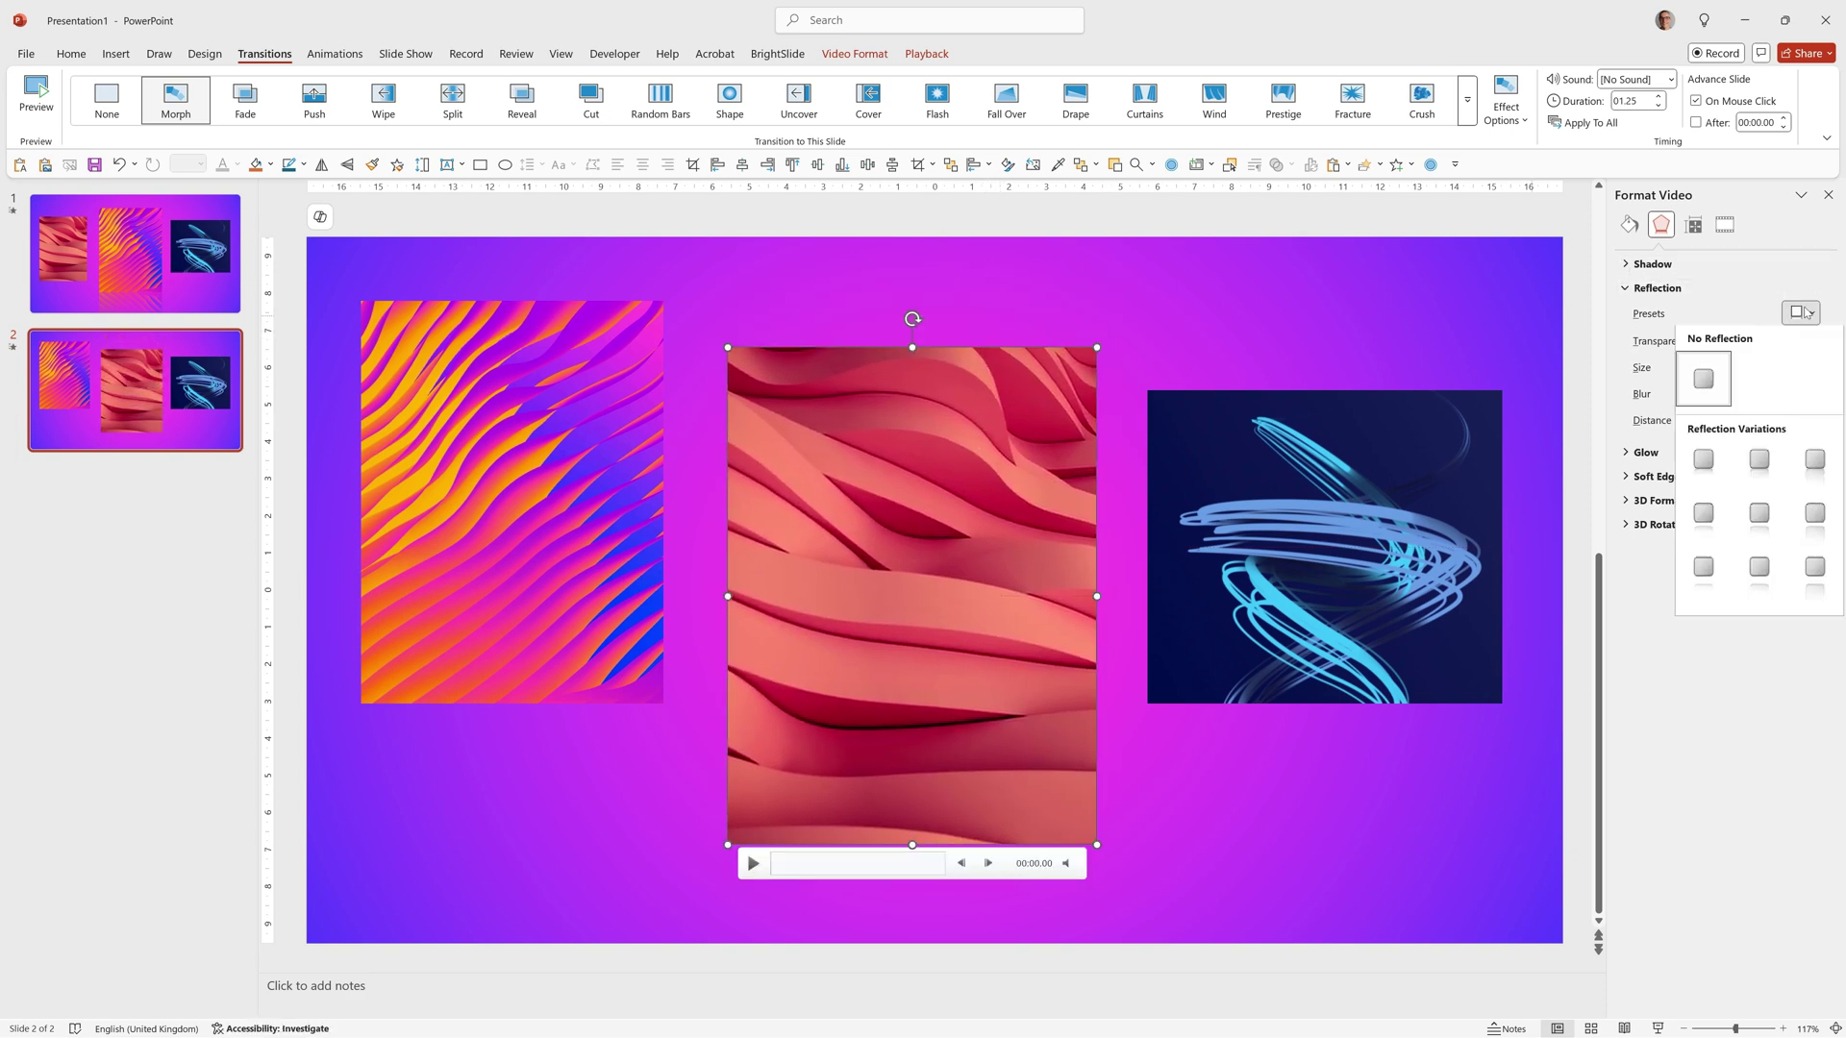
# - Apply the Tight Reflection: Touching preset to the pink centre video, then select the left striped video
pyautogui.click(1698, 472)
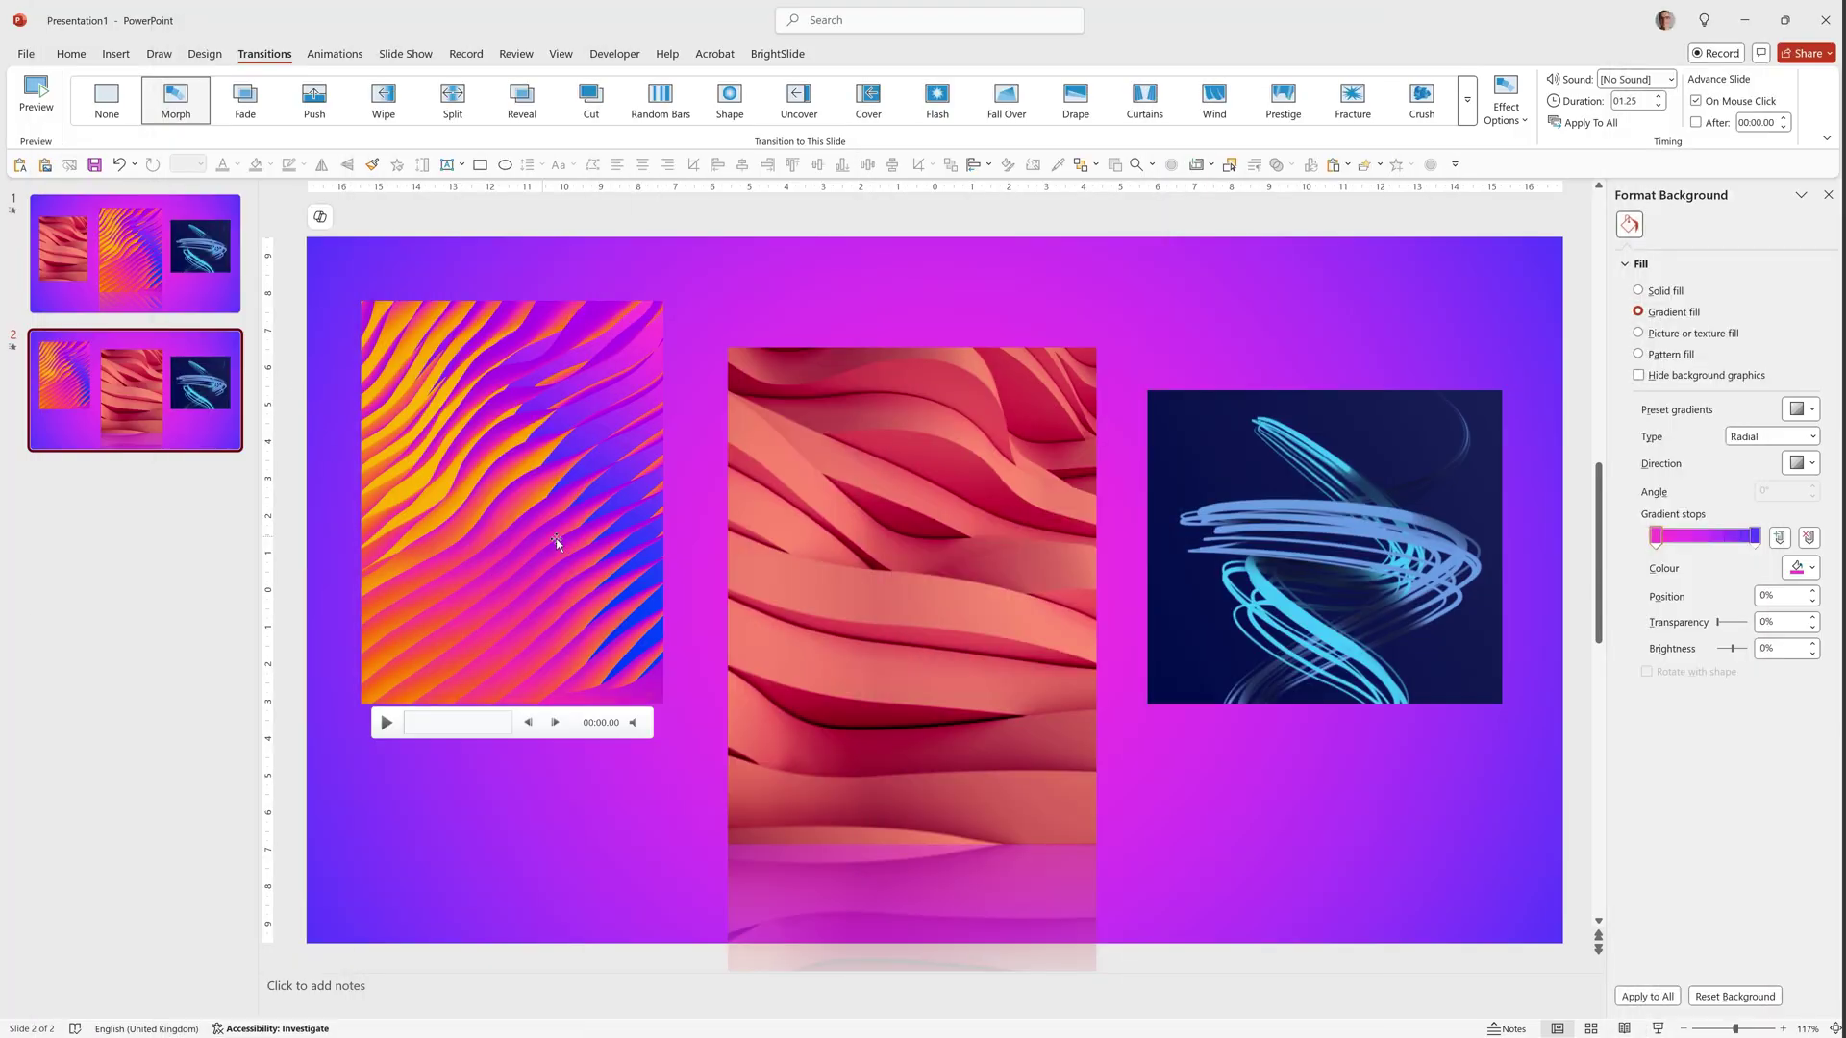
pyautogui.click(556, 538)
pyautogui.rightClick(556, 539)
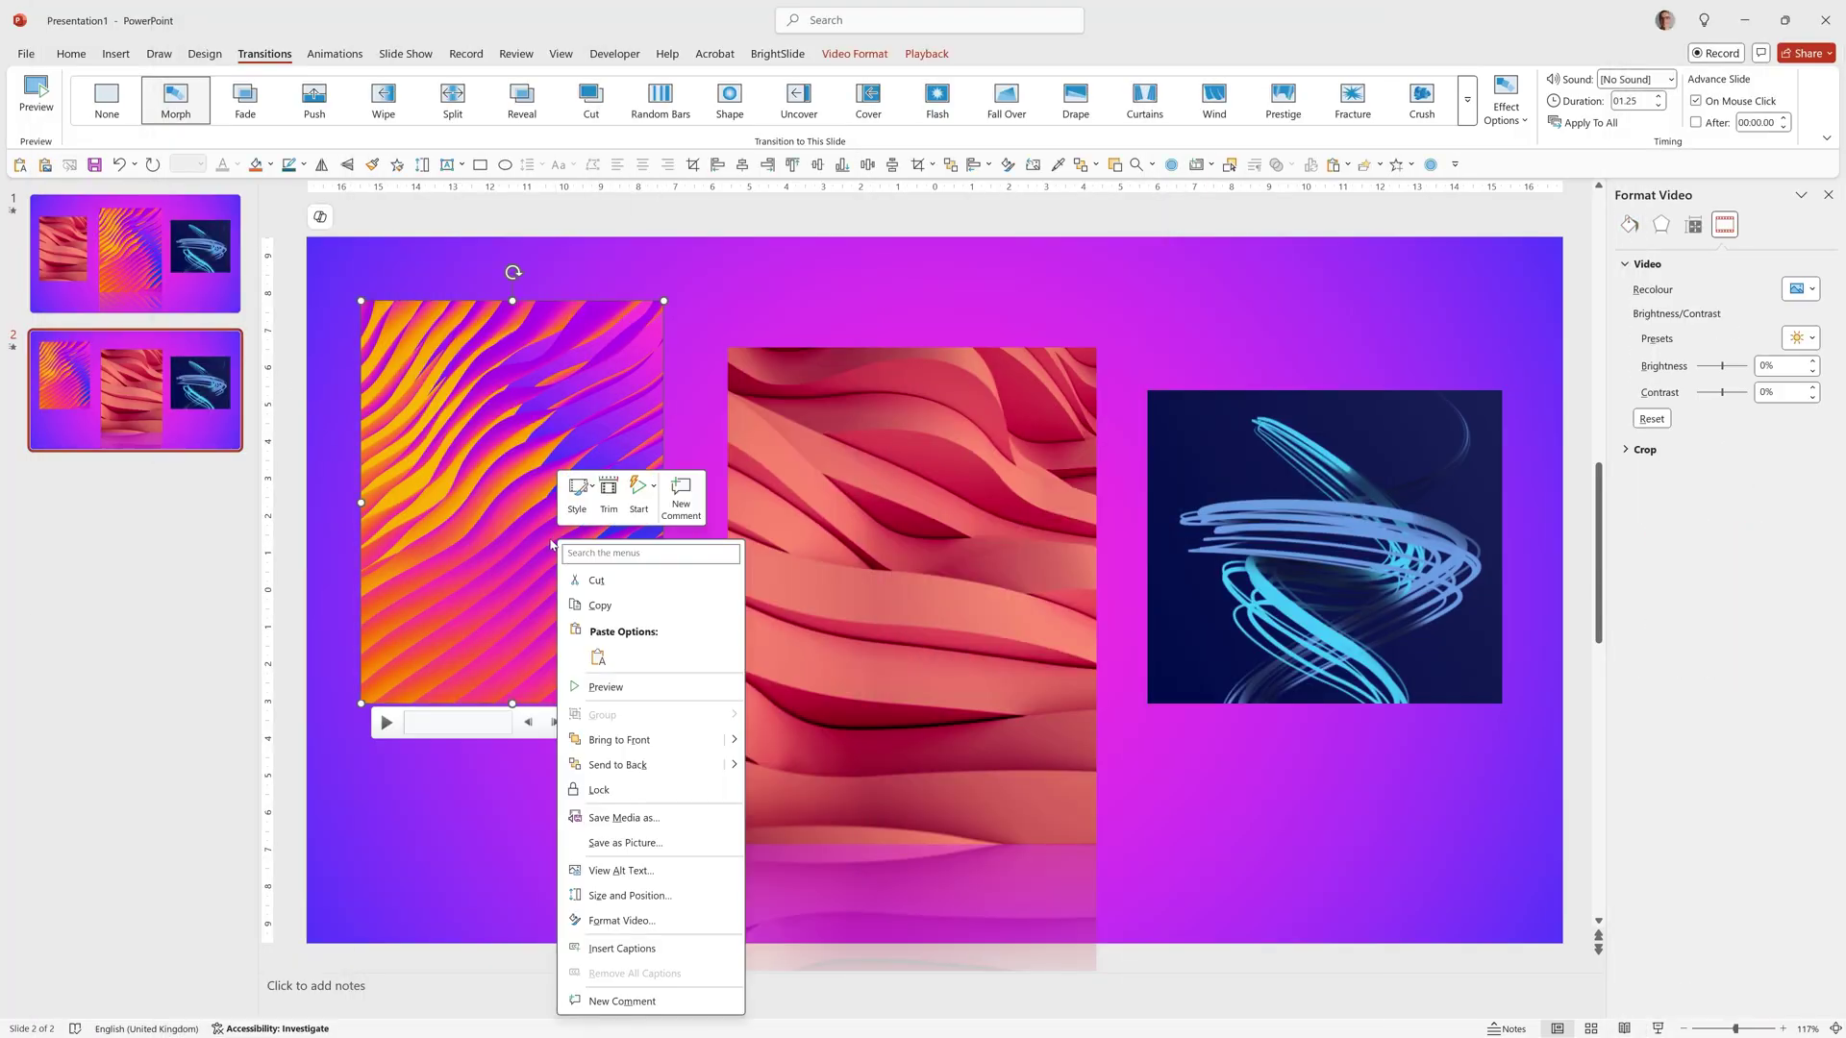
pyautogui.click(660, 921)
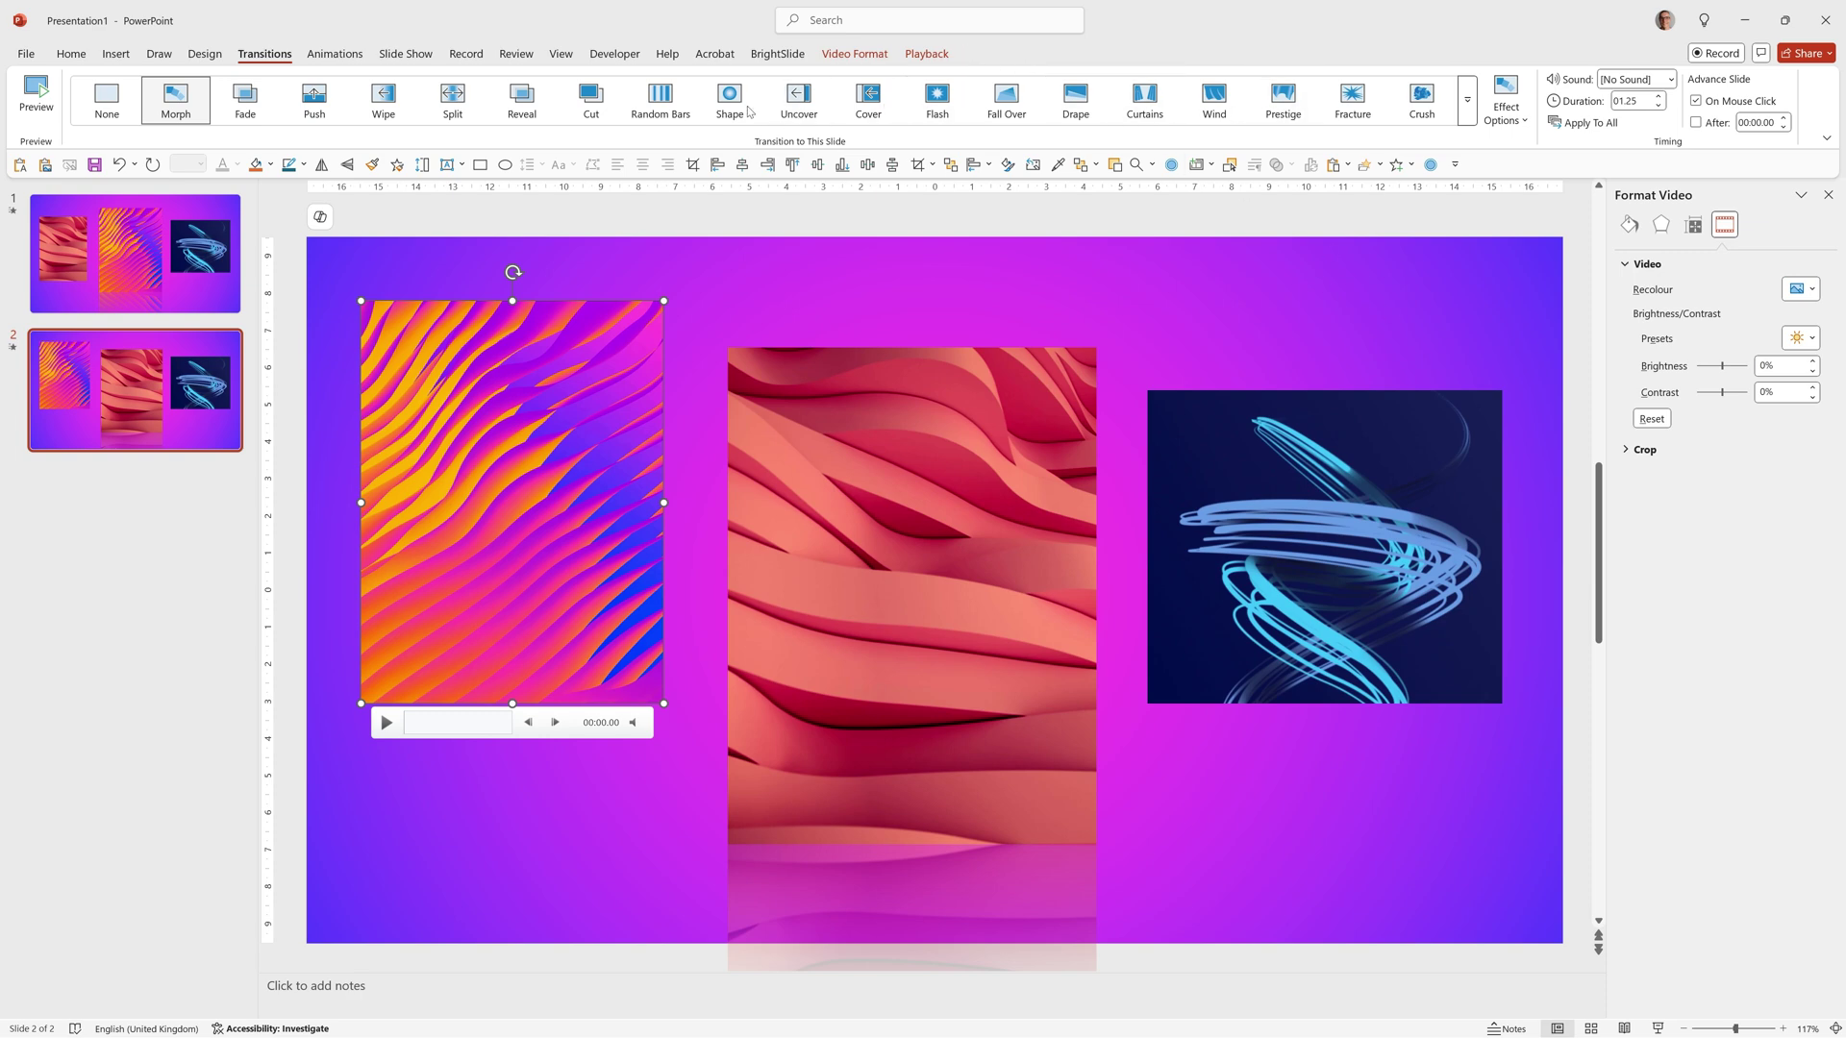
# - Give the left video a Transparency emphasis that starts With Previous
pyautogui.click(335, 55)
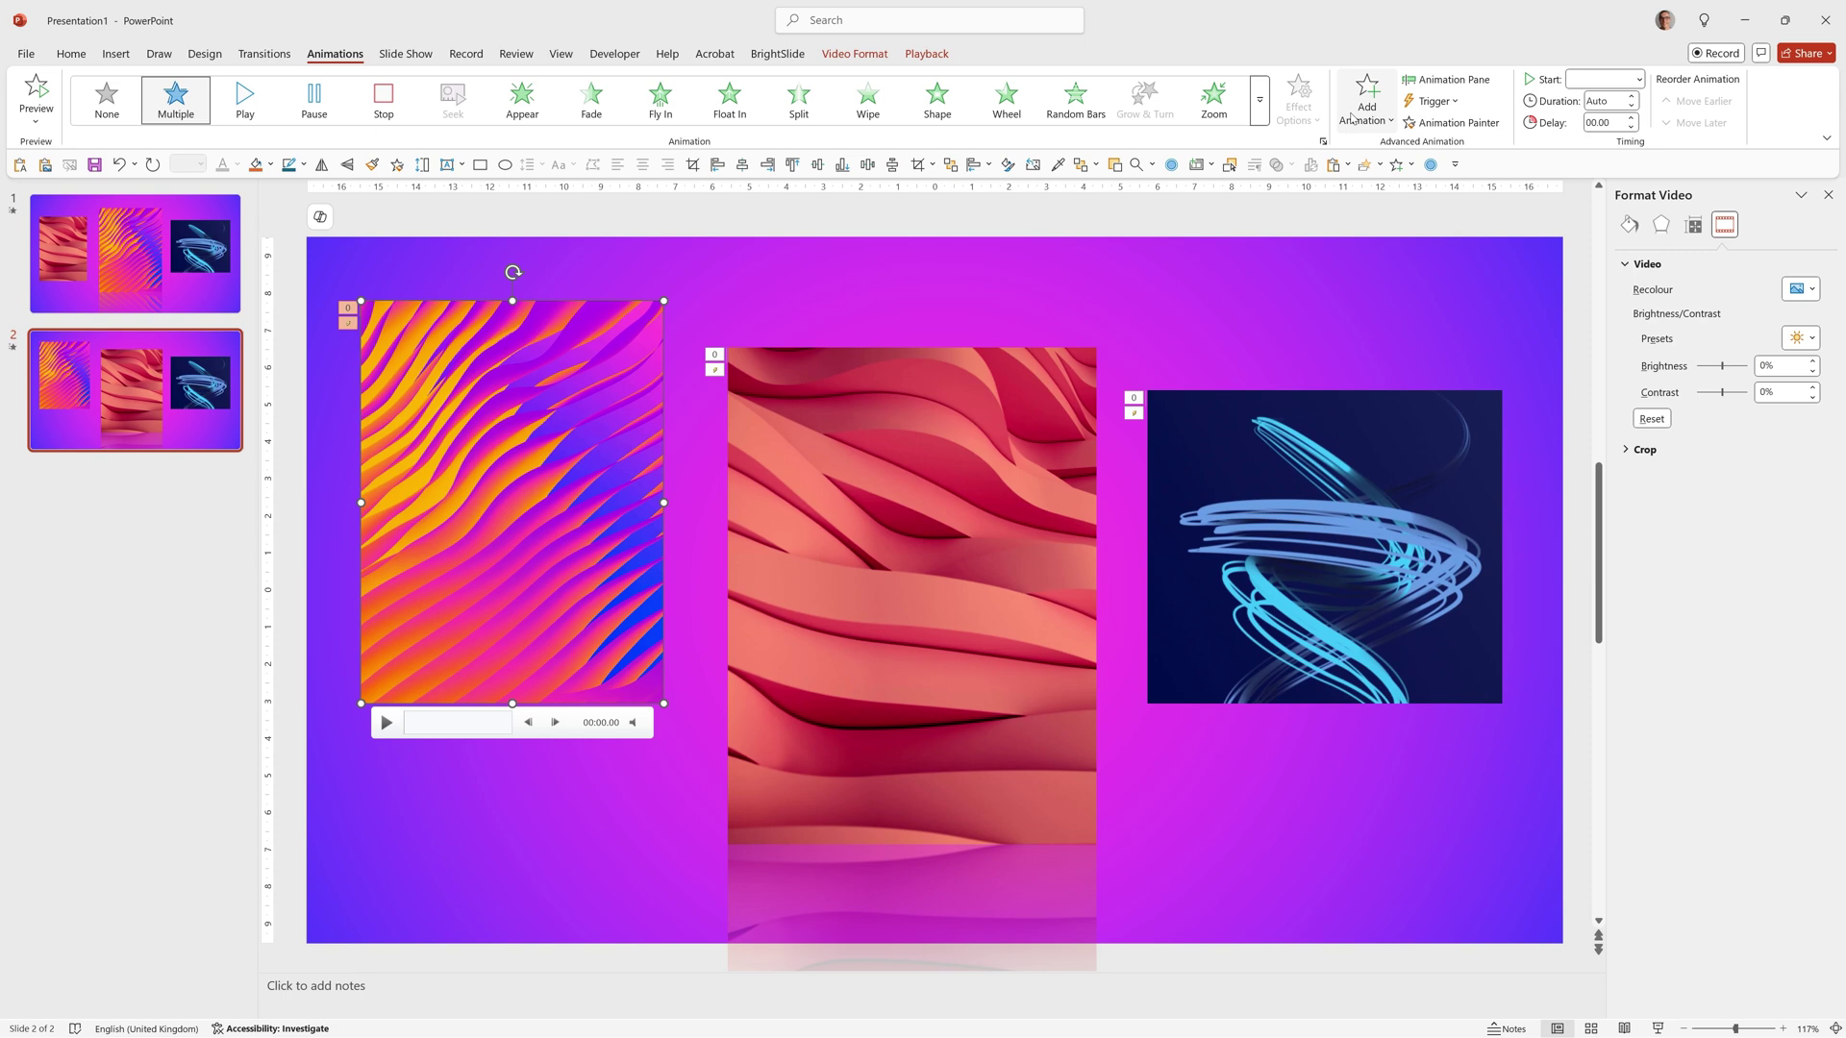
pyautogui.click(1356, 108)
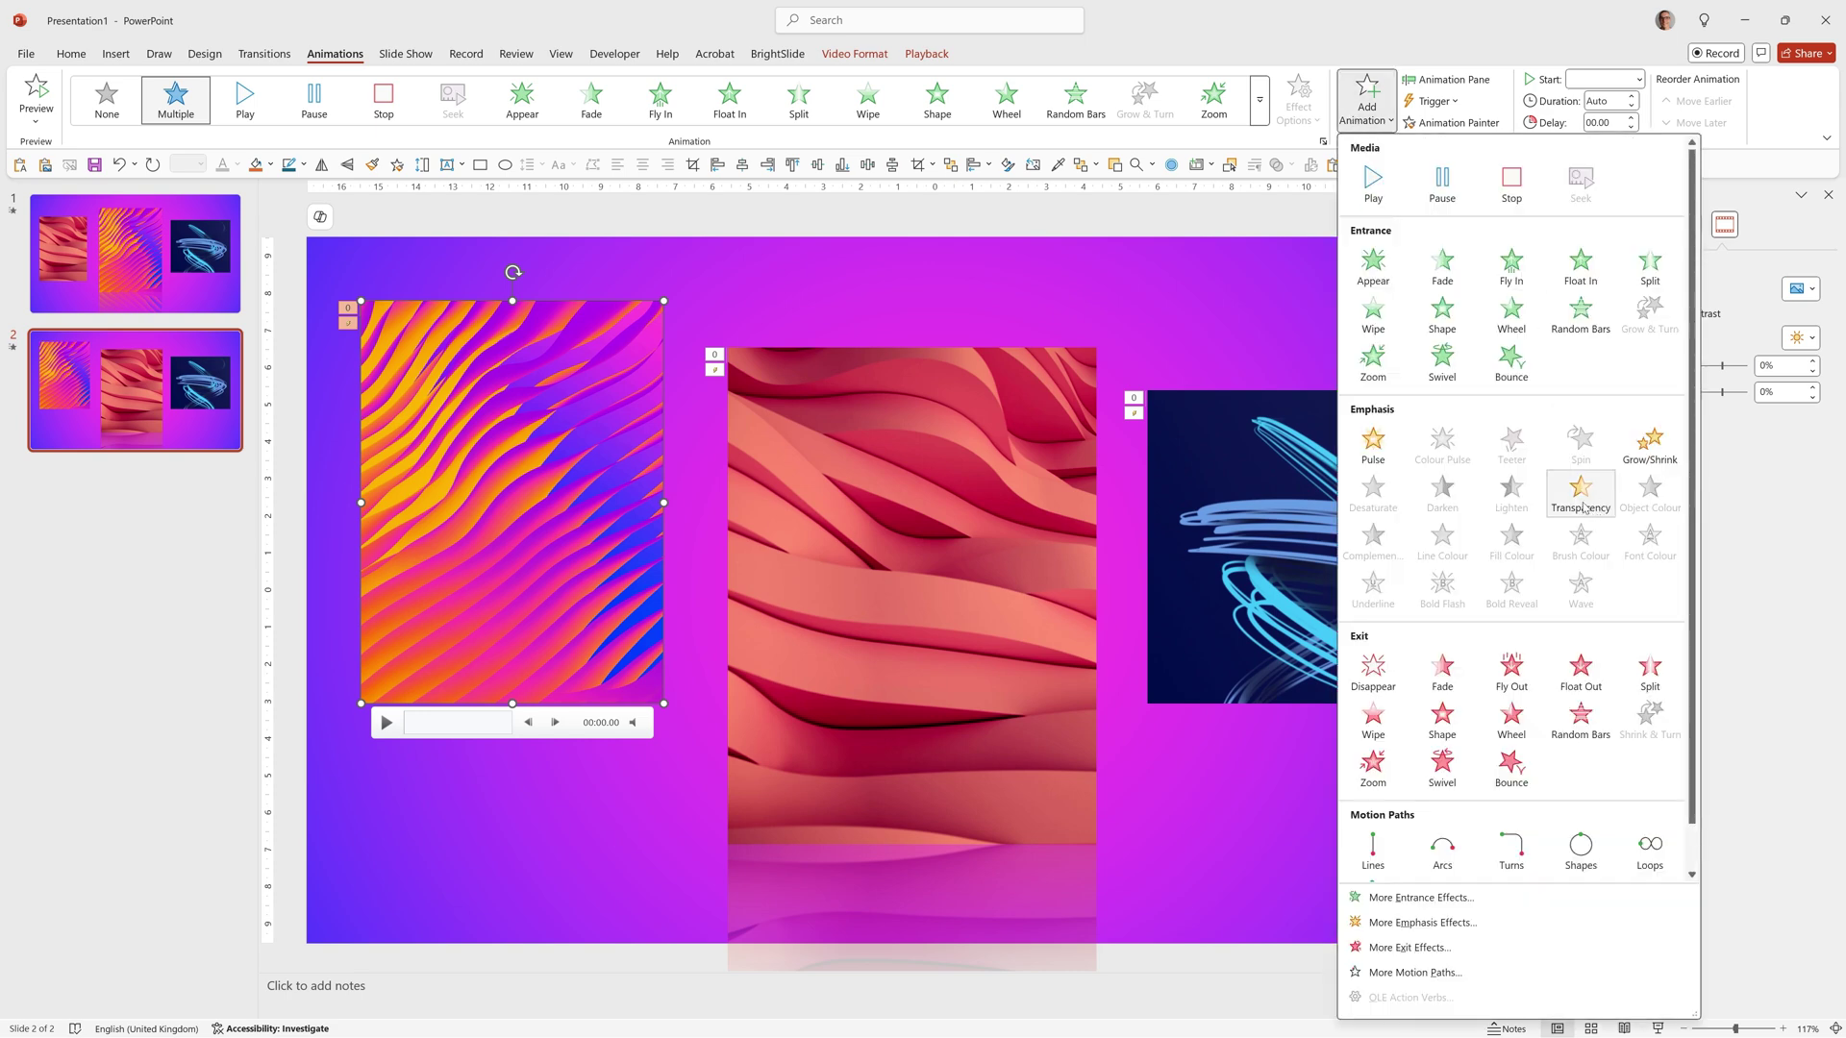
pyautogui.click(1582, 500)
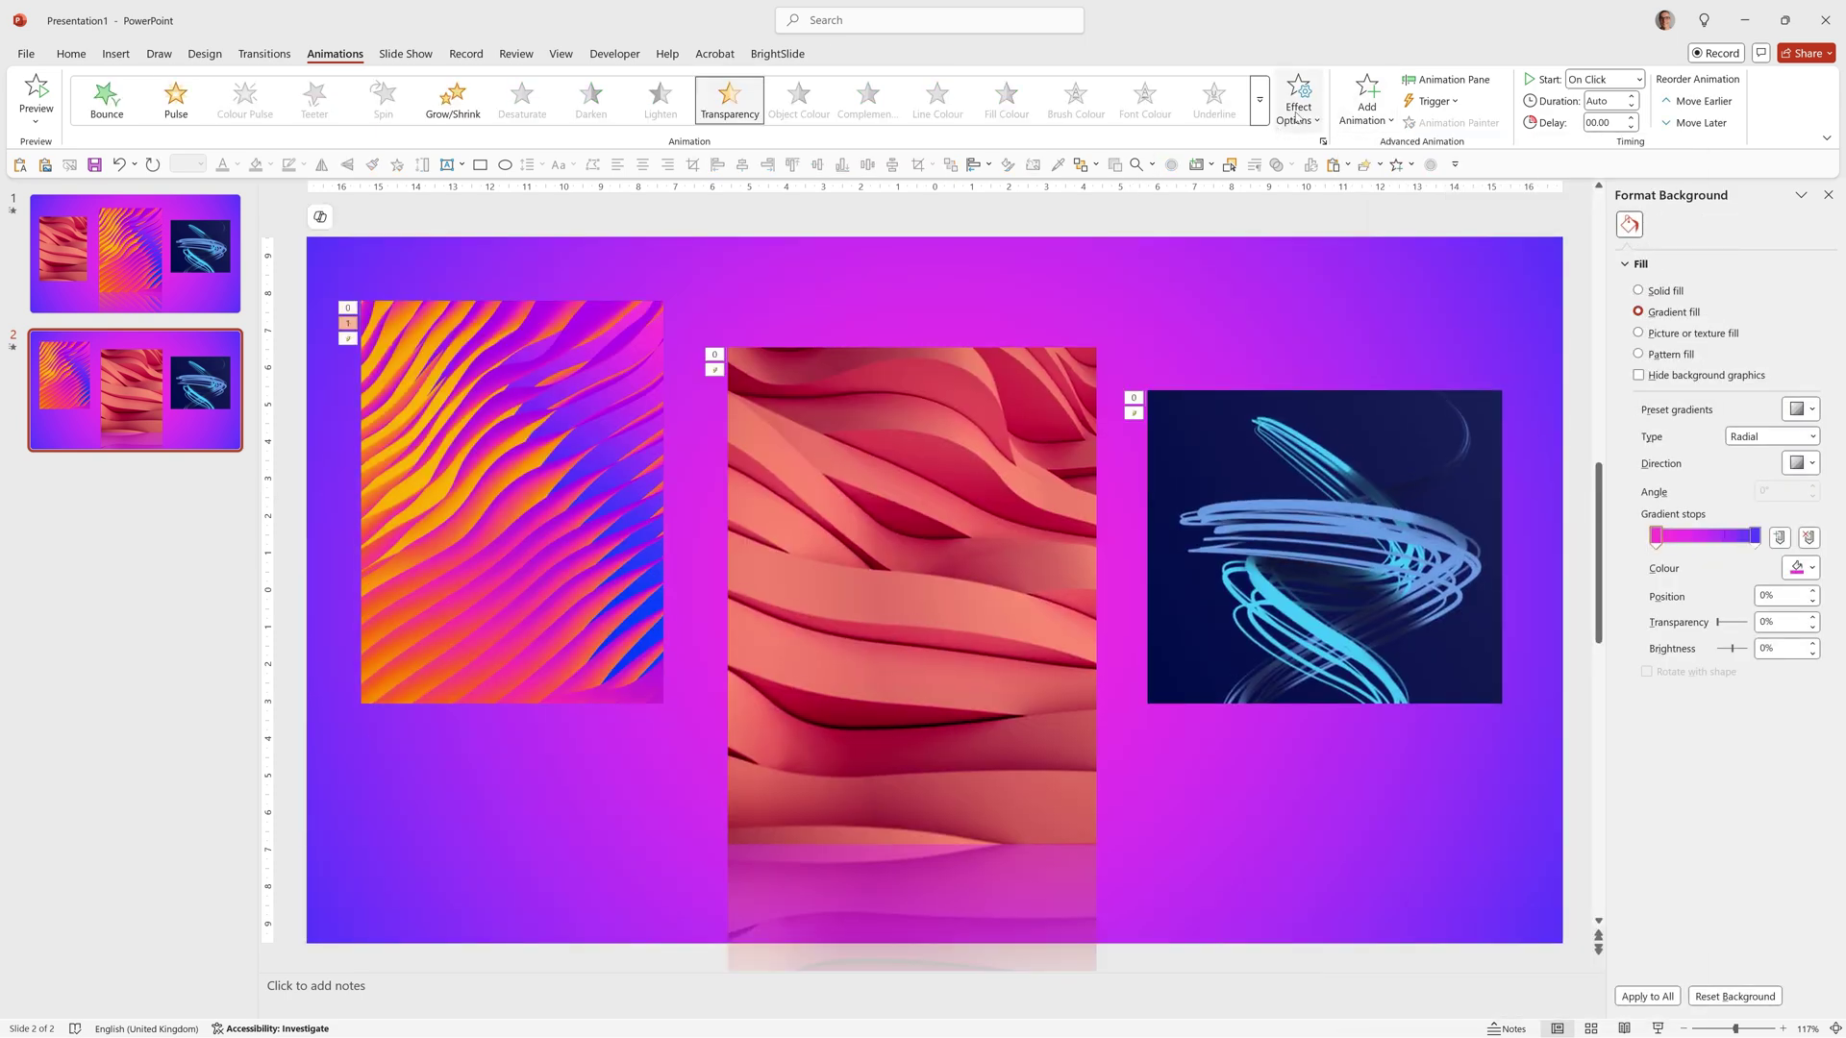
pyautogui.click(1297, 113)
pyautogui.click(1326, 259)
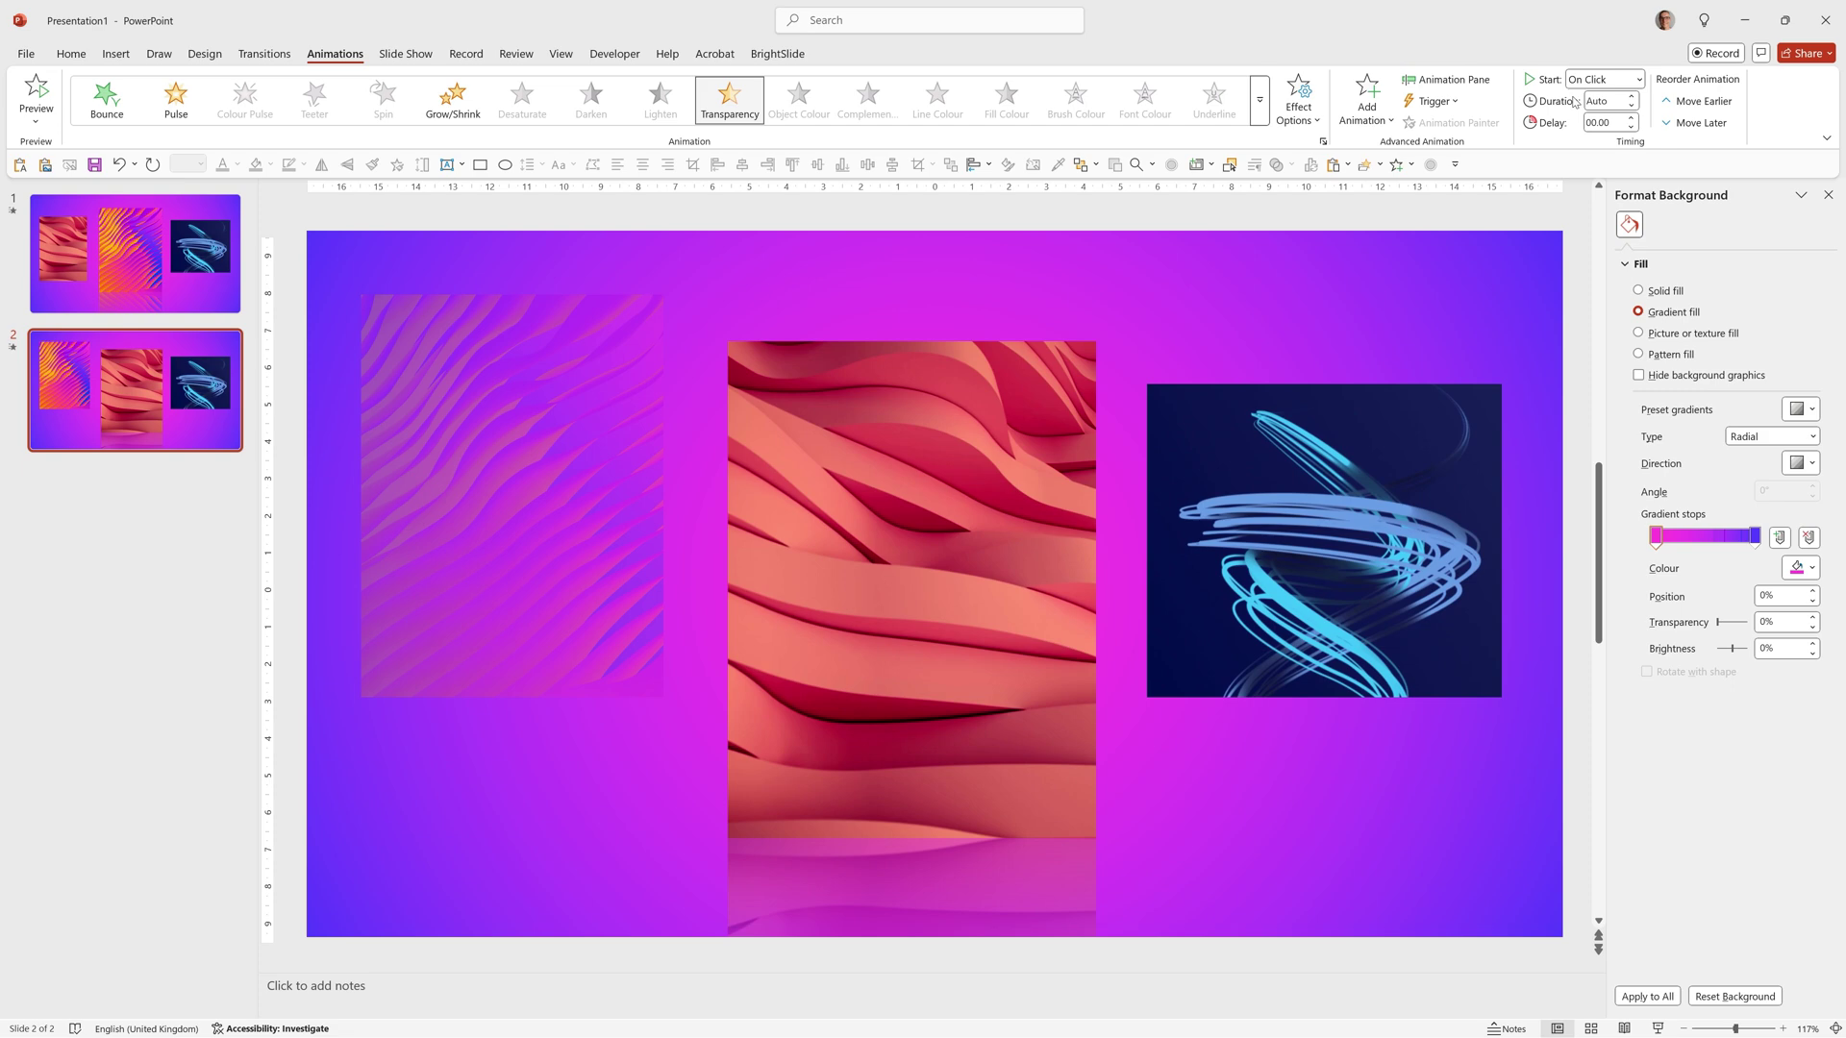
pyautogui.click(1588, 81)
pyautogui.click(1603, 126)
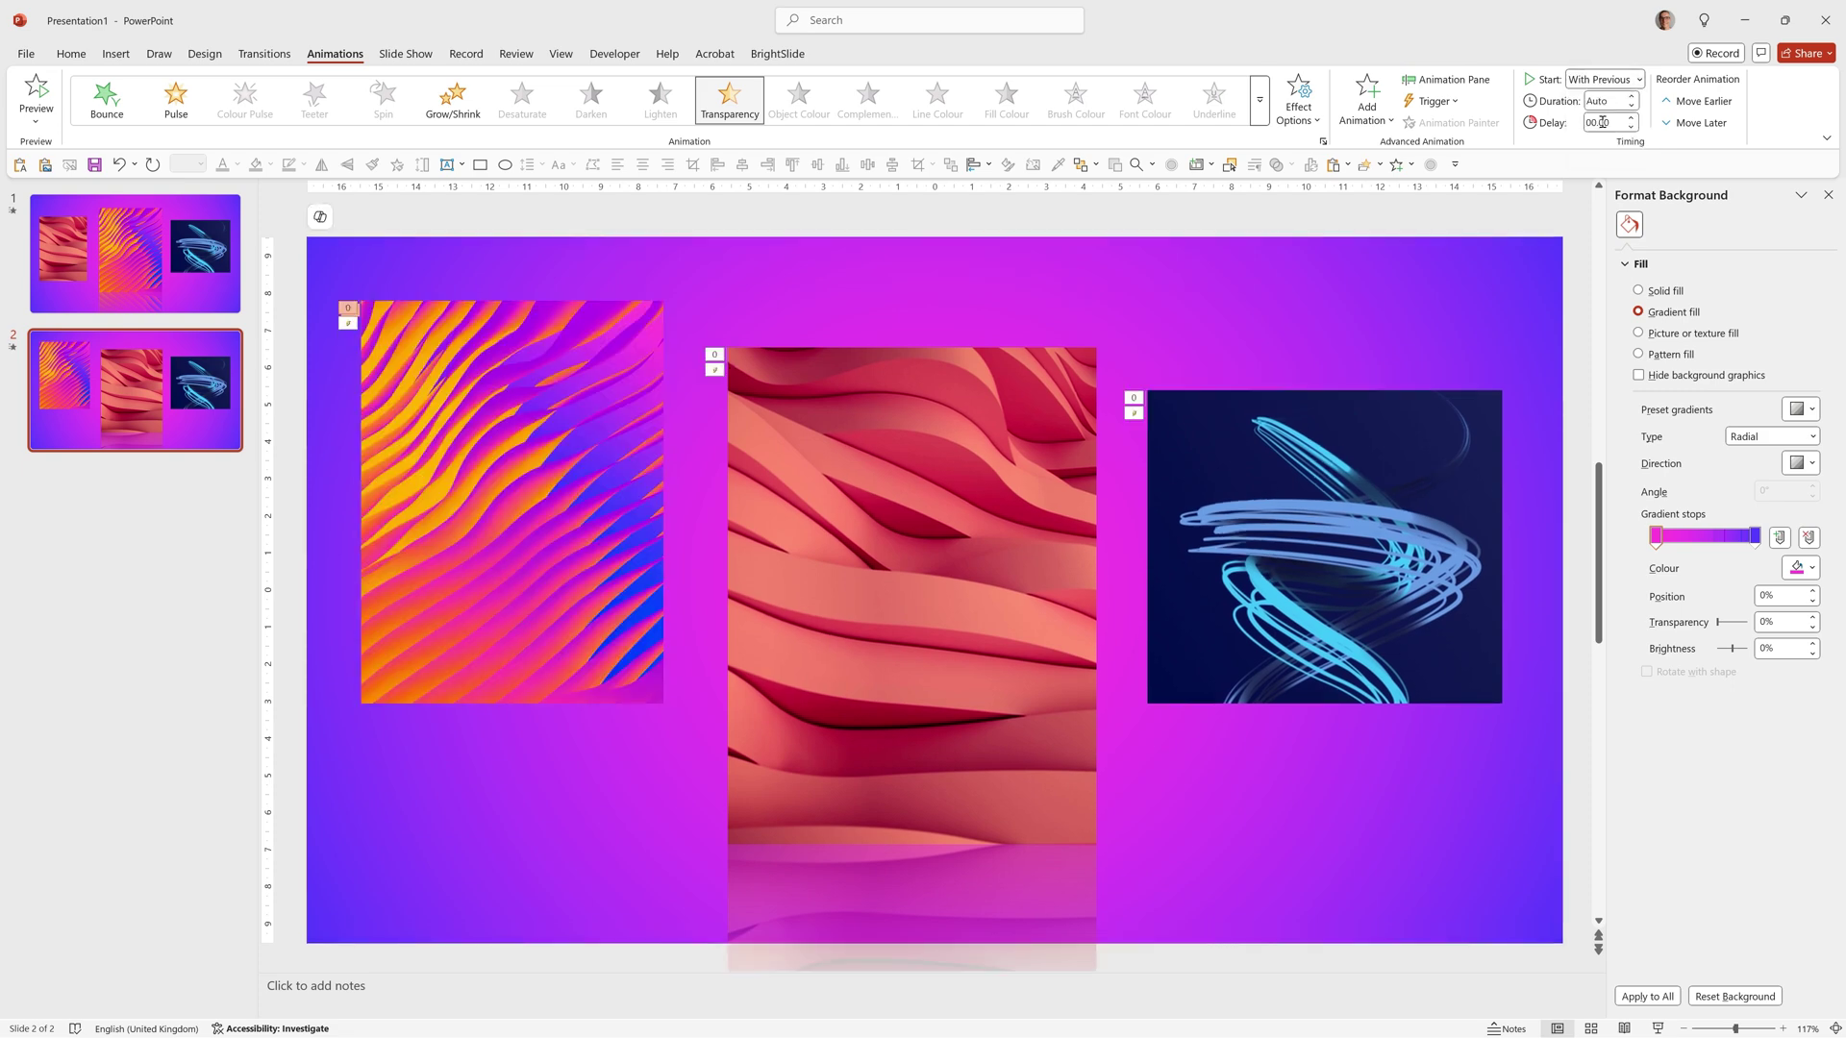
# - Add a Transparency emphasis starting With Previous to the right spiral video
pyautogui.click(1362, 466)
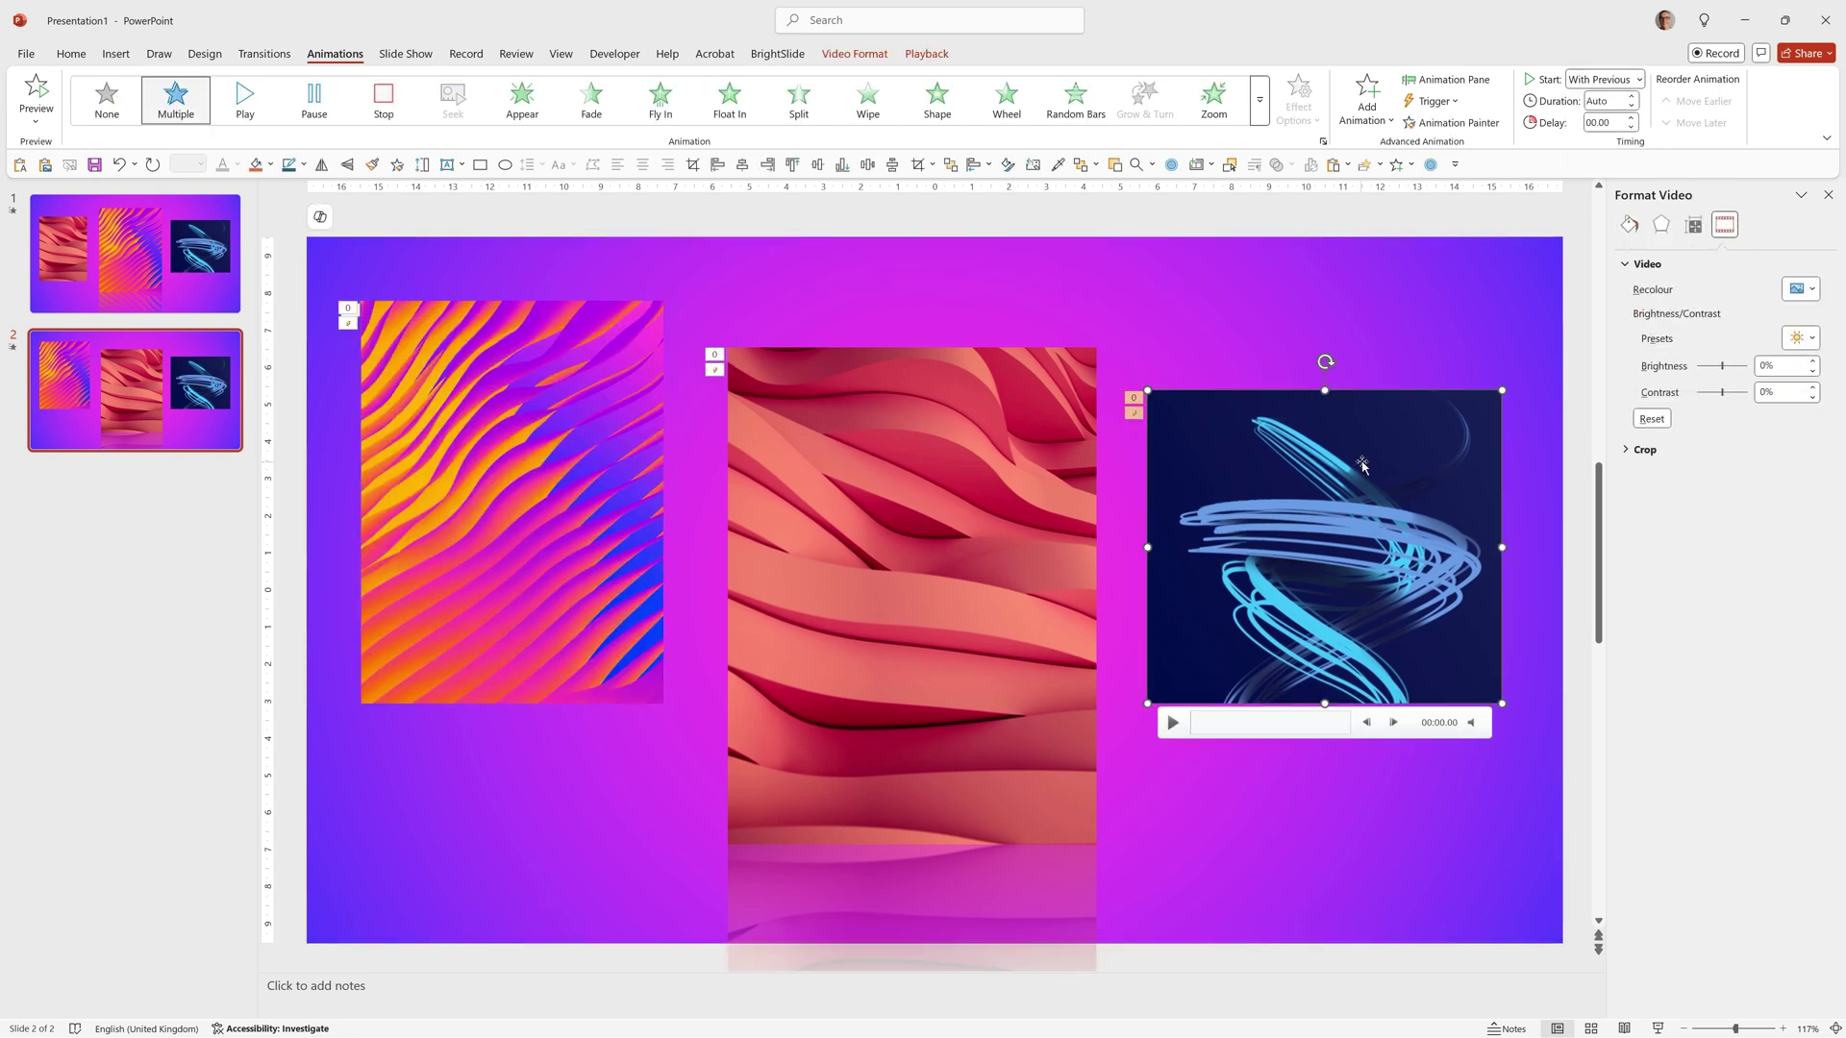
pyautogui.click(1362, 125)
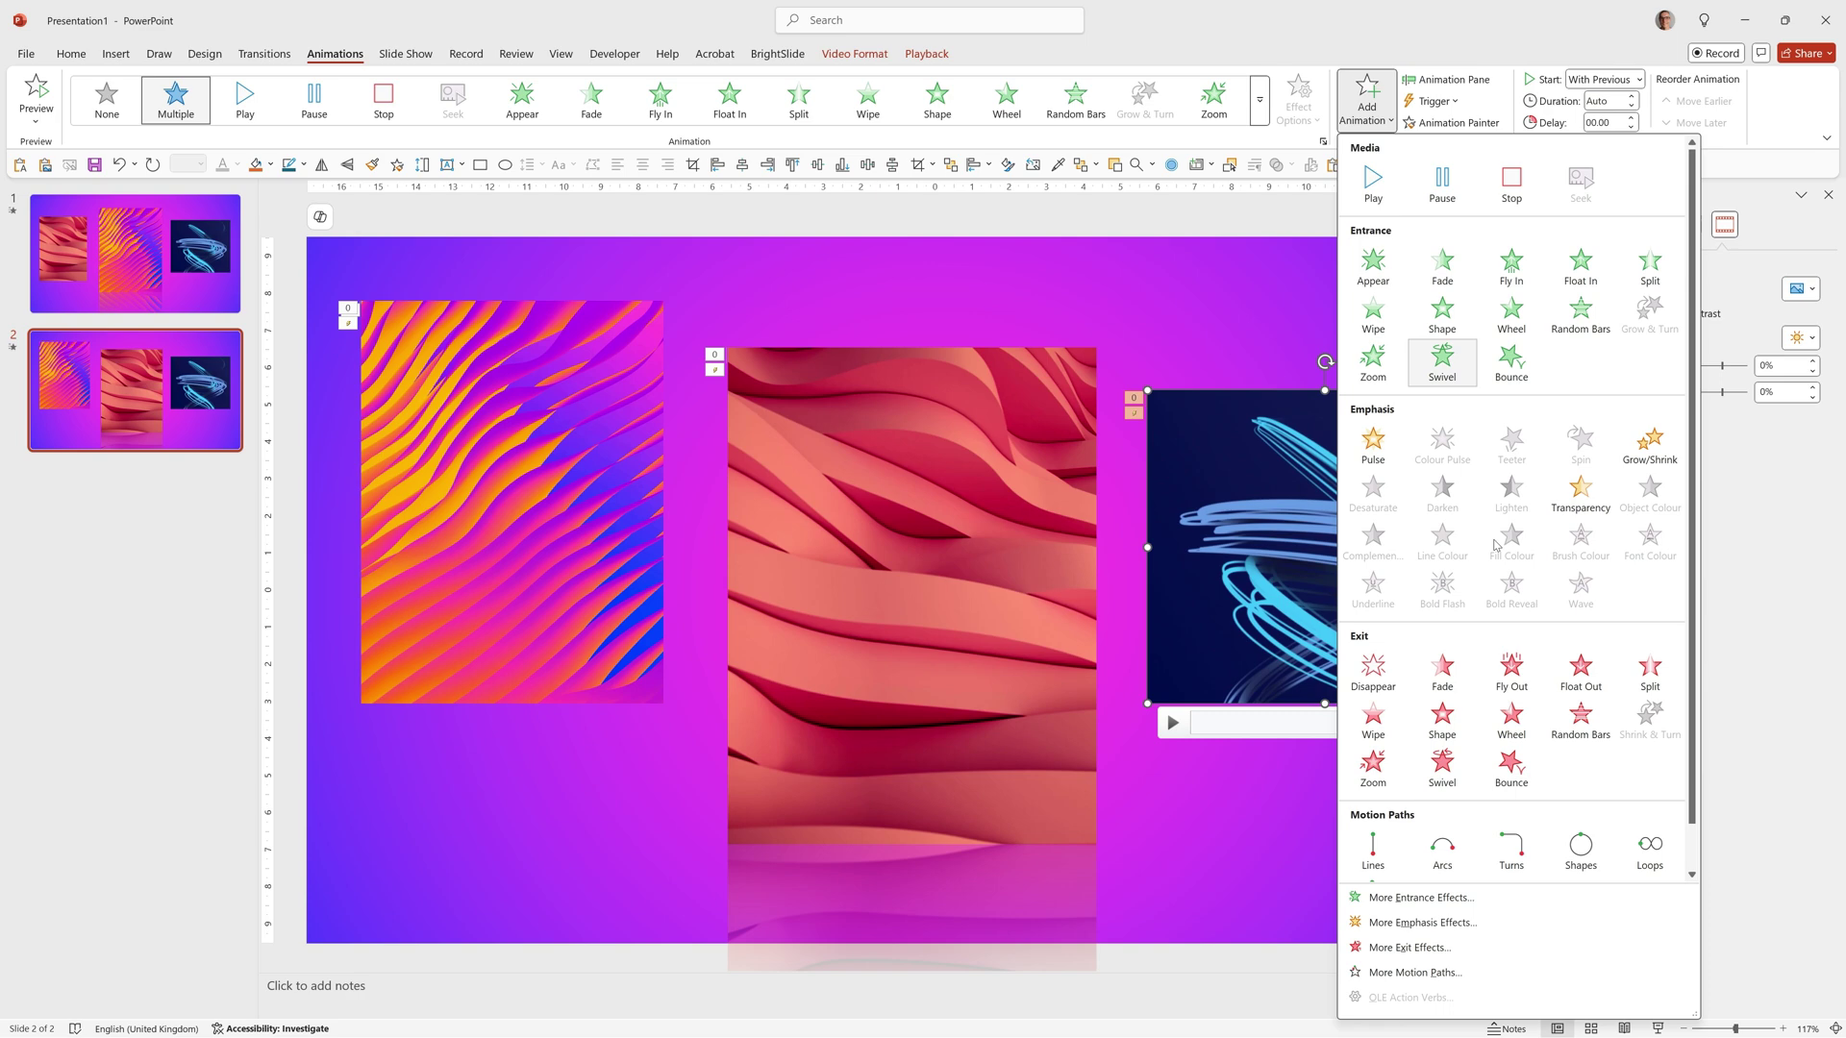
pyautogui.click(1569, 494)
pyautogui.click(1601, 80)
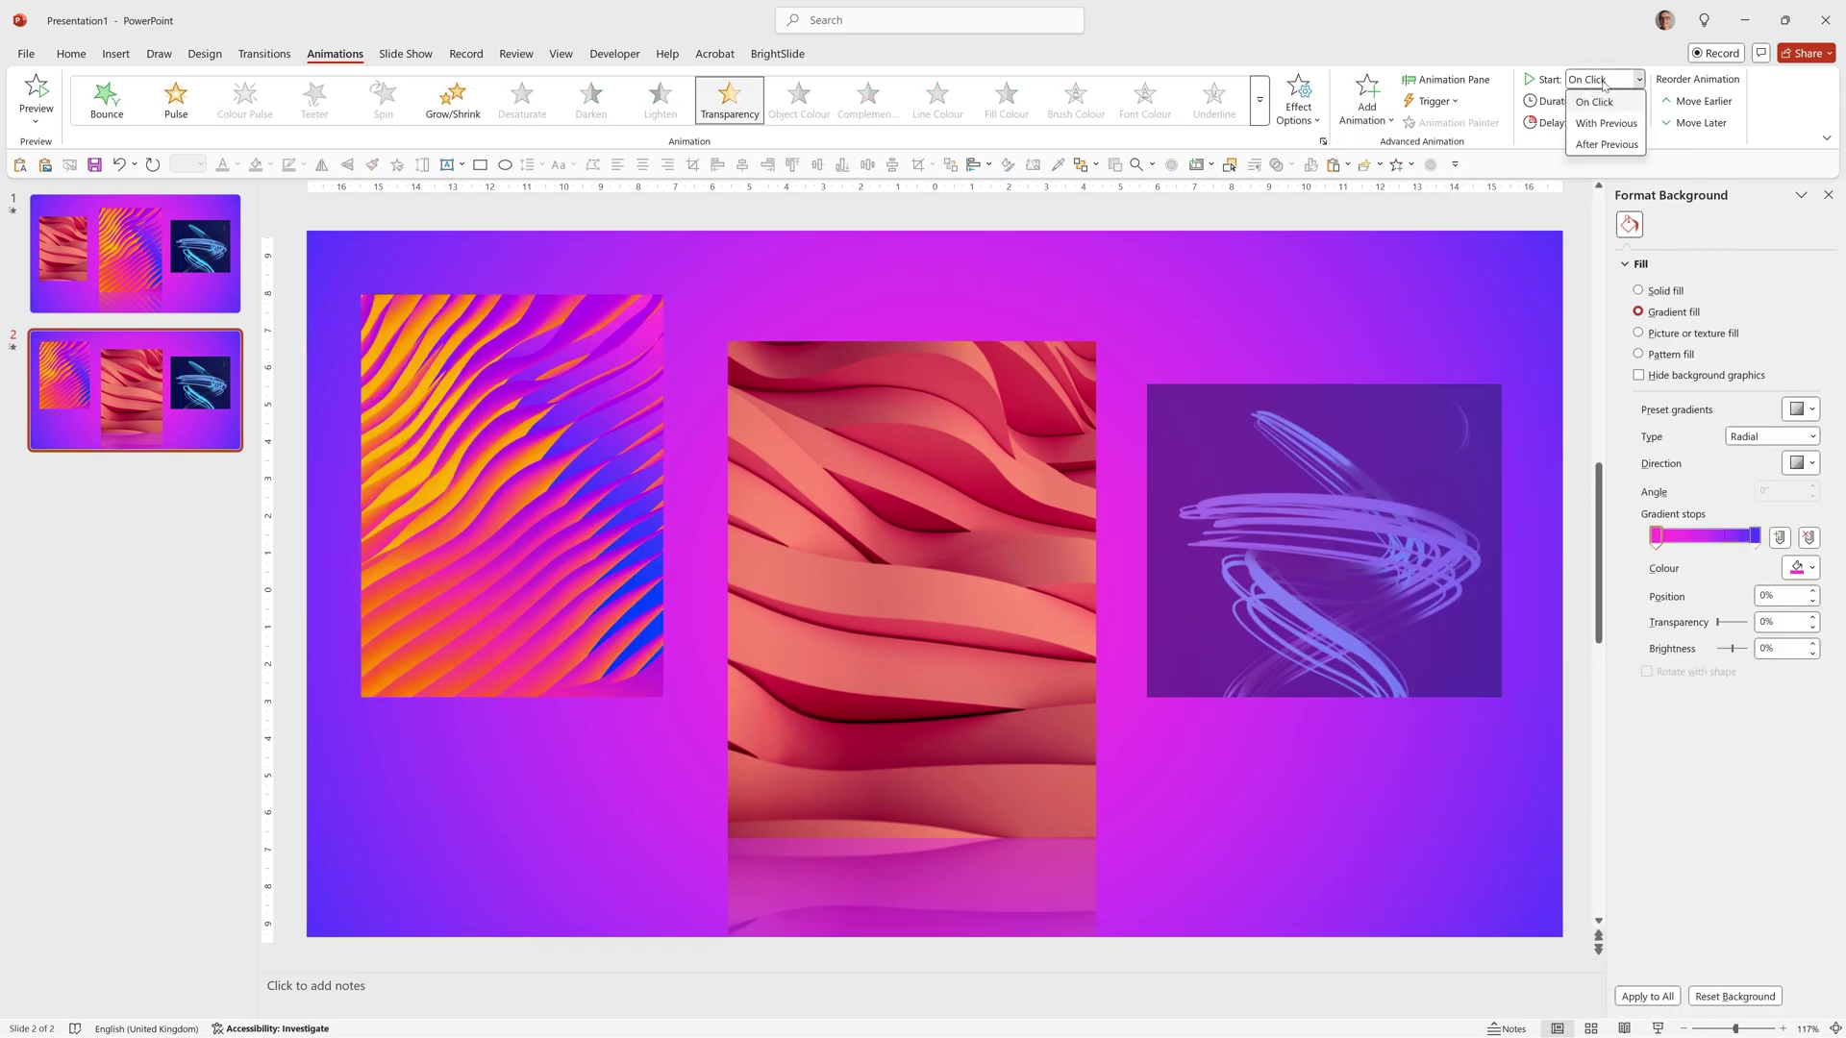
pyautogui.click(1615, 122)
pyautogui.moveTo(1058, 564)
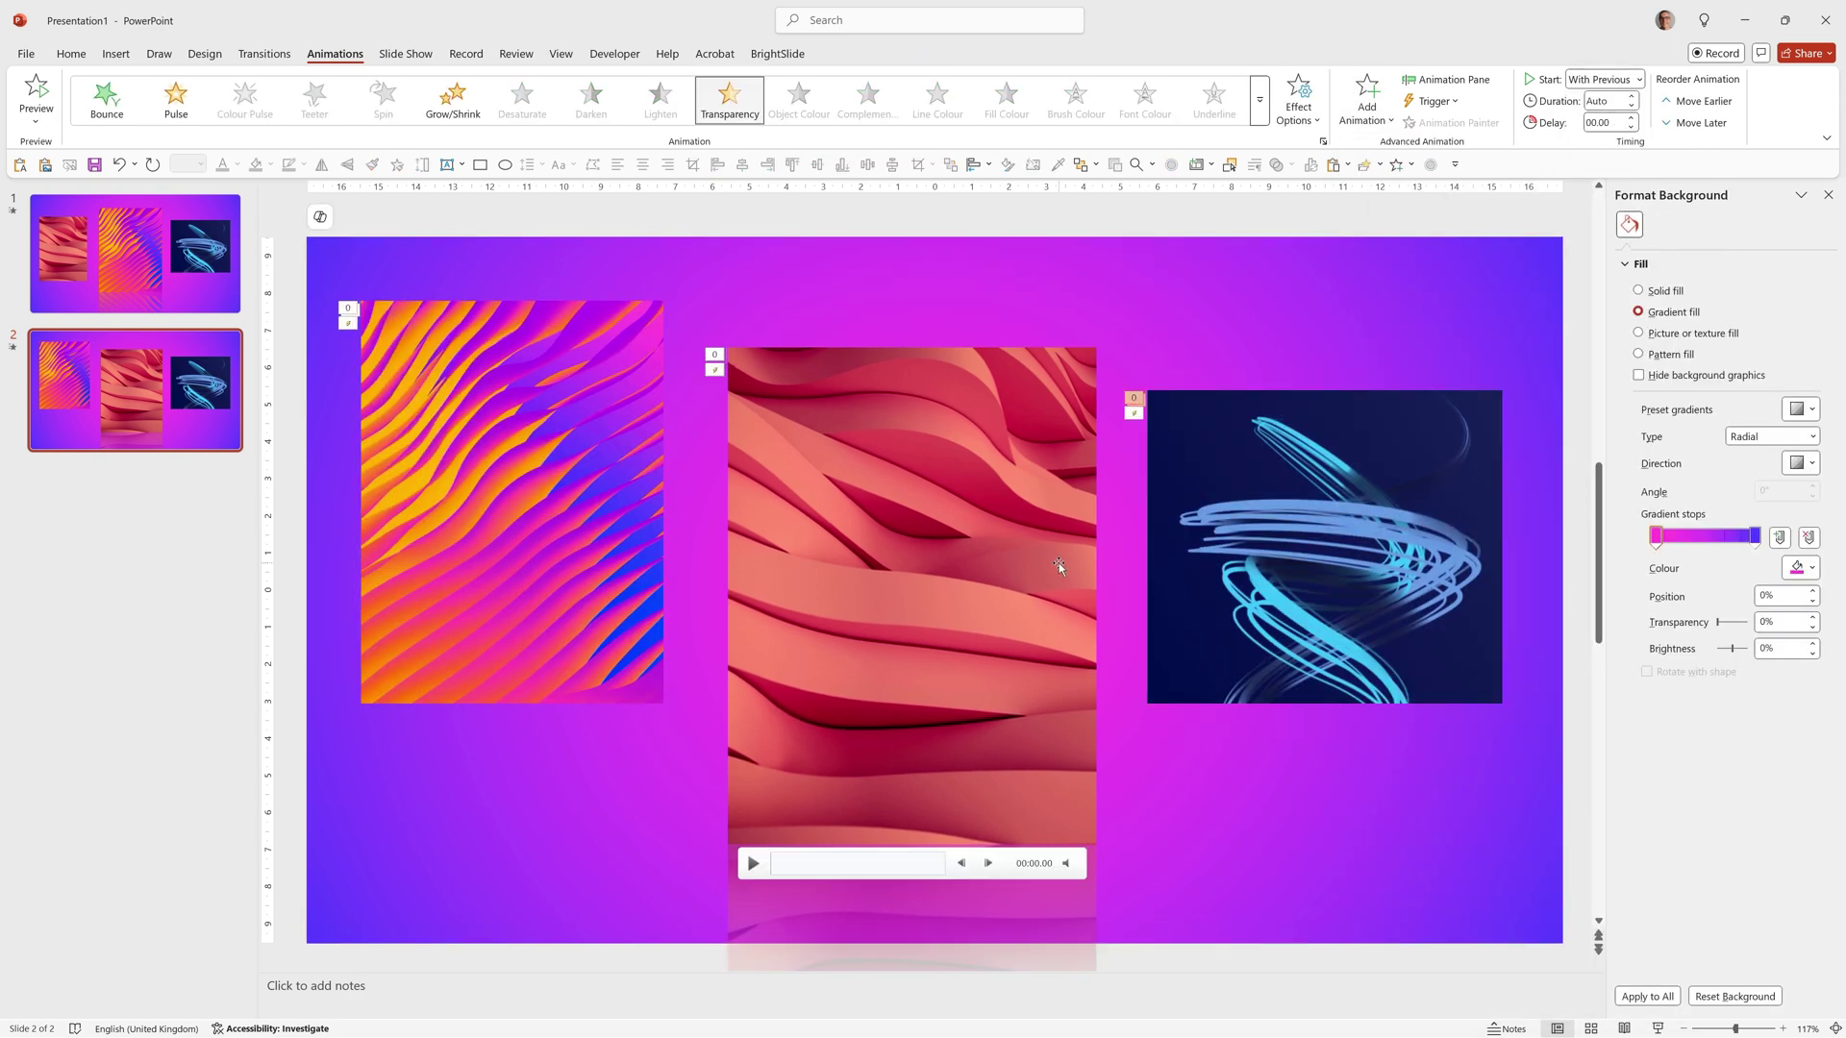
pyautogui.click(131, 257)
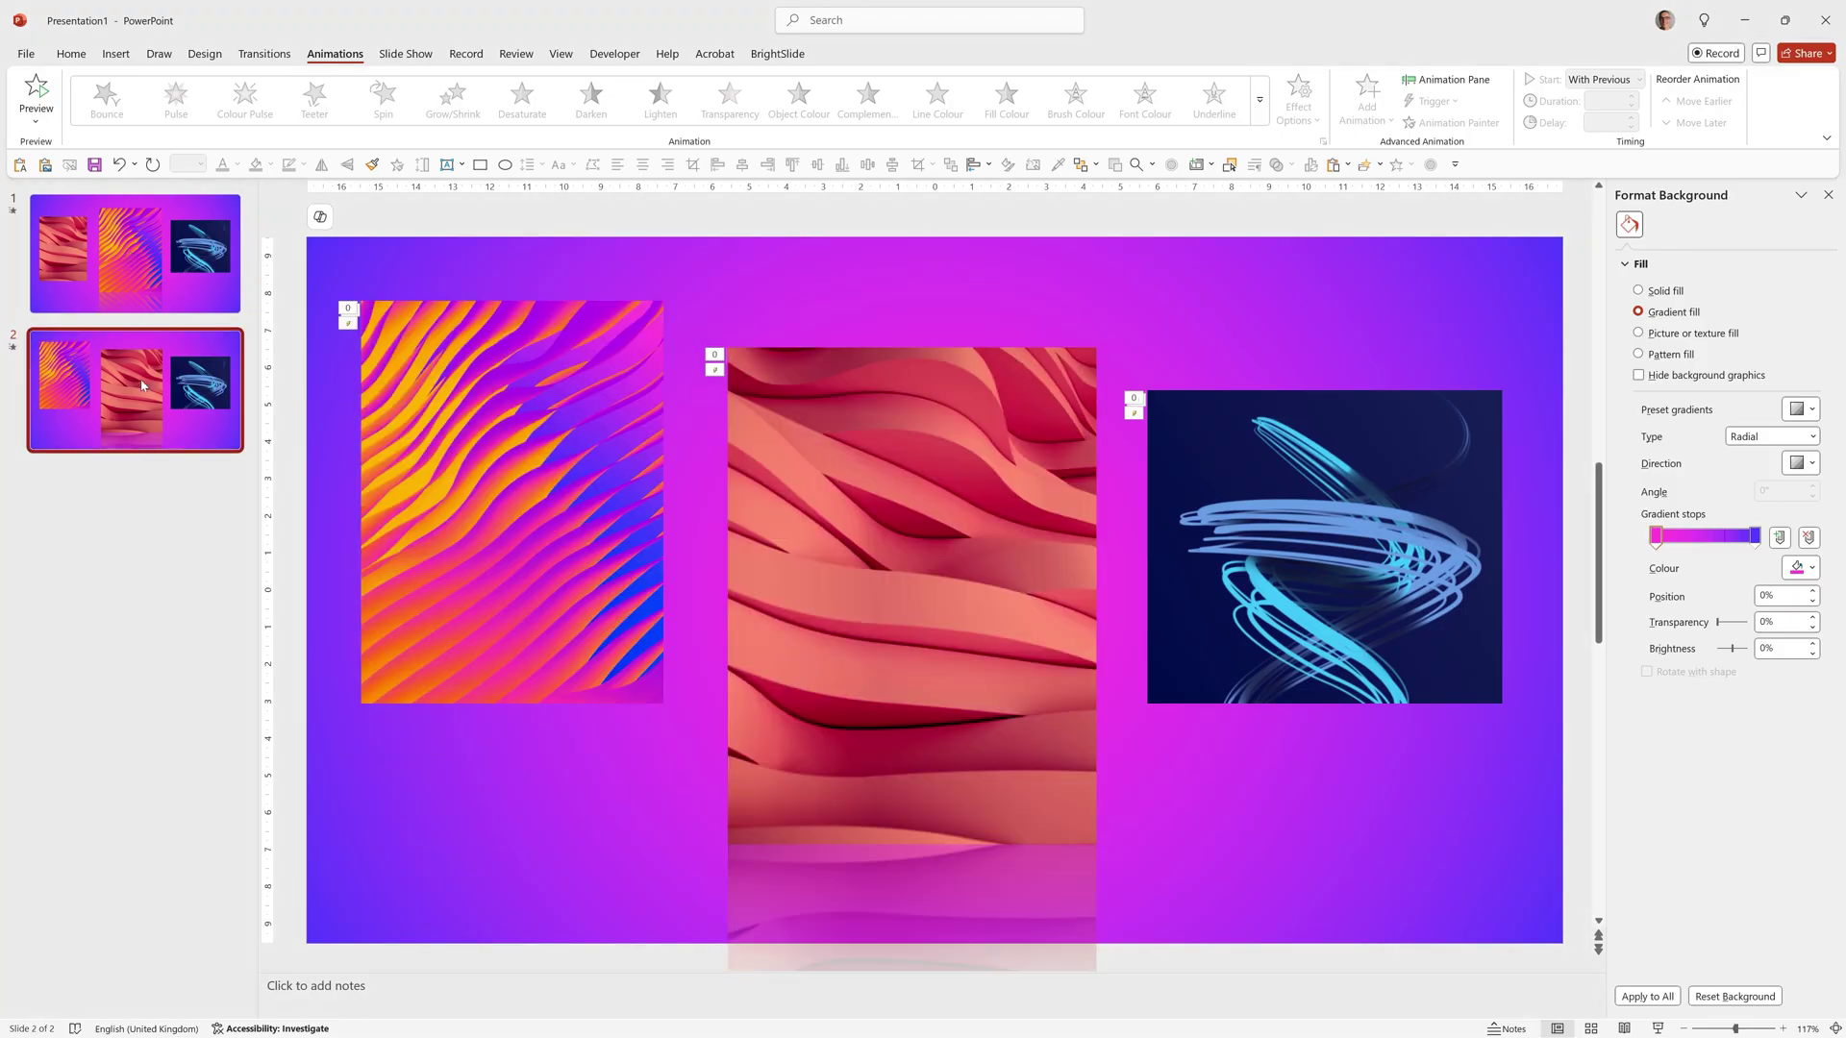
# - Duplicate slide 2 as slide 3 and remove the pink centre video's reflection
pyautogui.hotkey('ctrl', 'd')
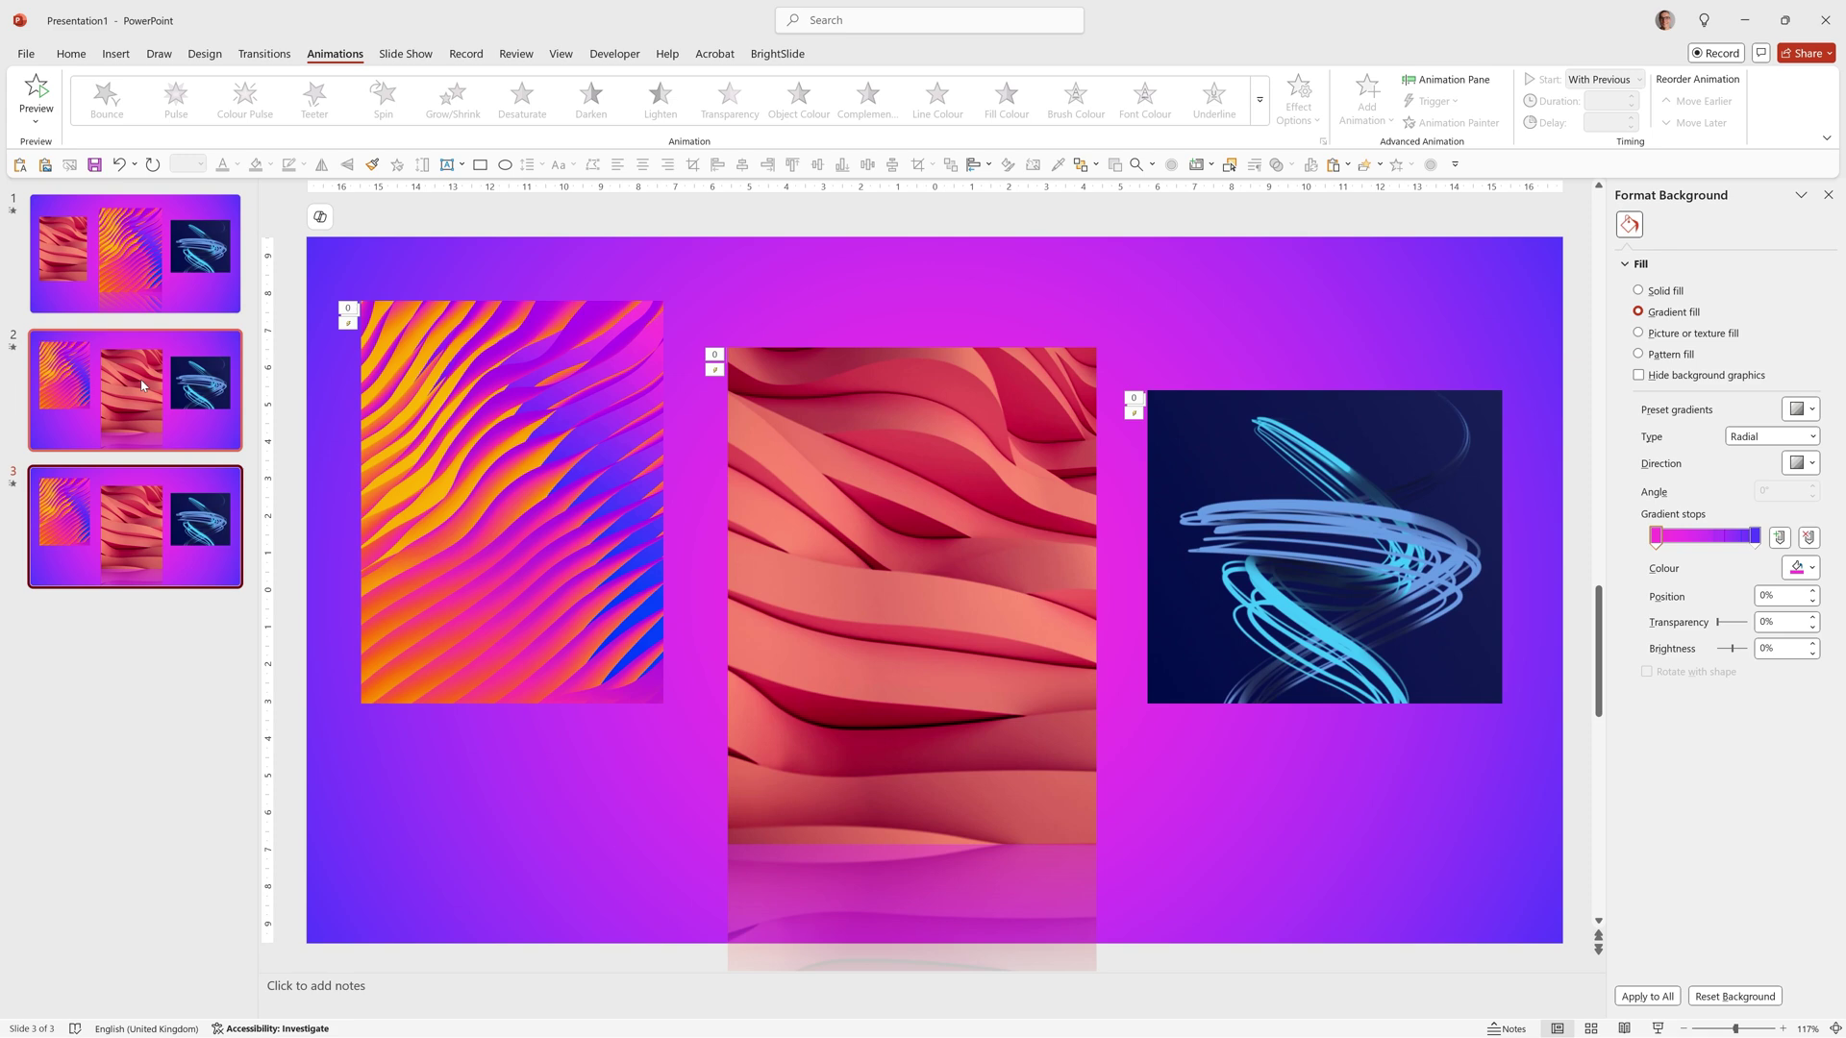
pyautogui.click(960, 547)
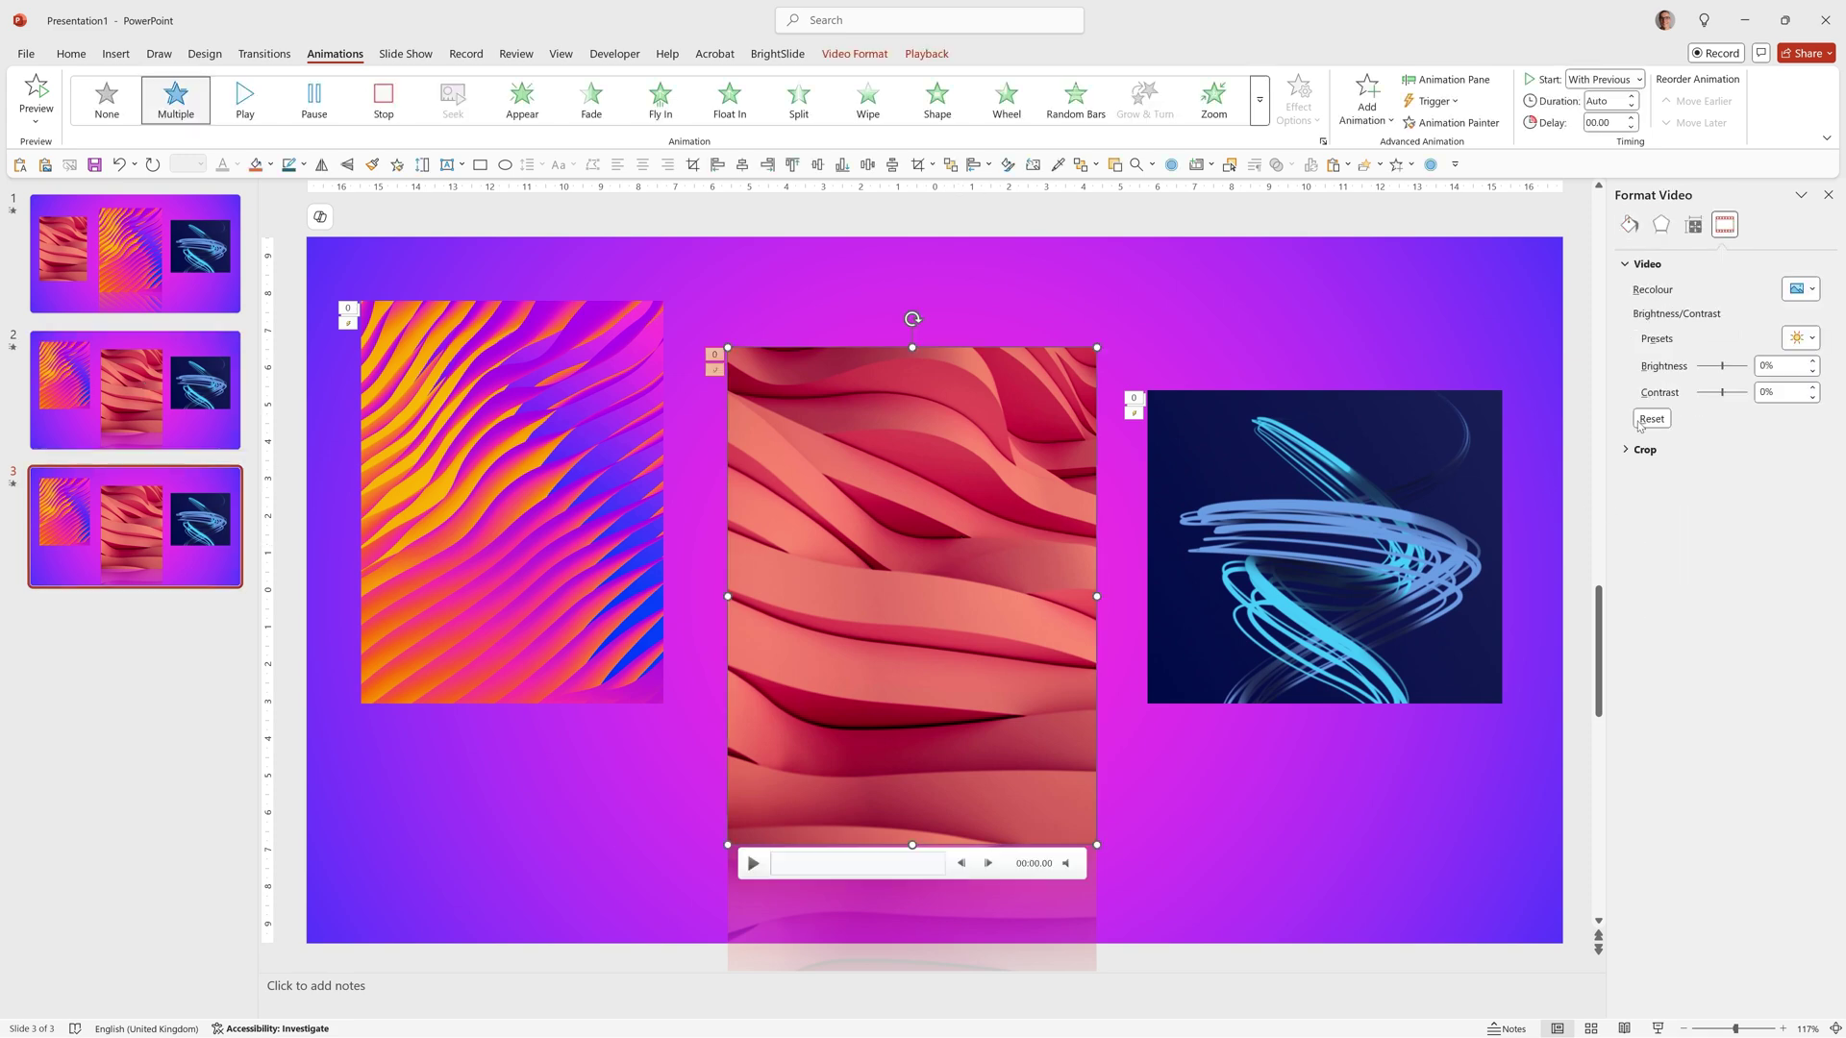
pyautogui.click(1661, 225)
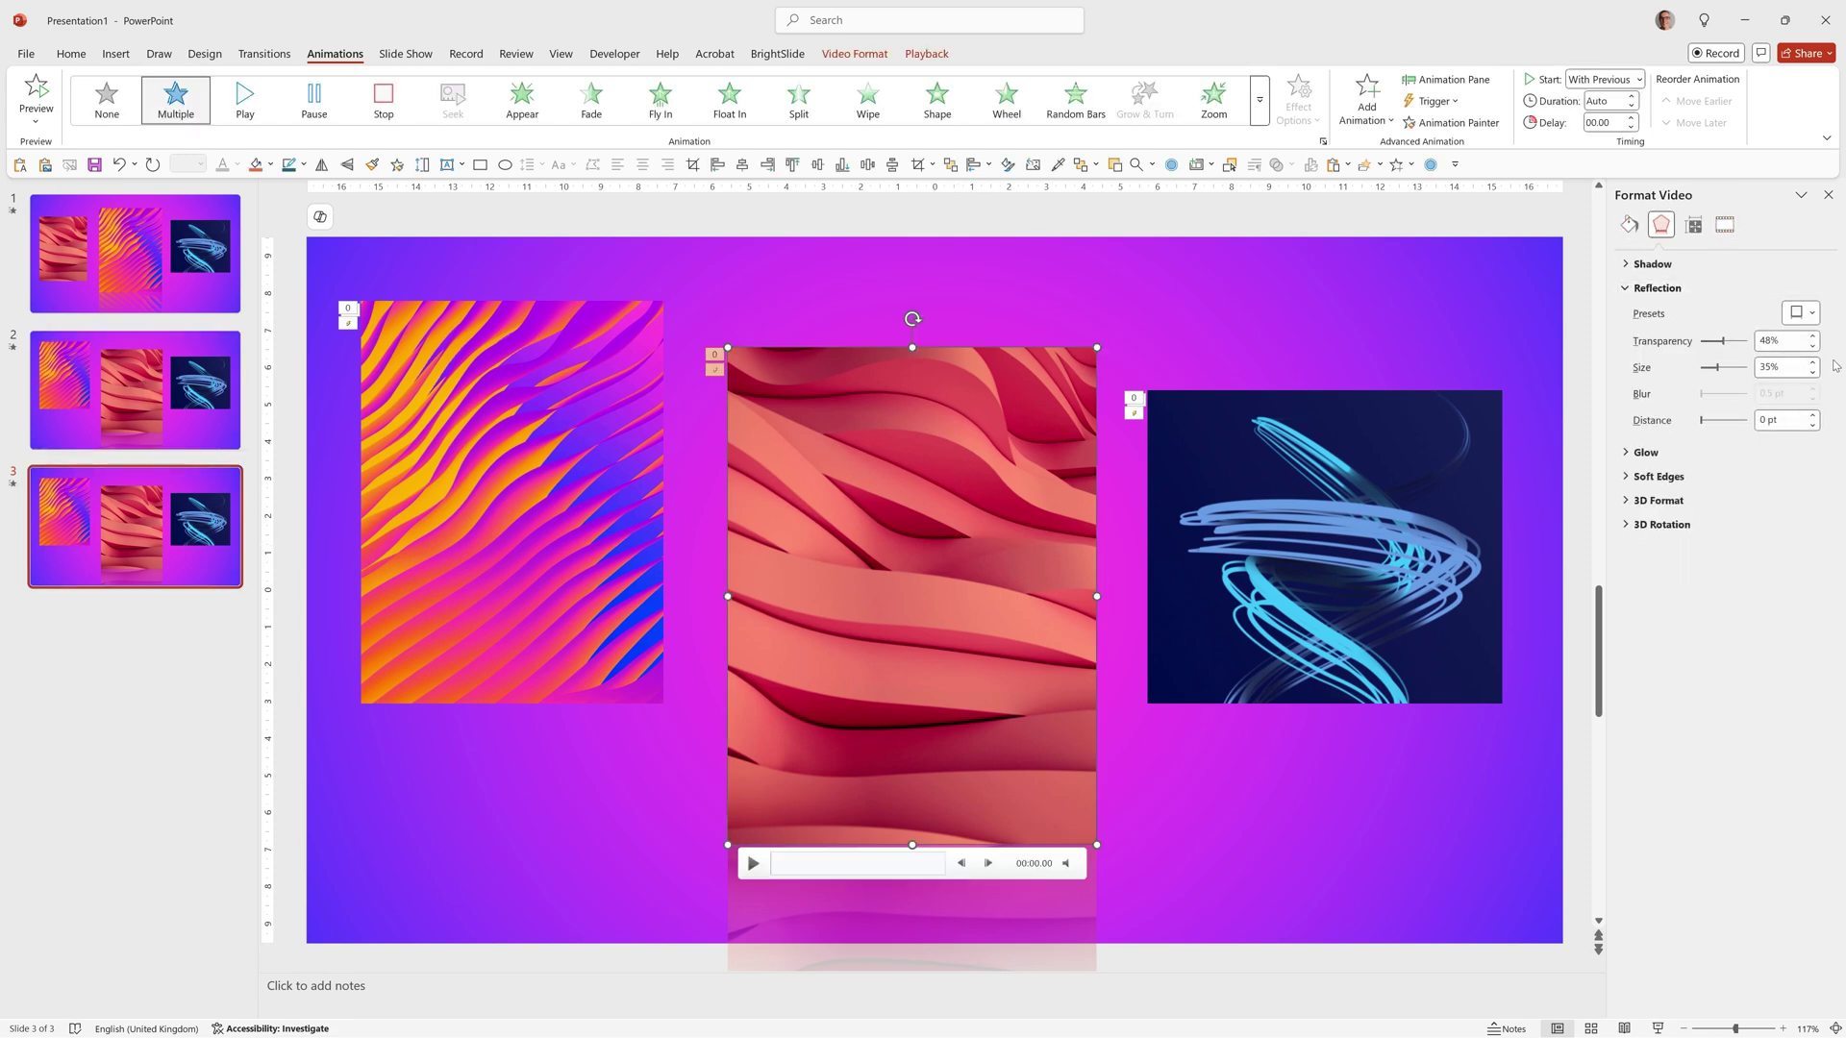
pyautogui.click(1805, 314)
pyautogui.click(1703, 374)
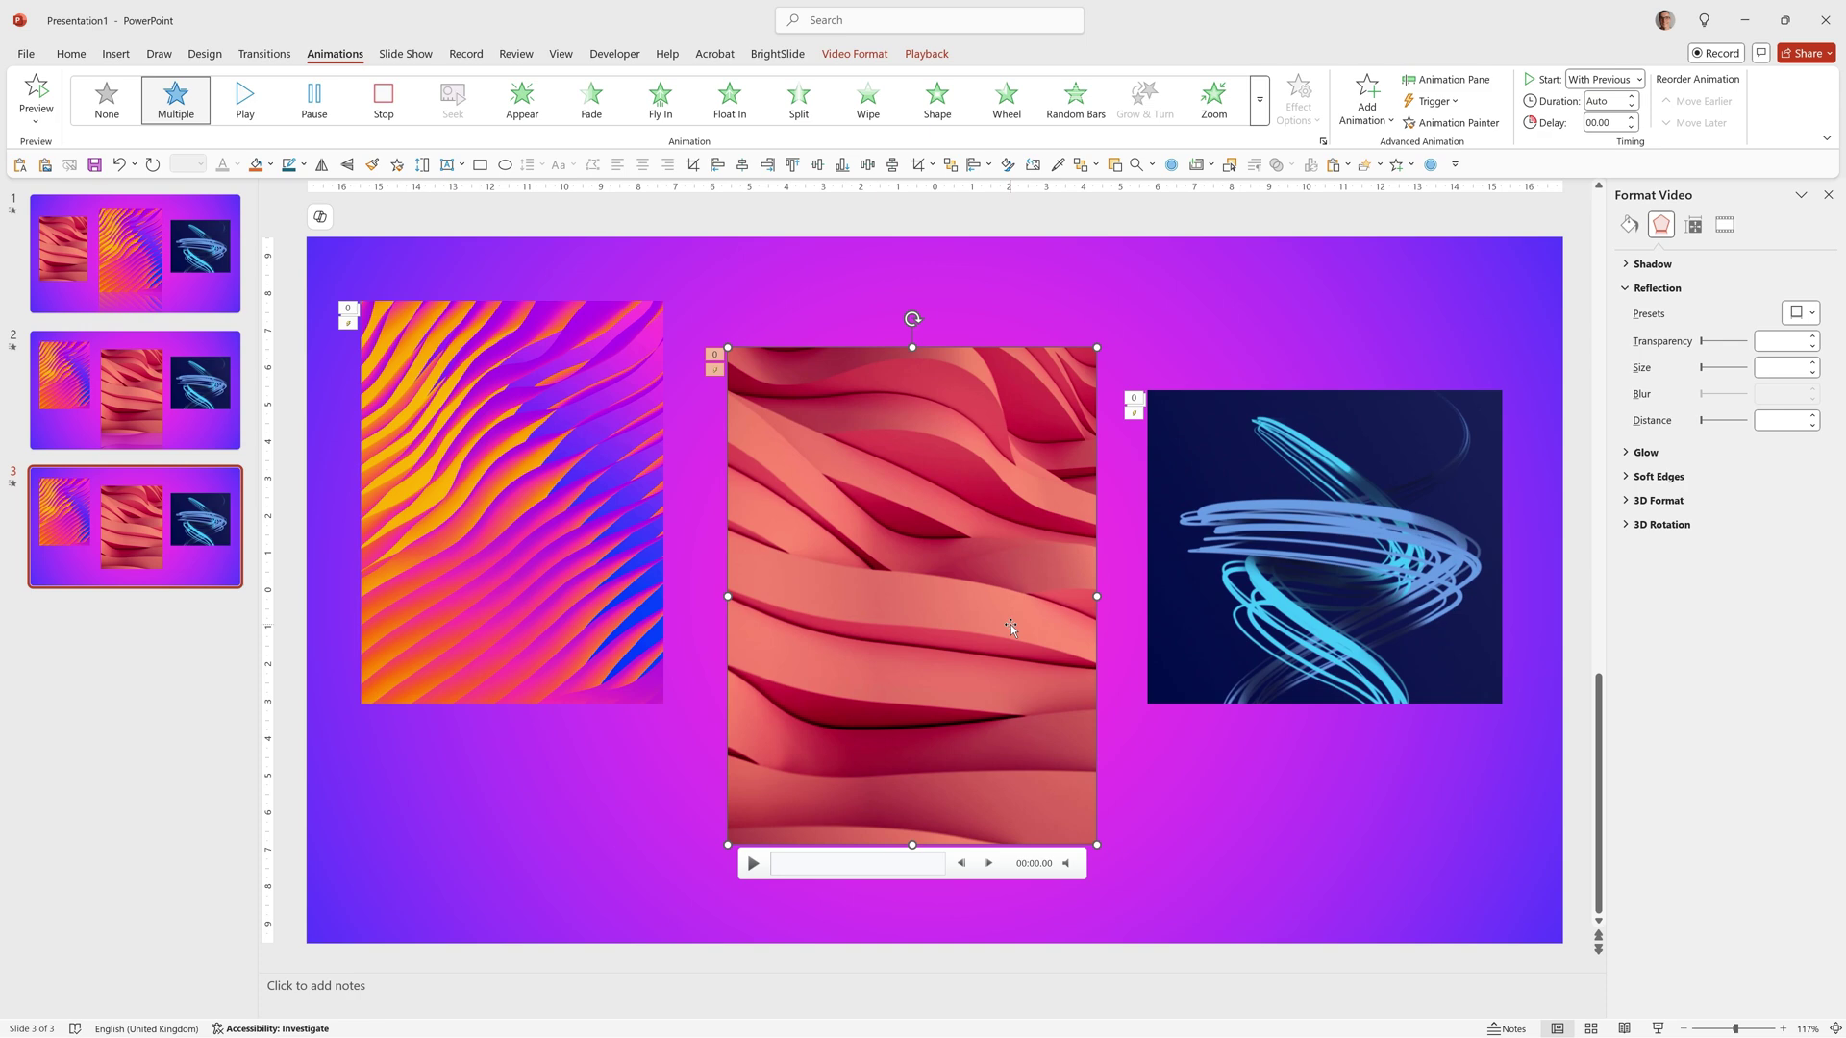
# - Move the pink video to the right, shrinking it, and enlarge the navy swirl video in the centre
pyautogui.moveTo(1011, 625); pyautogui.dragTo(1491, 597)
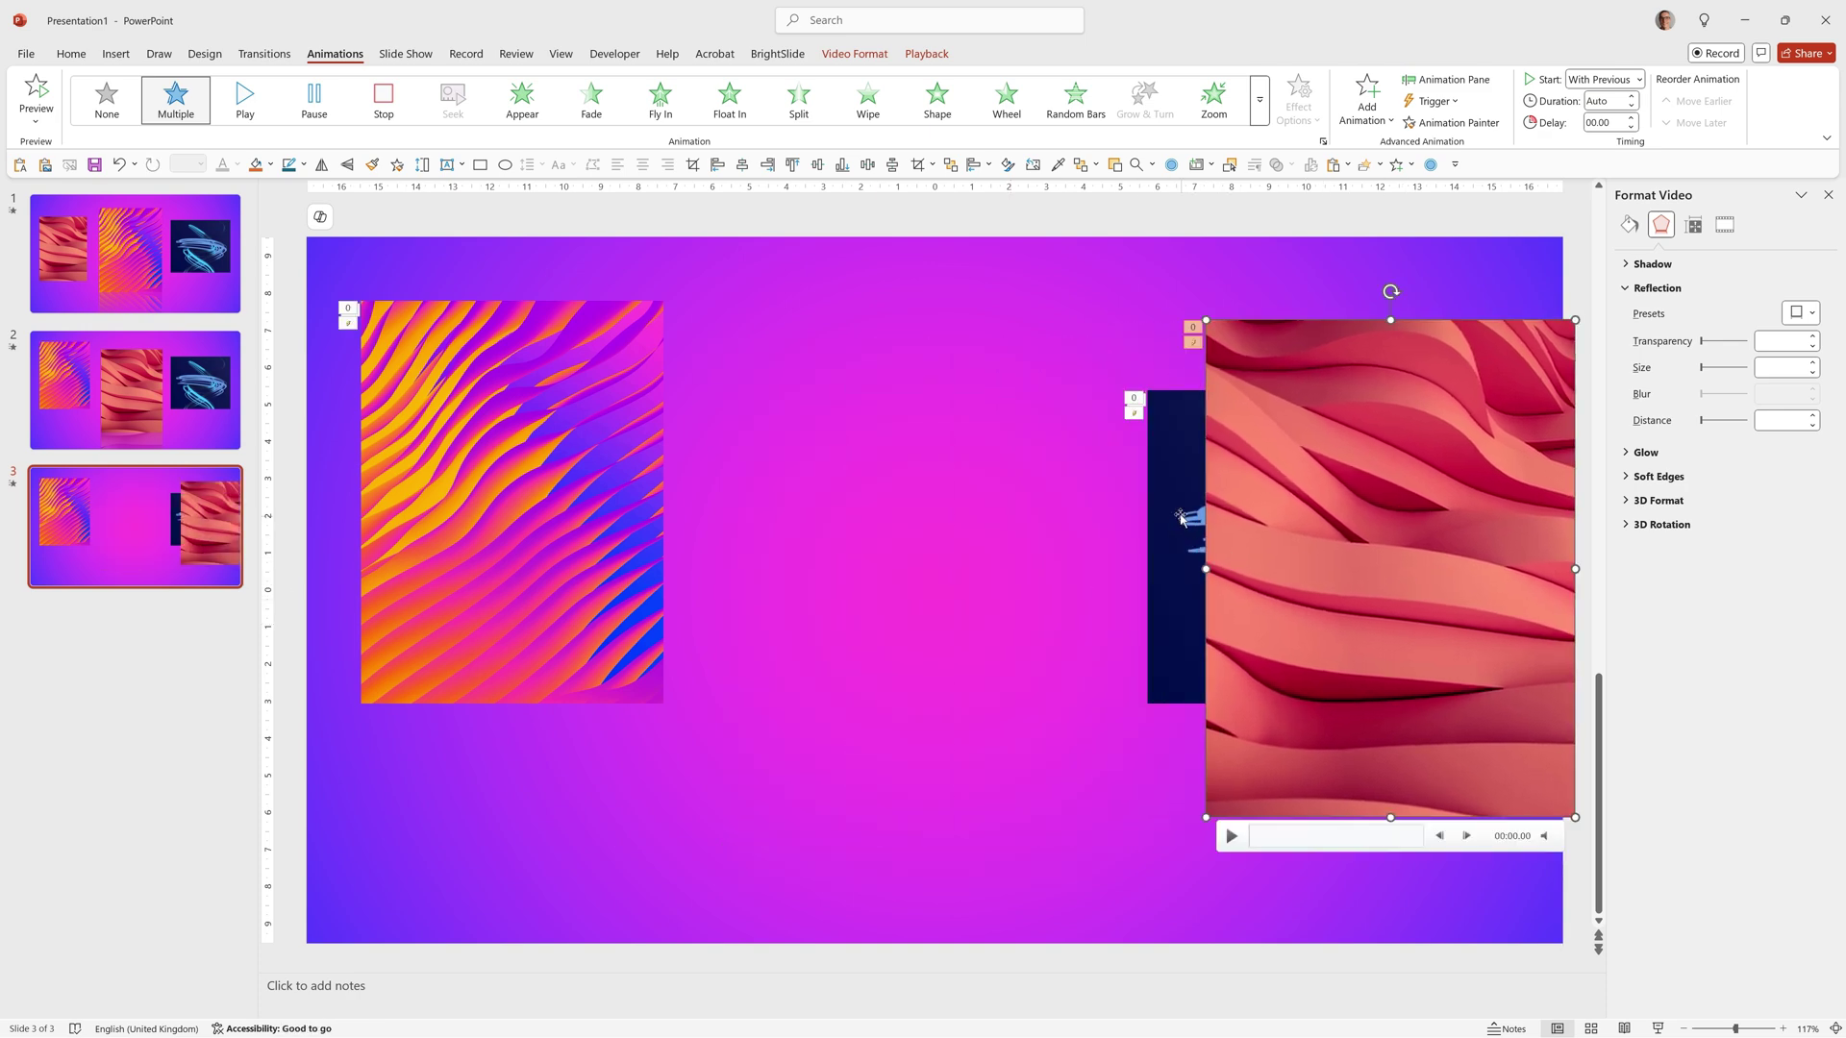
pyautogui.moveTo(1181, 520); pyautogui.dragTo(784, 599)
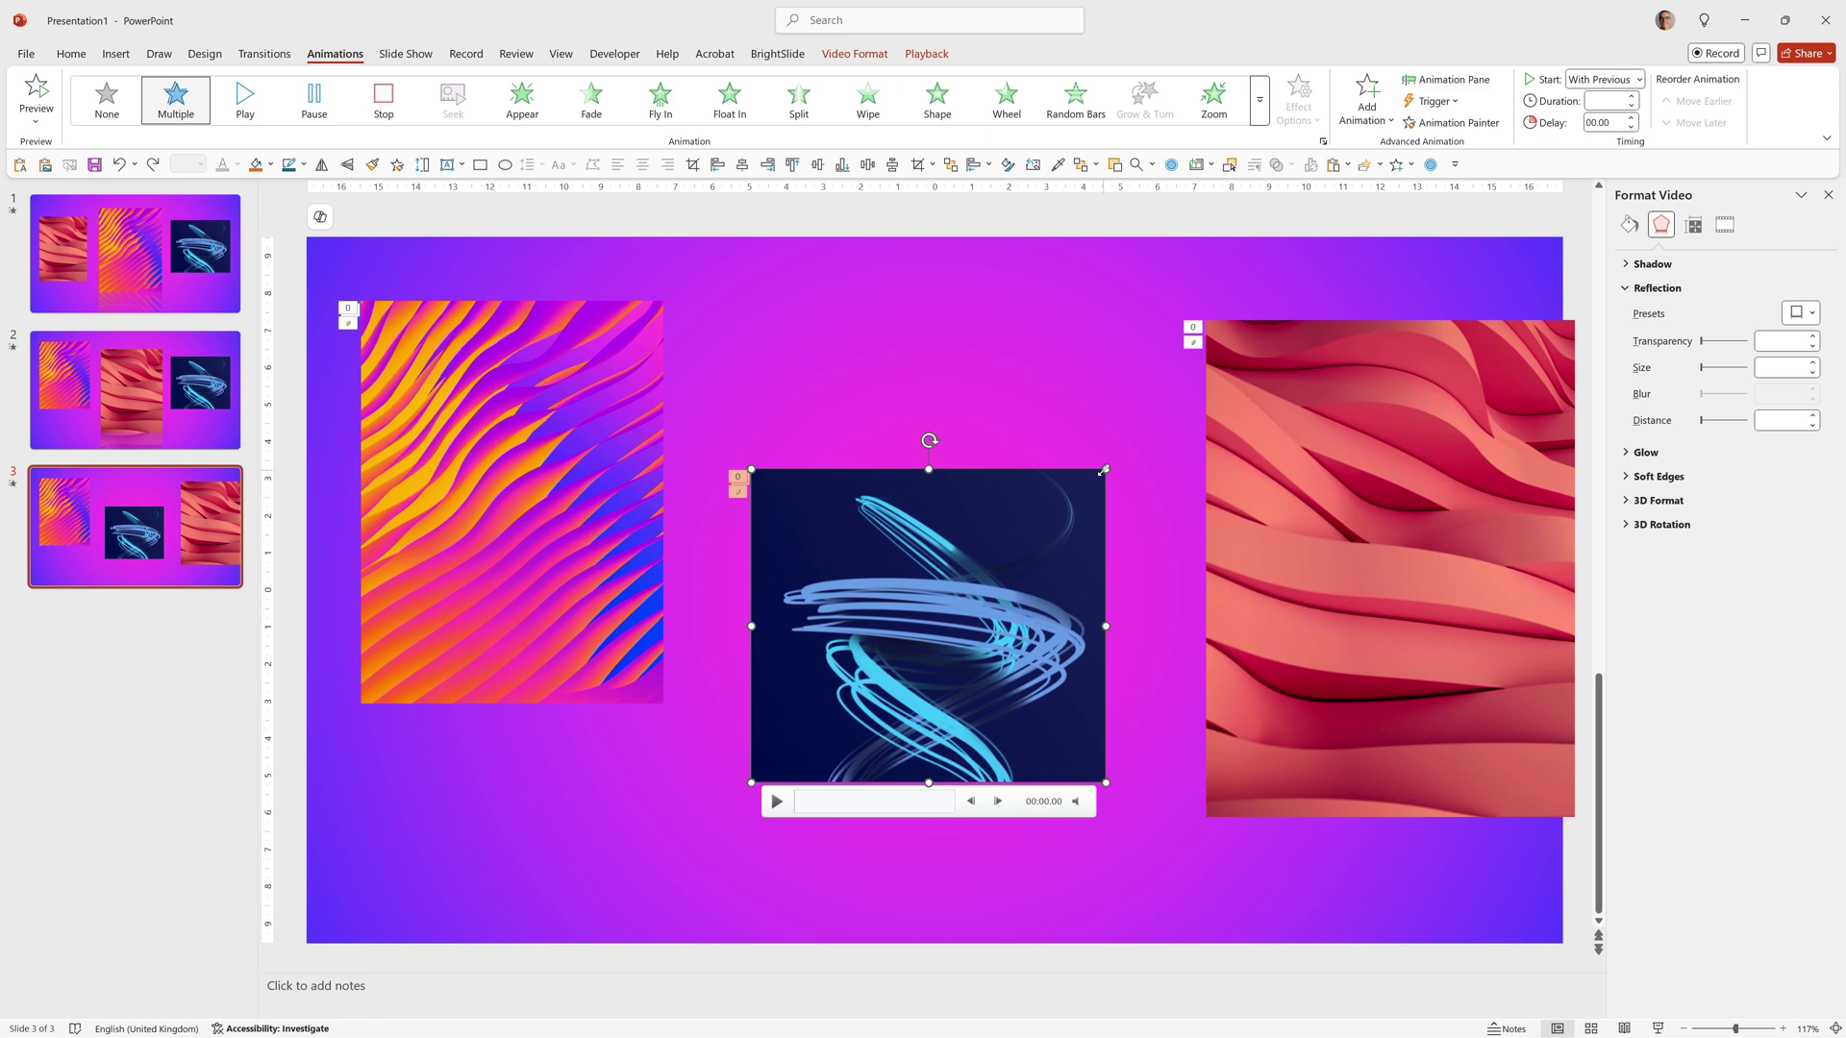
pyautogui.moveTo(1104, 471); pyautogui.dragTo(1130, 459)
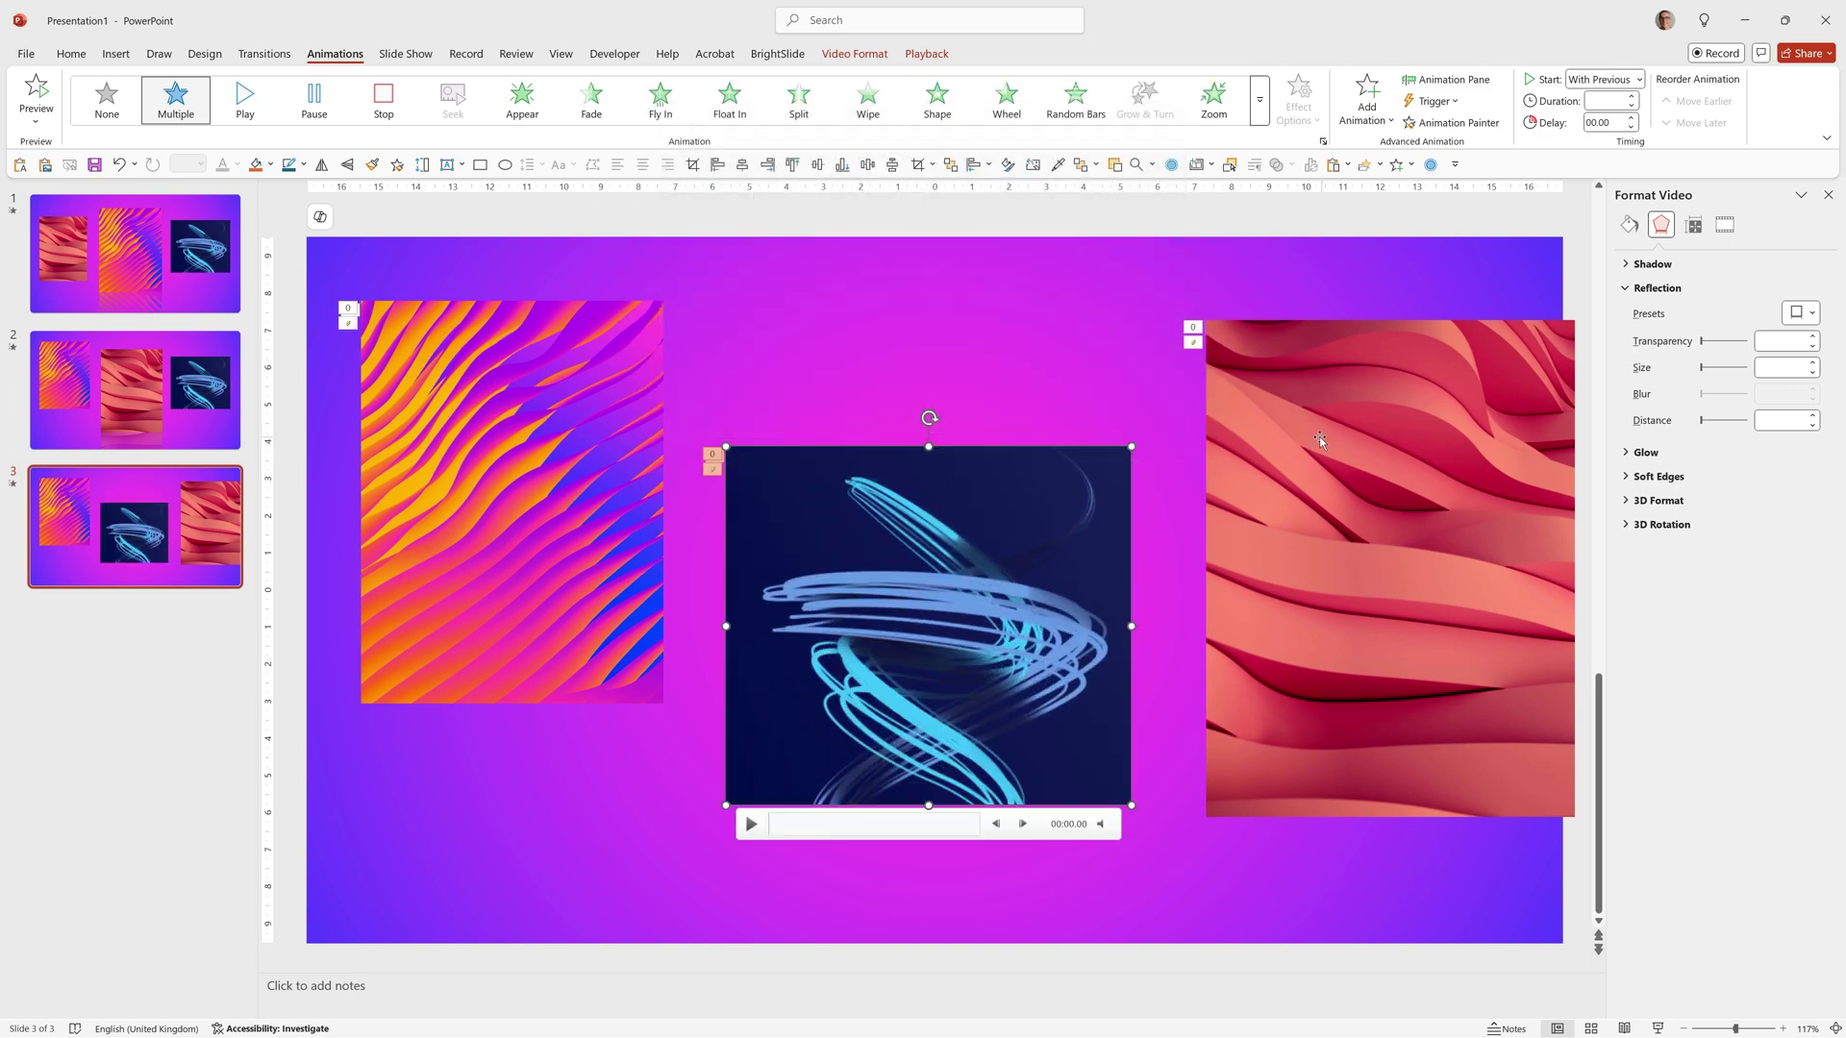
pyautogui.click(1319, 437)
pyautogui.moveTo(1203, 816); pyautogui.dragTo(1256, 746)
pyautogui.moveTo(1471, 539); pyautogui.dragTo(1419, 514)
pyautogui.moveTo(1035, 511); pyautogui.dragTo(1030, 502)
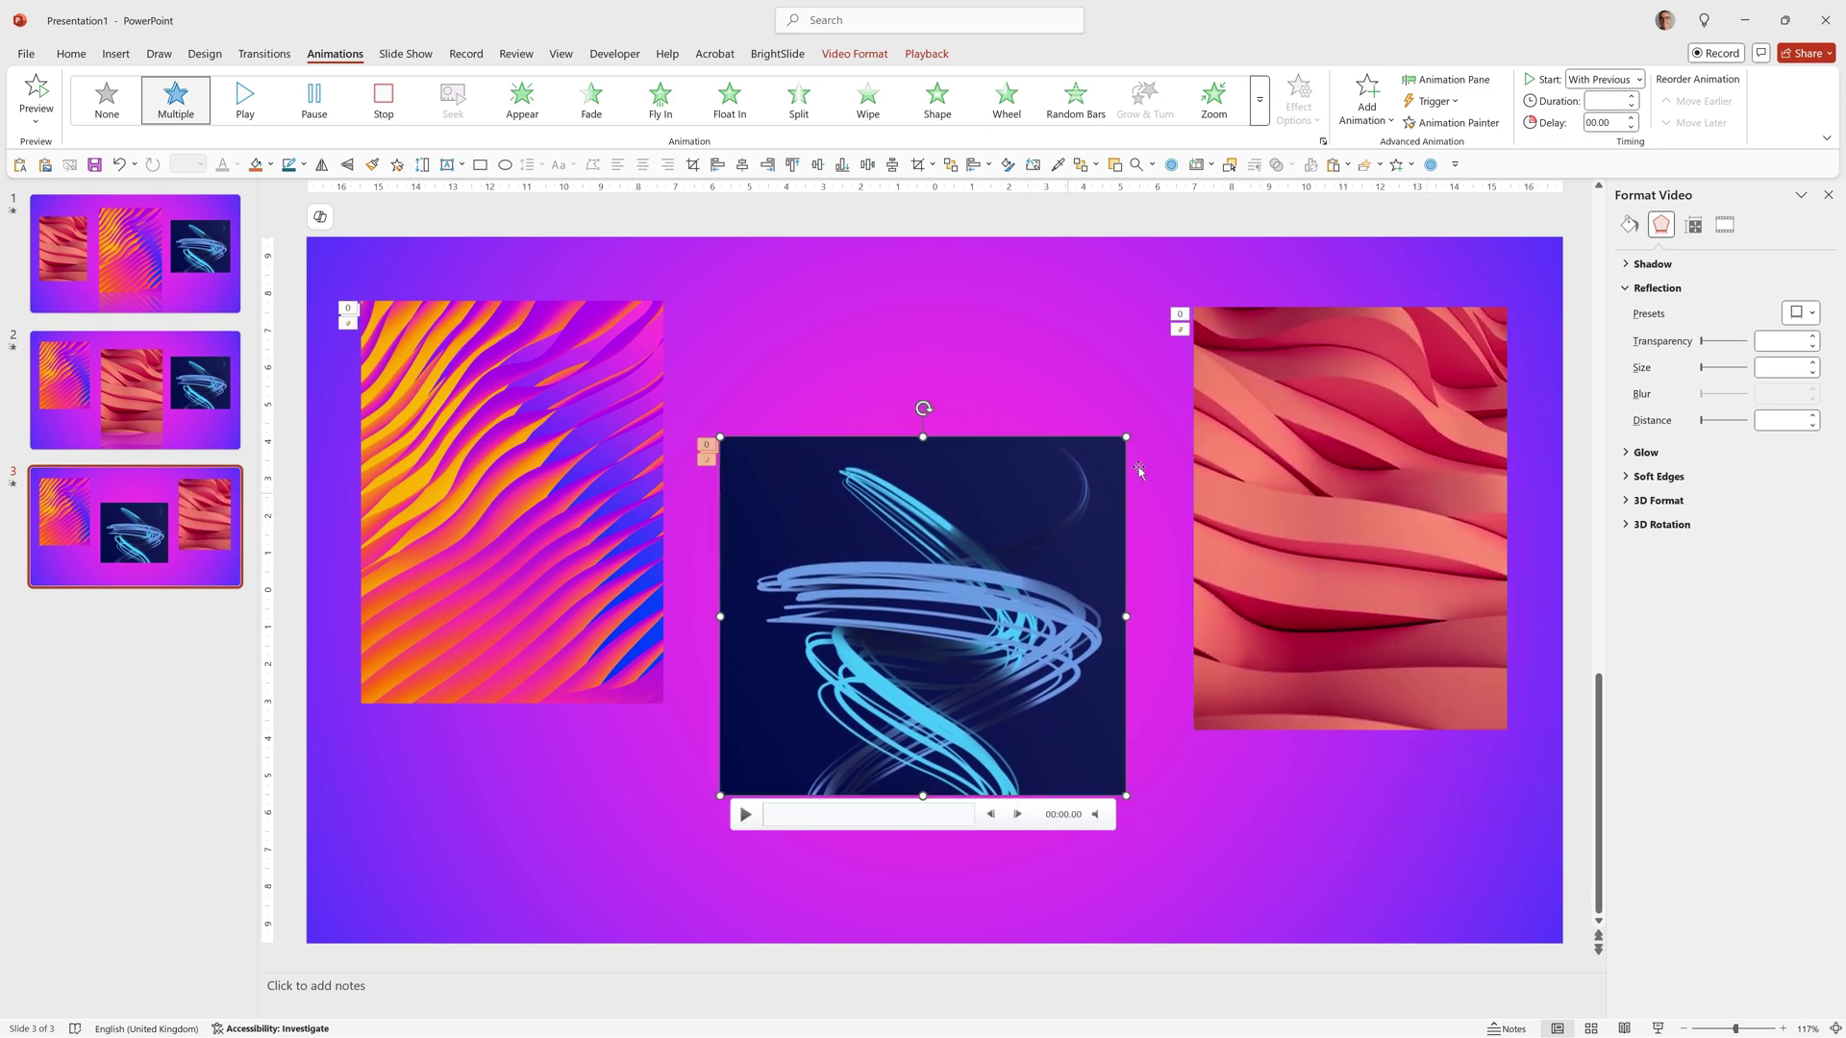
# - Add a reflection preset to the navy swirl video
pyautogui.click(1794, 316)
pyautogui.click(1705, 465)
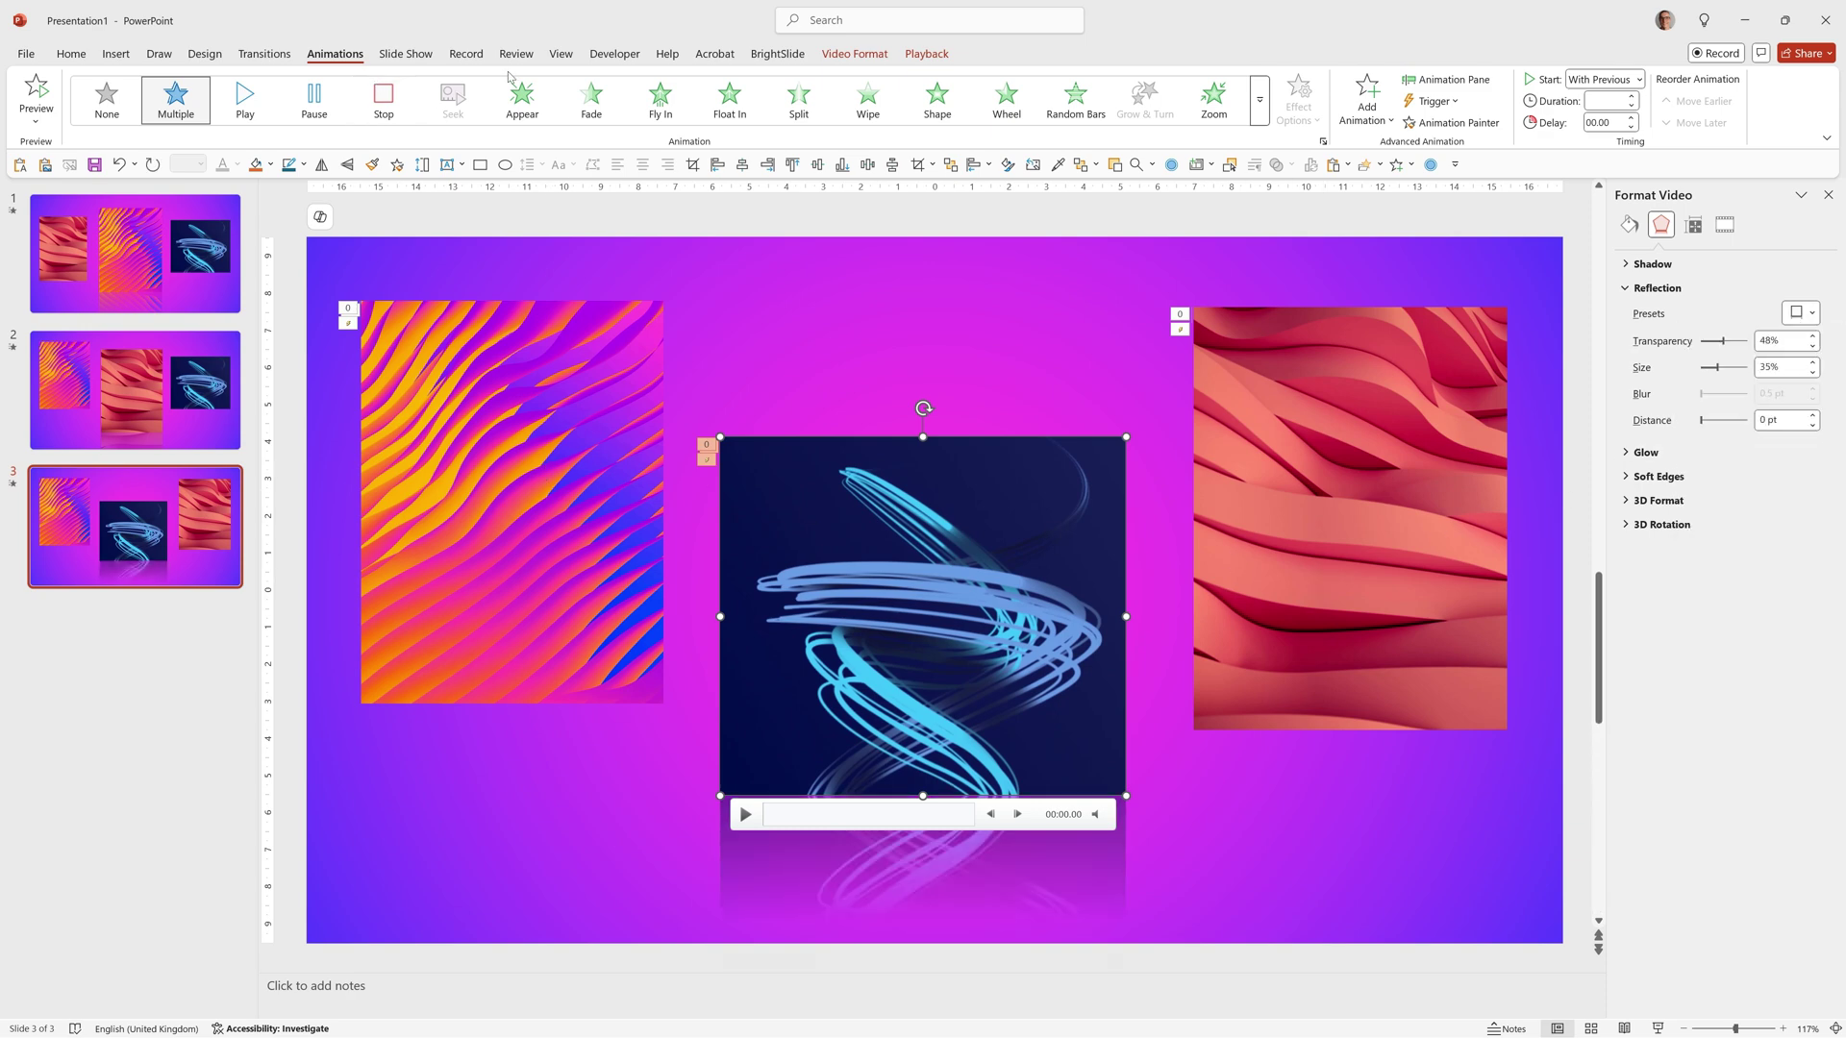
pyautogui.click(1447, 78)
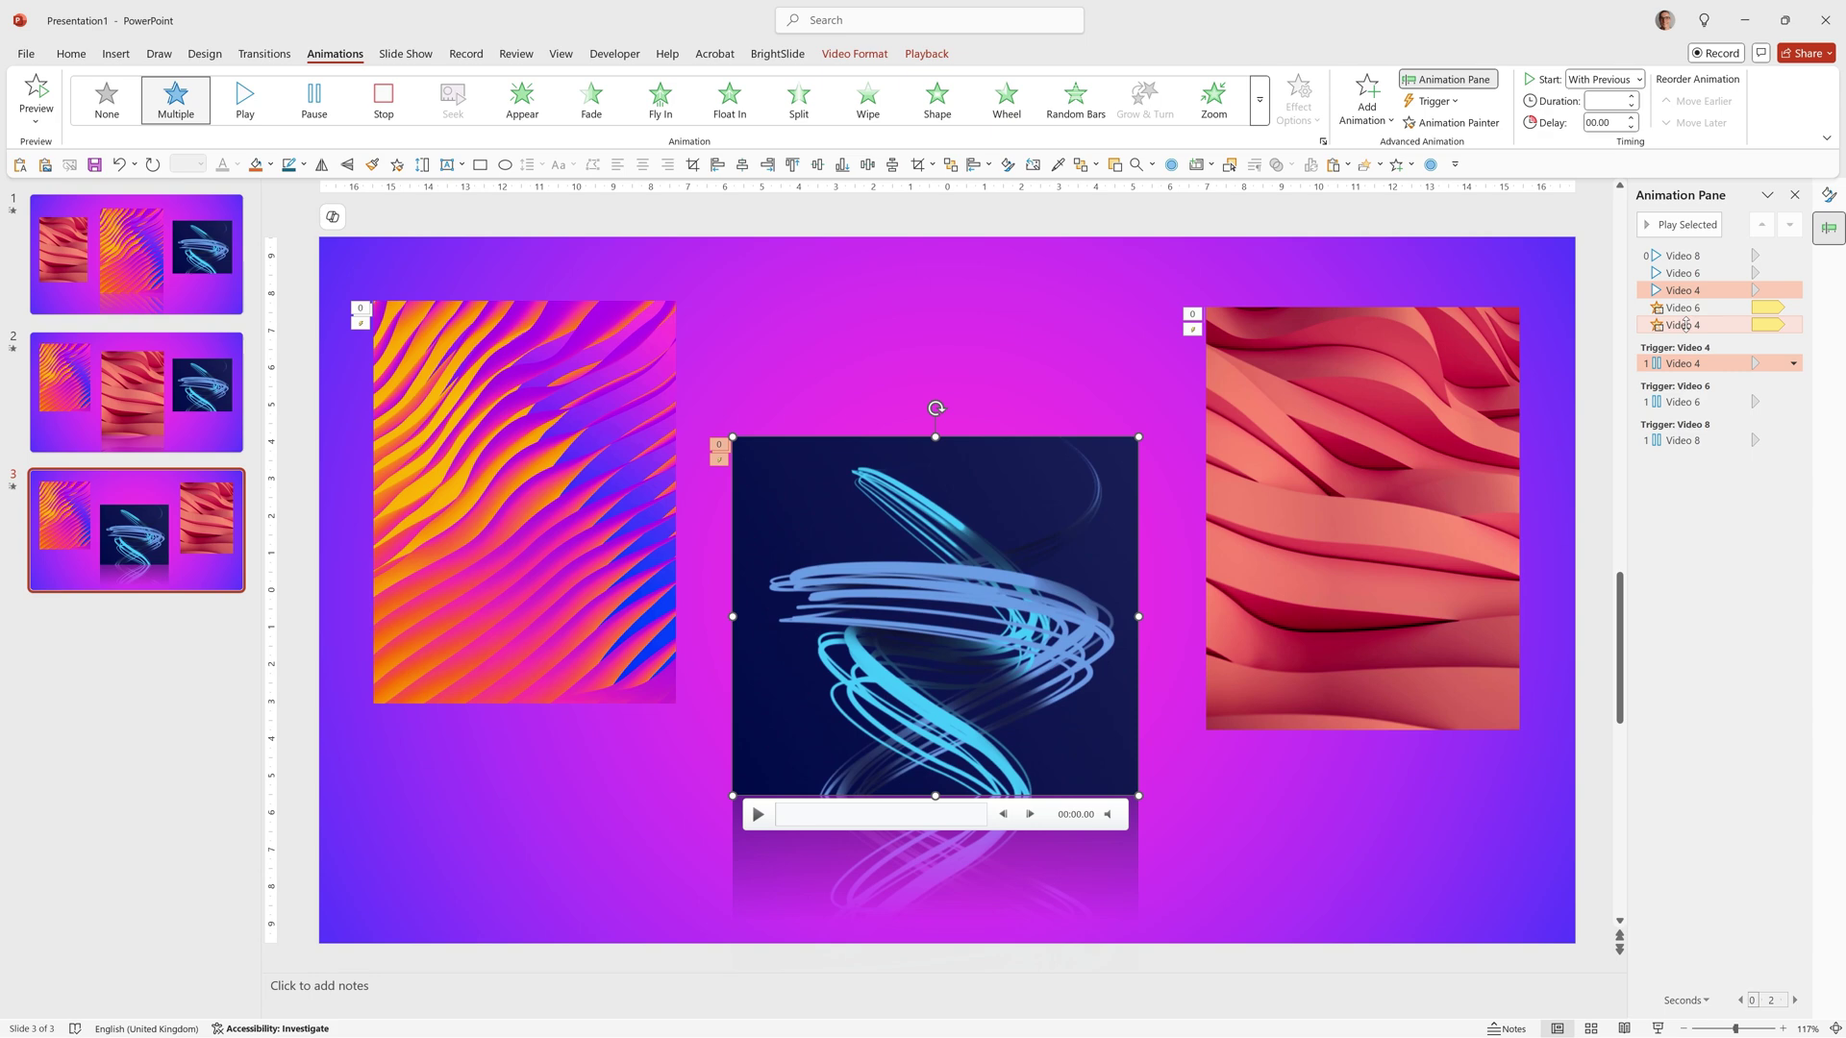
# - Delete the centre video's Transparency animation on slide 3
pyautogui.click(1342, 205)
pyautogui.moveTo(952, 545)
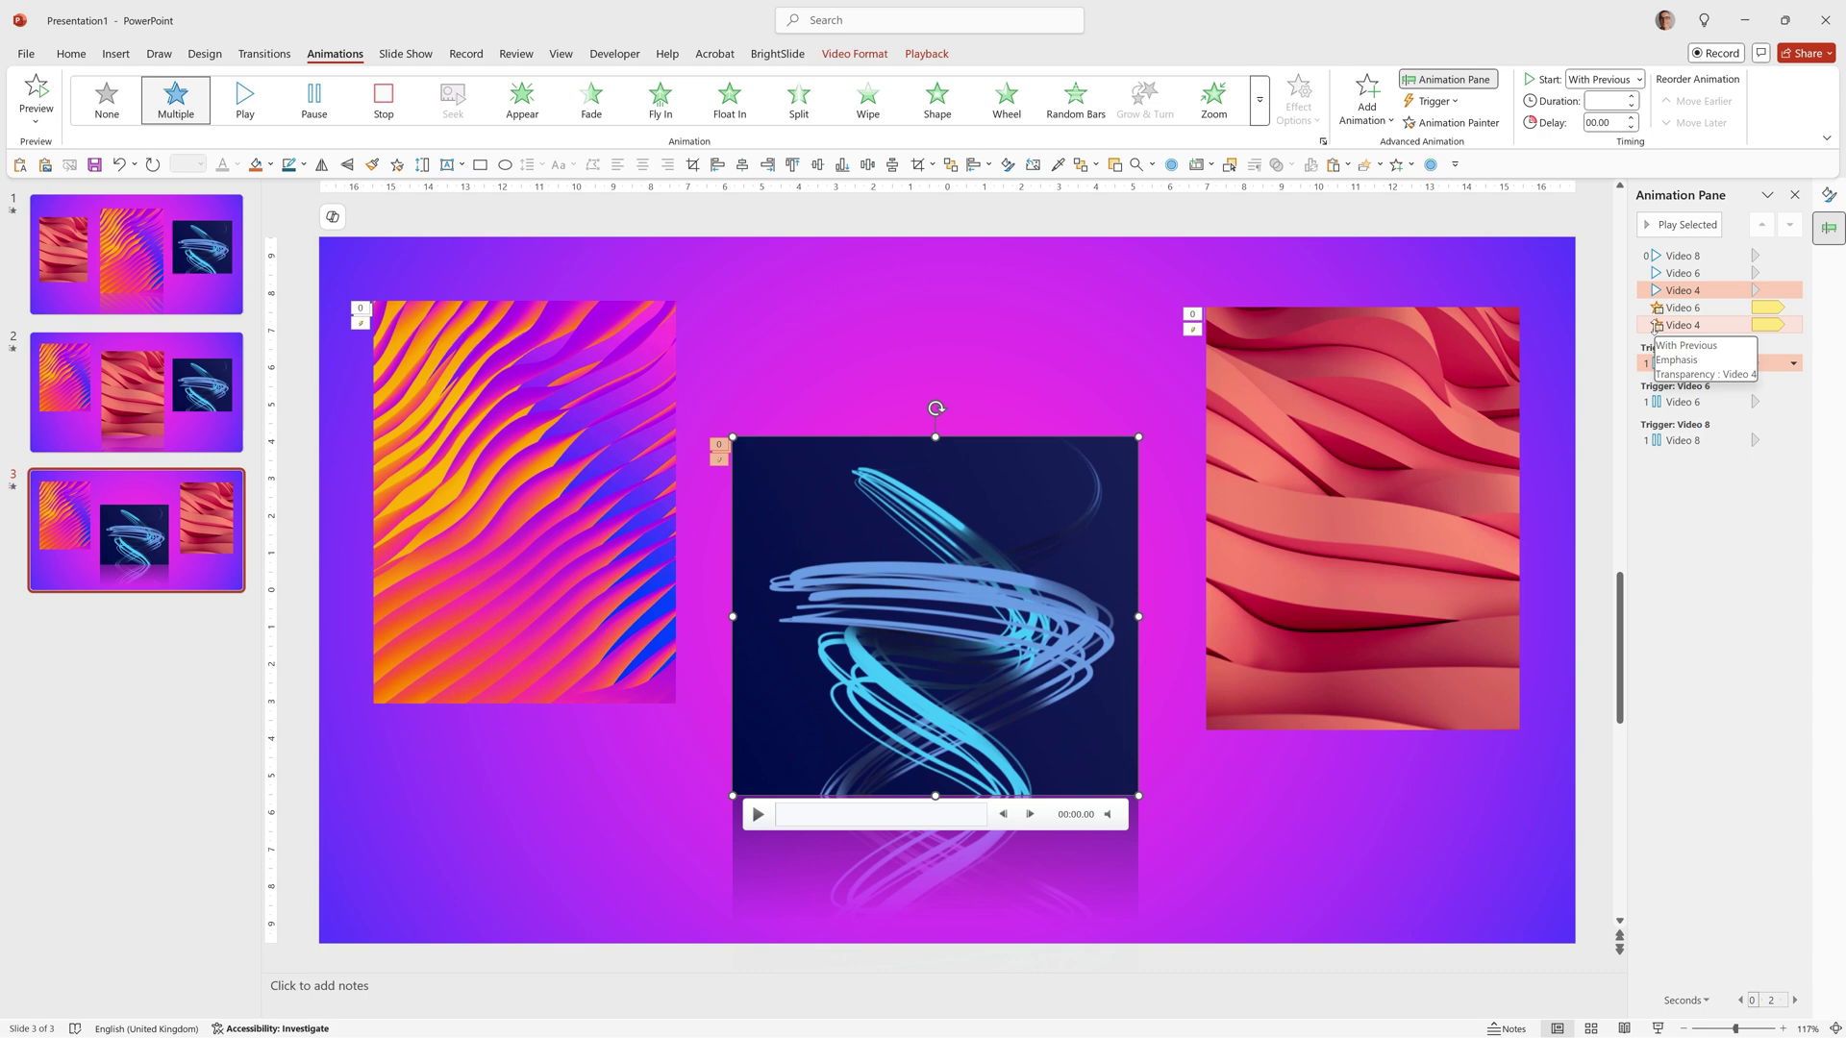
pyautogui.click(1671, 327)
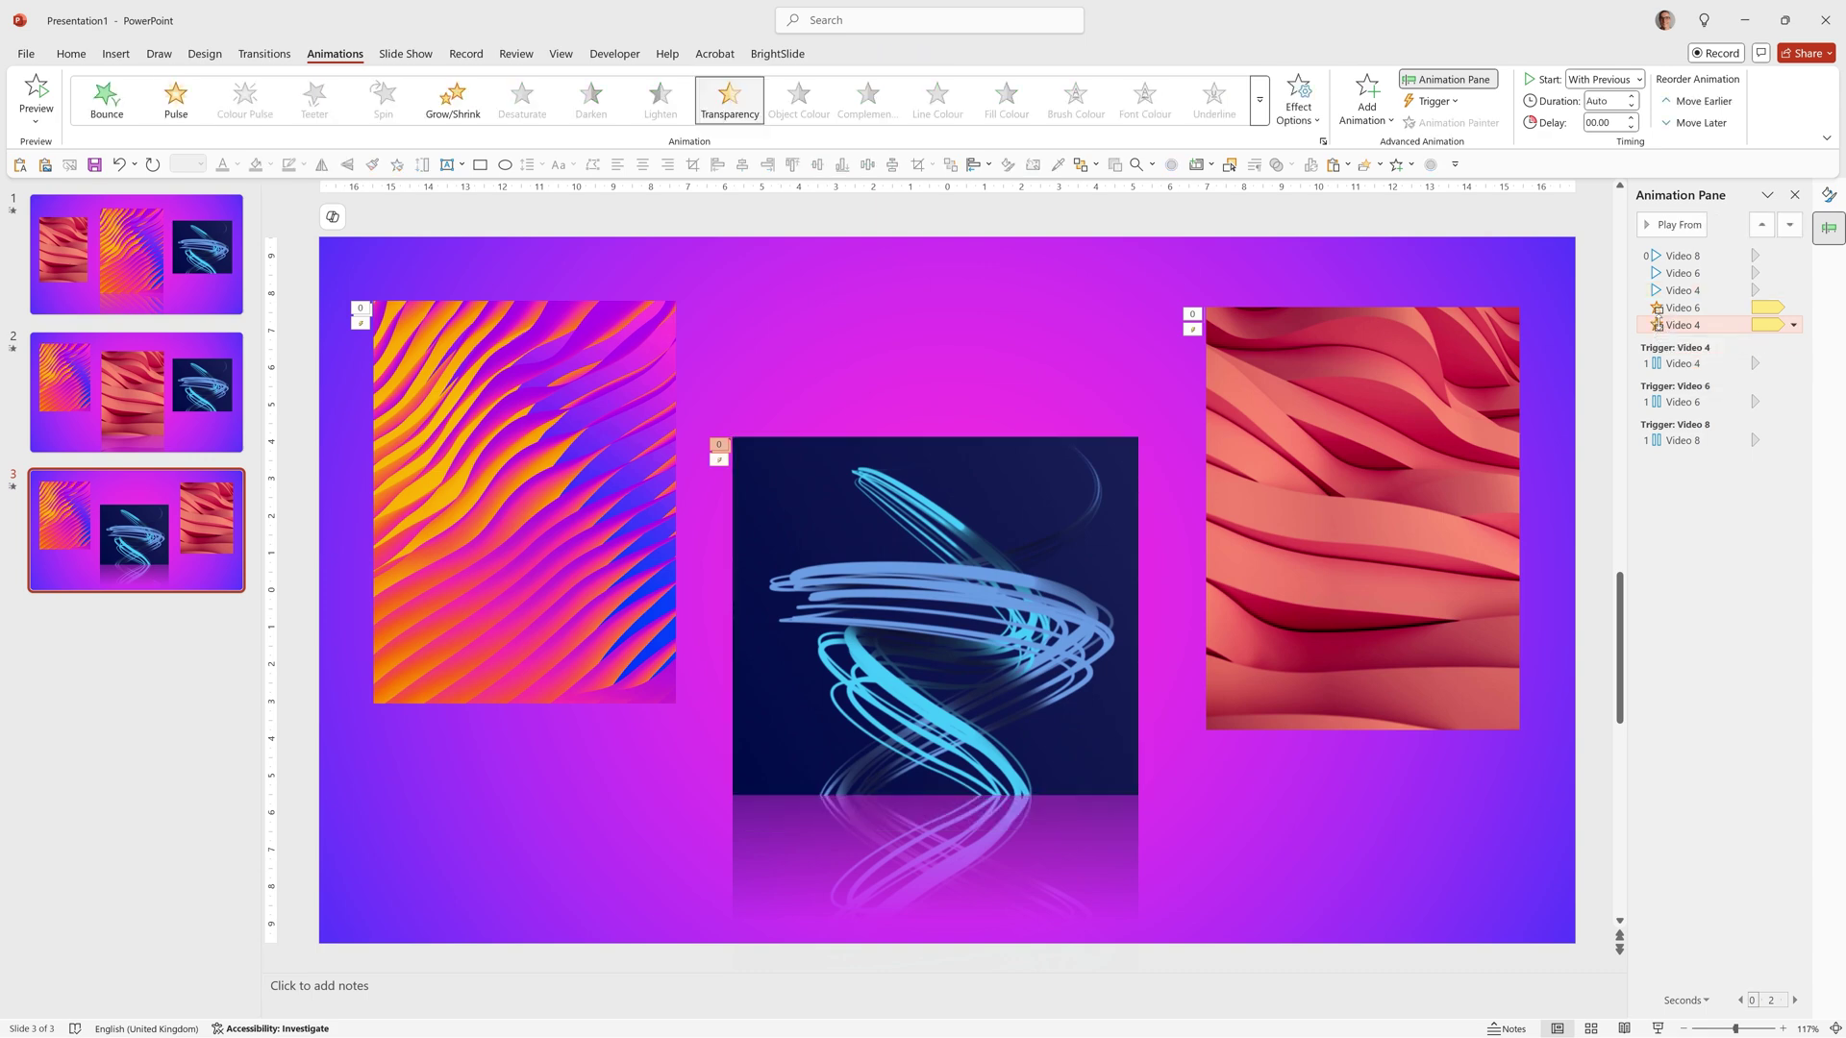
pyautogui.press('Delete')
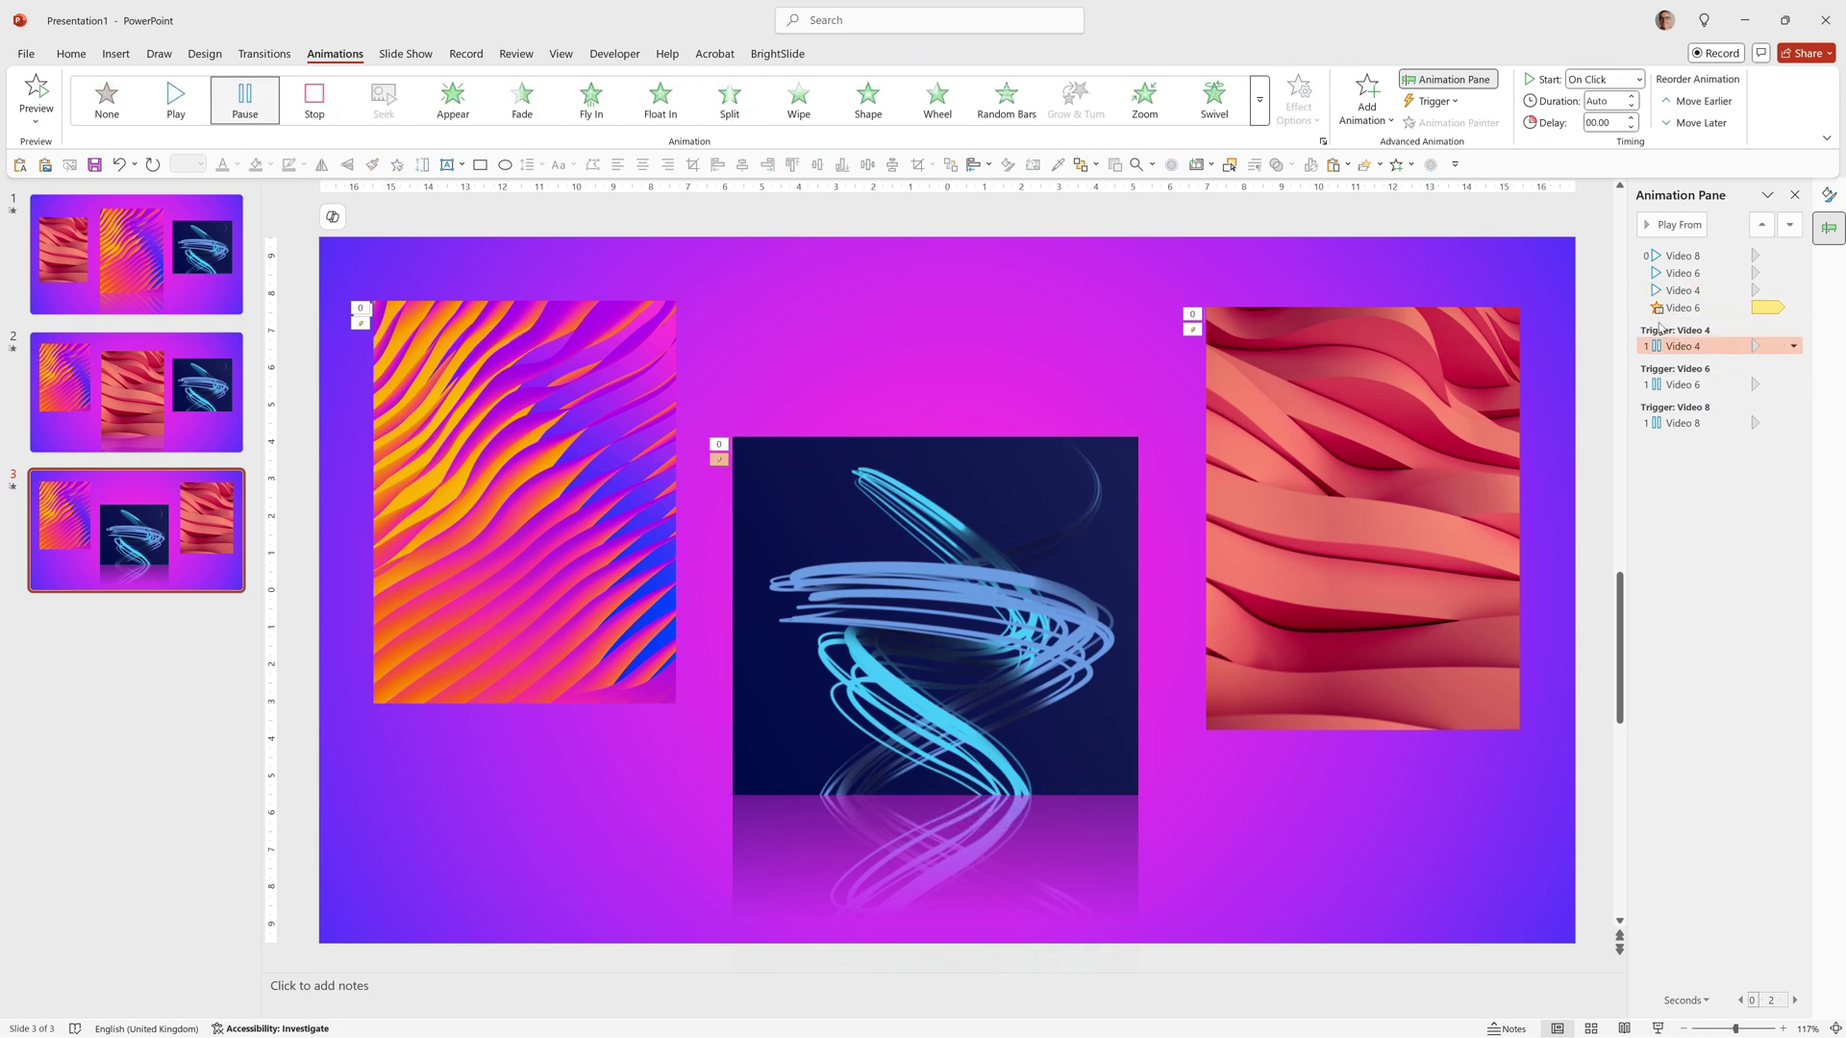
pyautogui.click(1550, 501)
# - Give the right pink video a 75% Transparency emphasis starting With Previous
pyautogui.click(1449, 507)
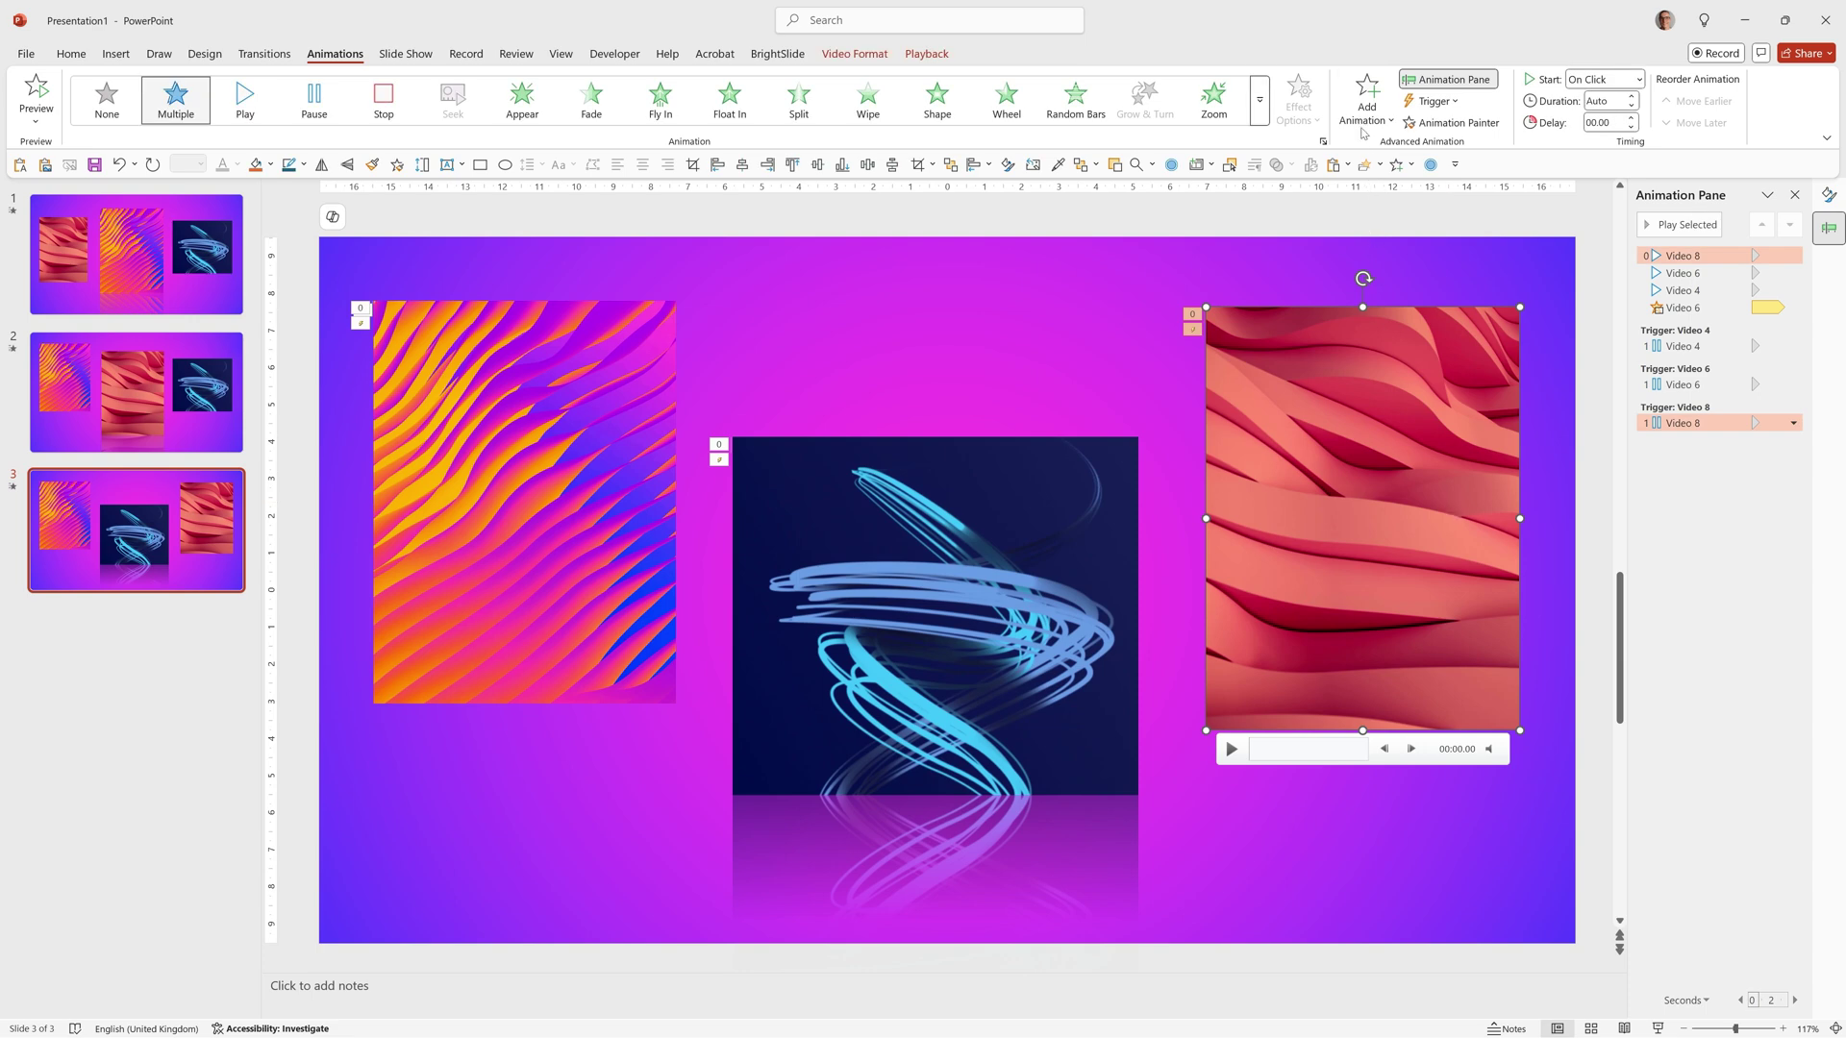
pyautogui.click(1364, 107)
pyautogui.click(1579, 495)
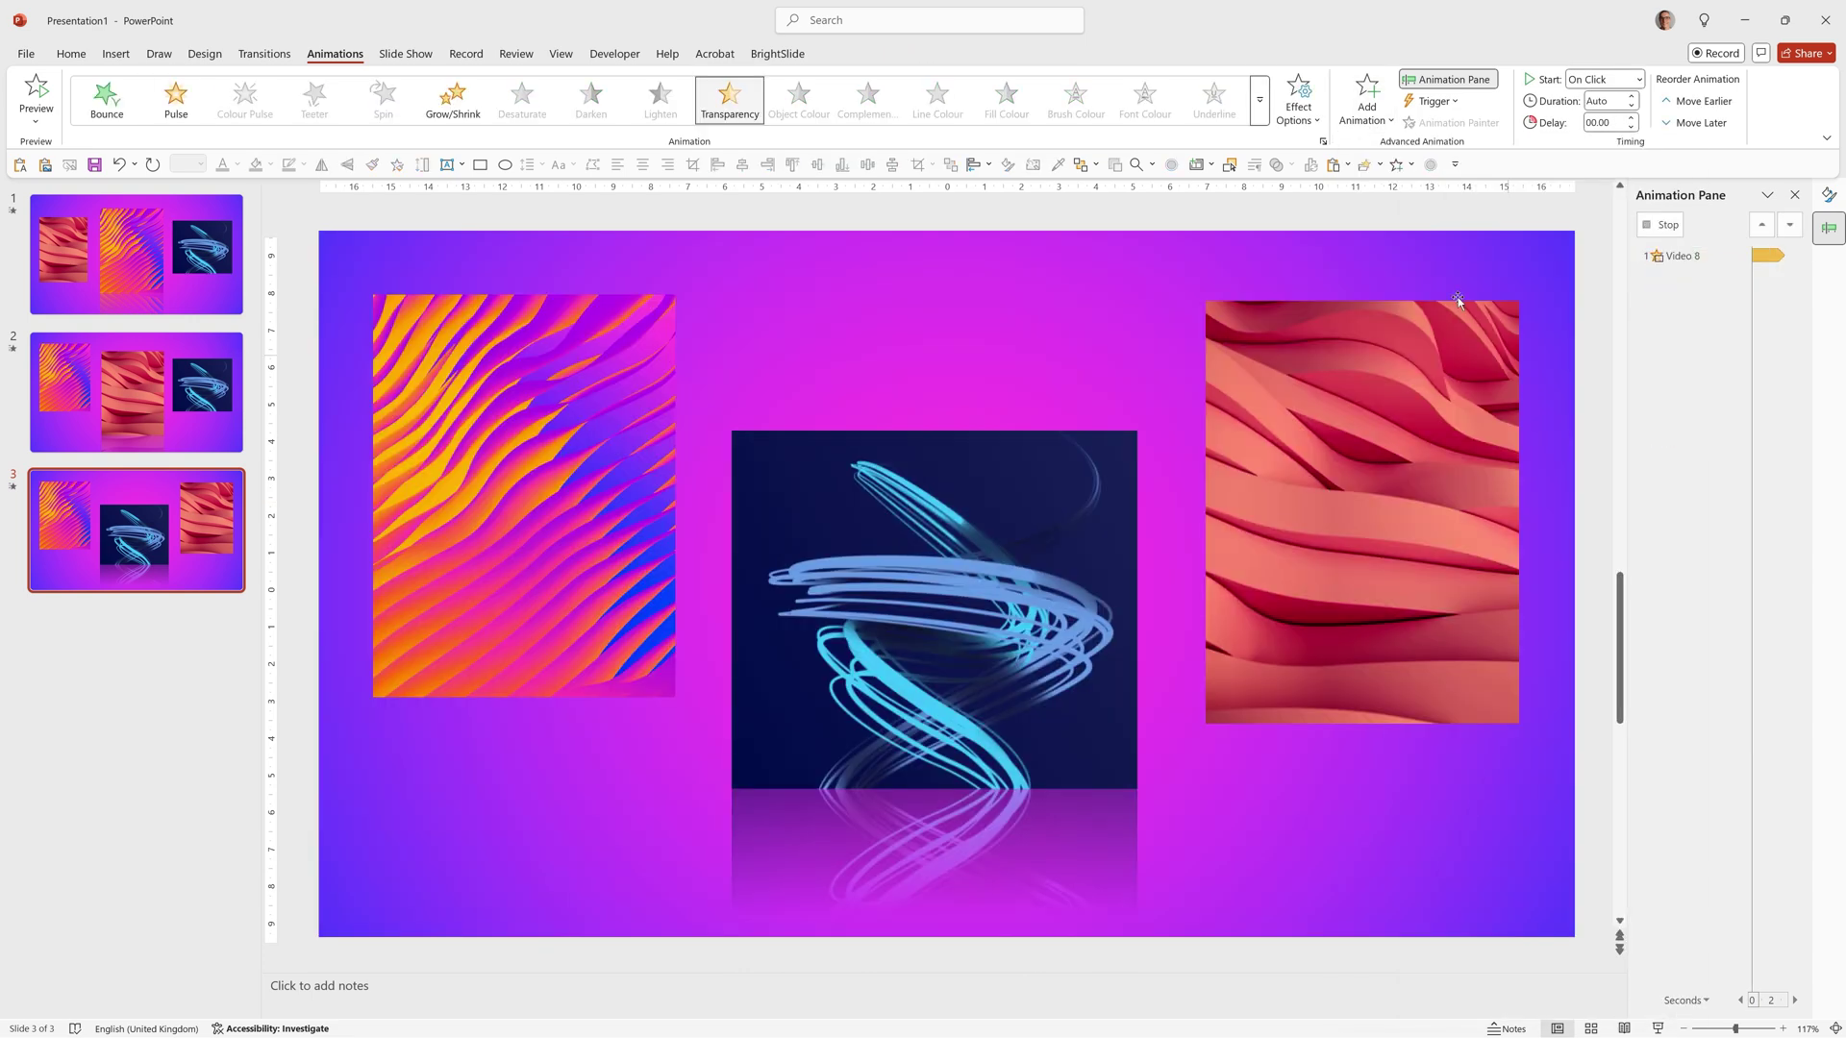
pyautogui.click(1298, 103)
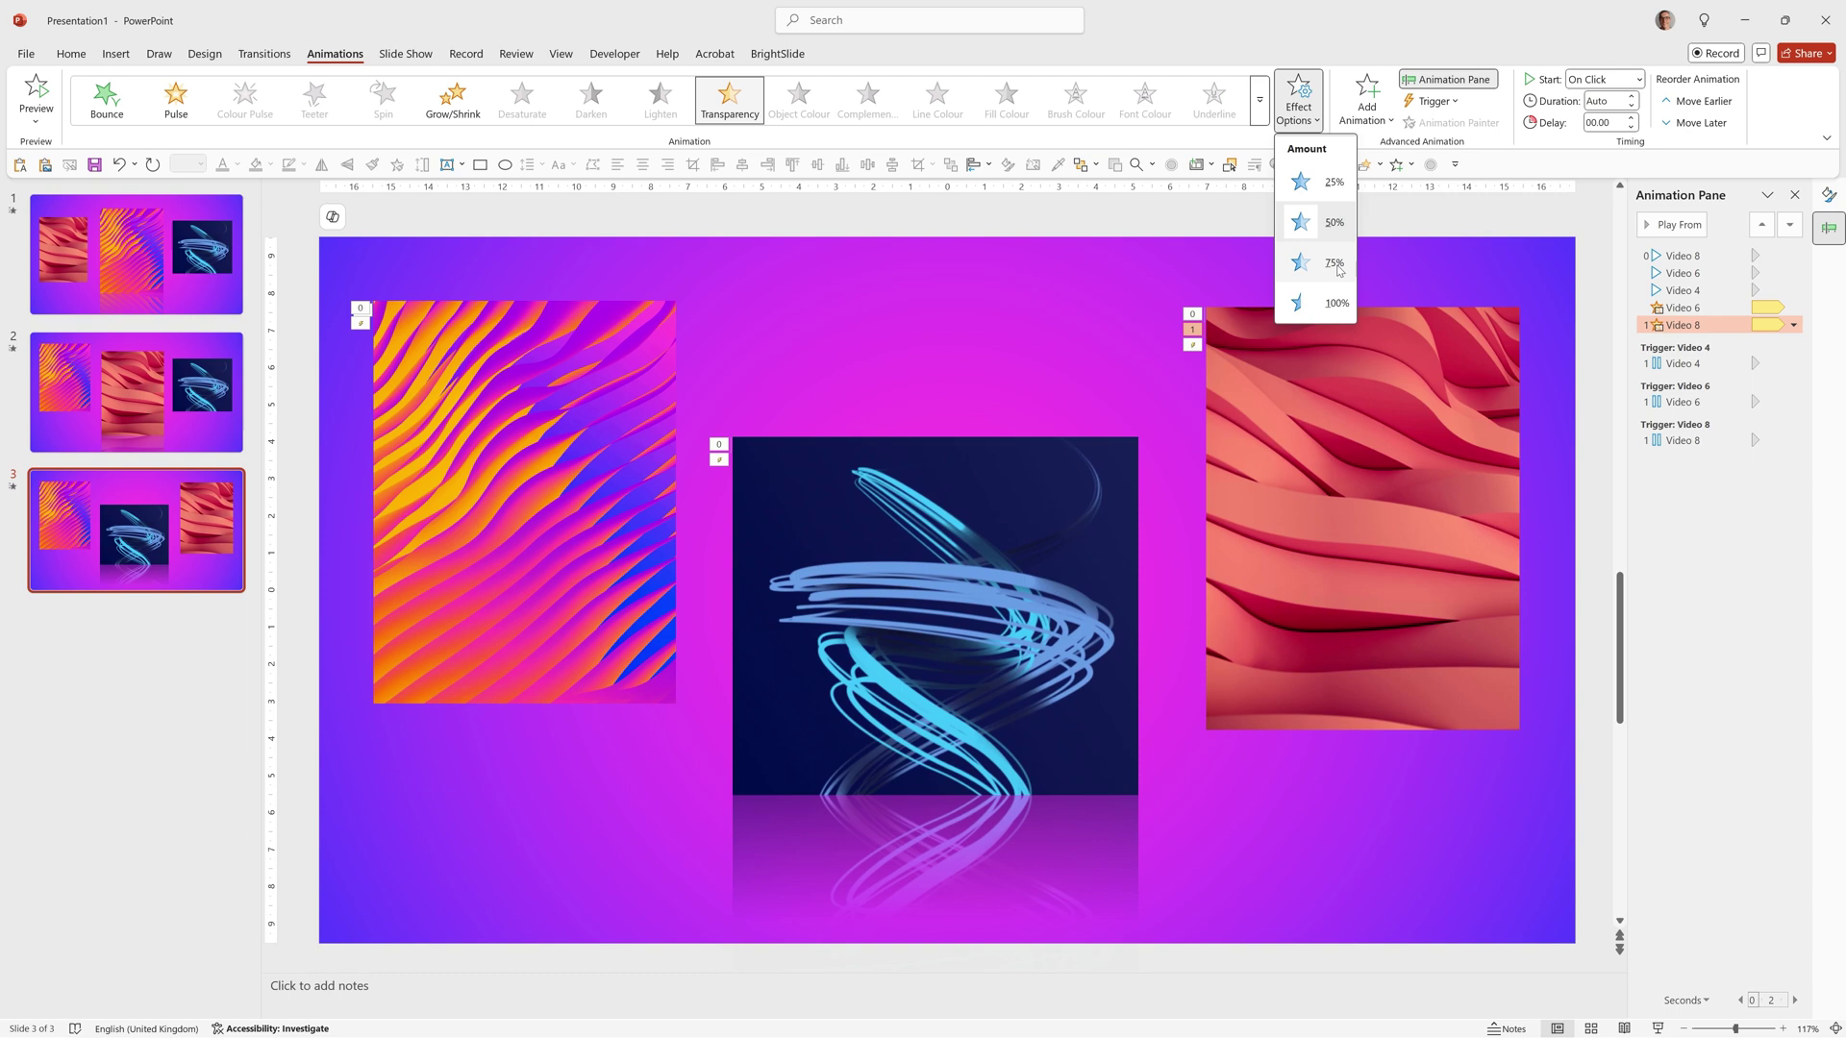
pyautogui.click(1334, 263)
pyautogui.click(1611, 84)
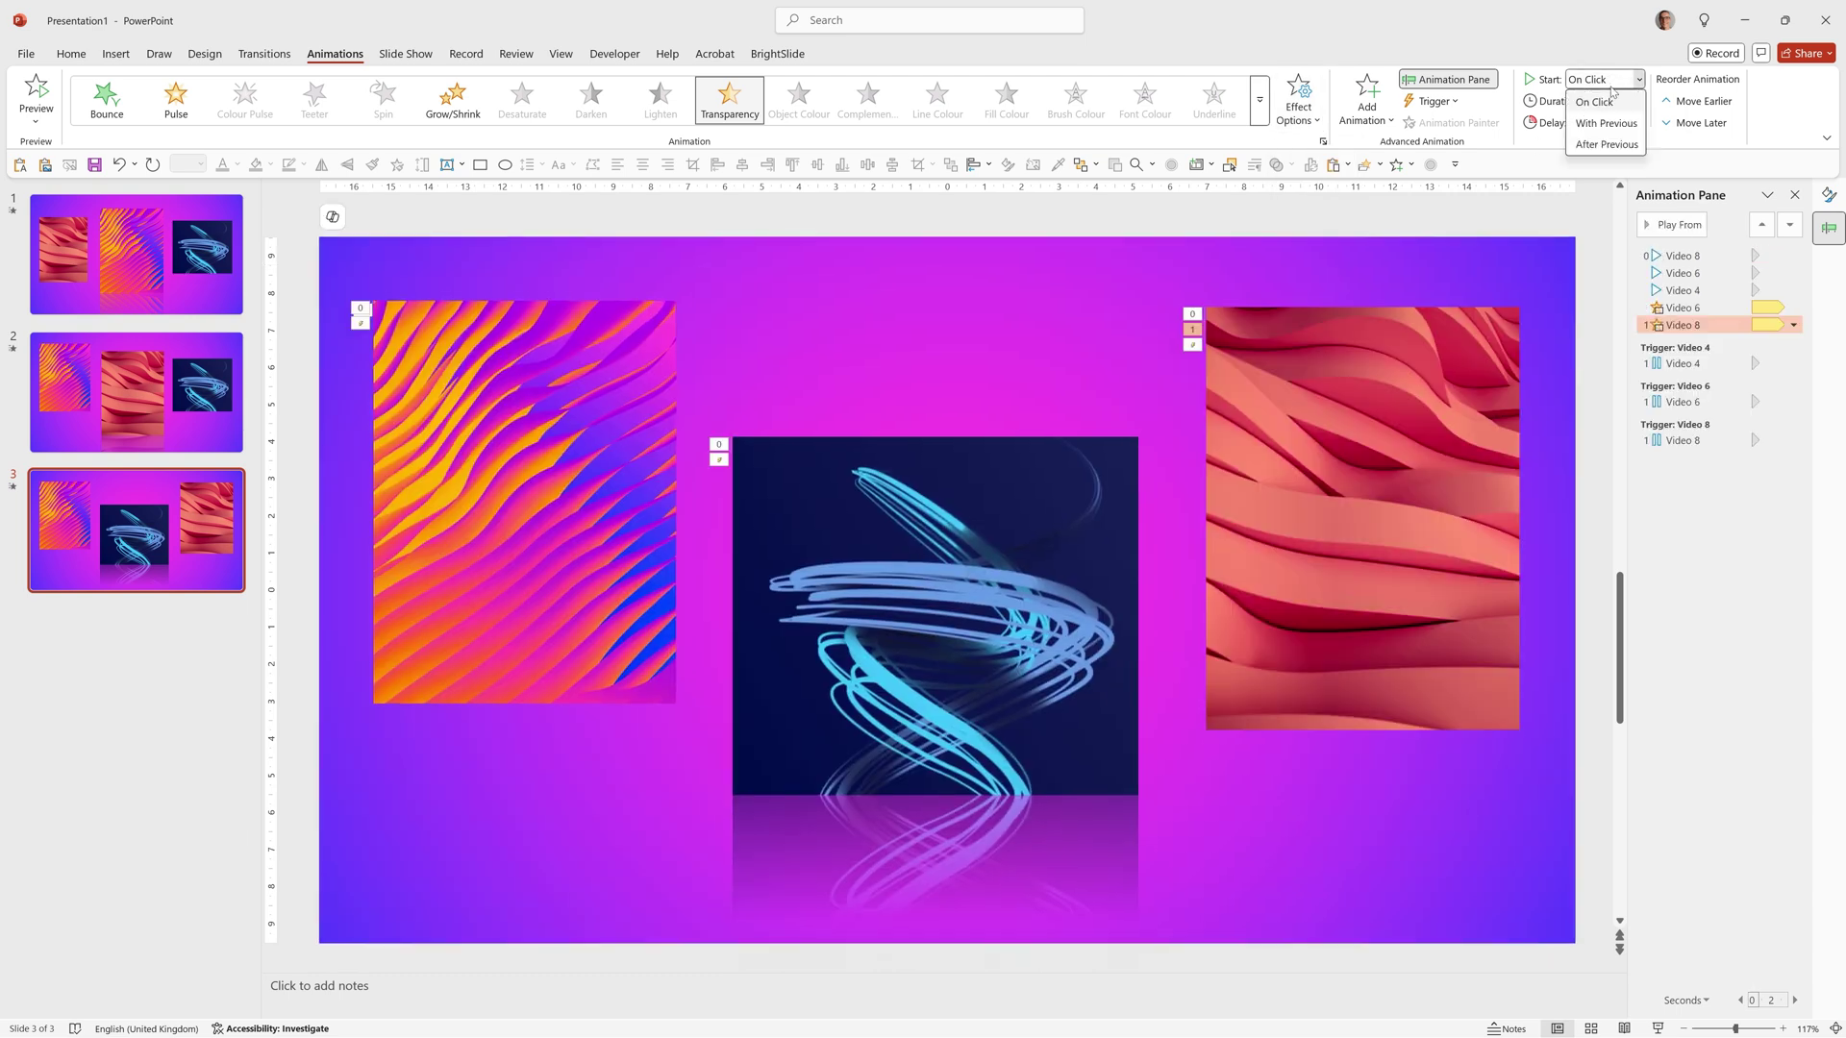
pyautogui.click(1603, 124)
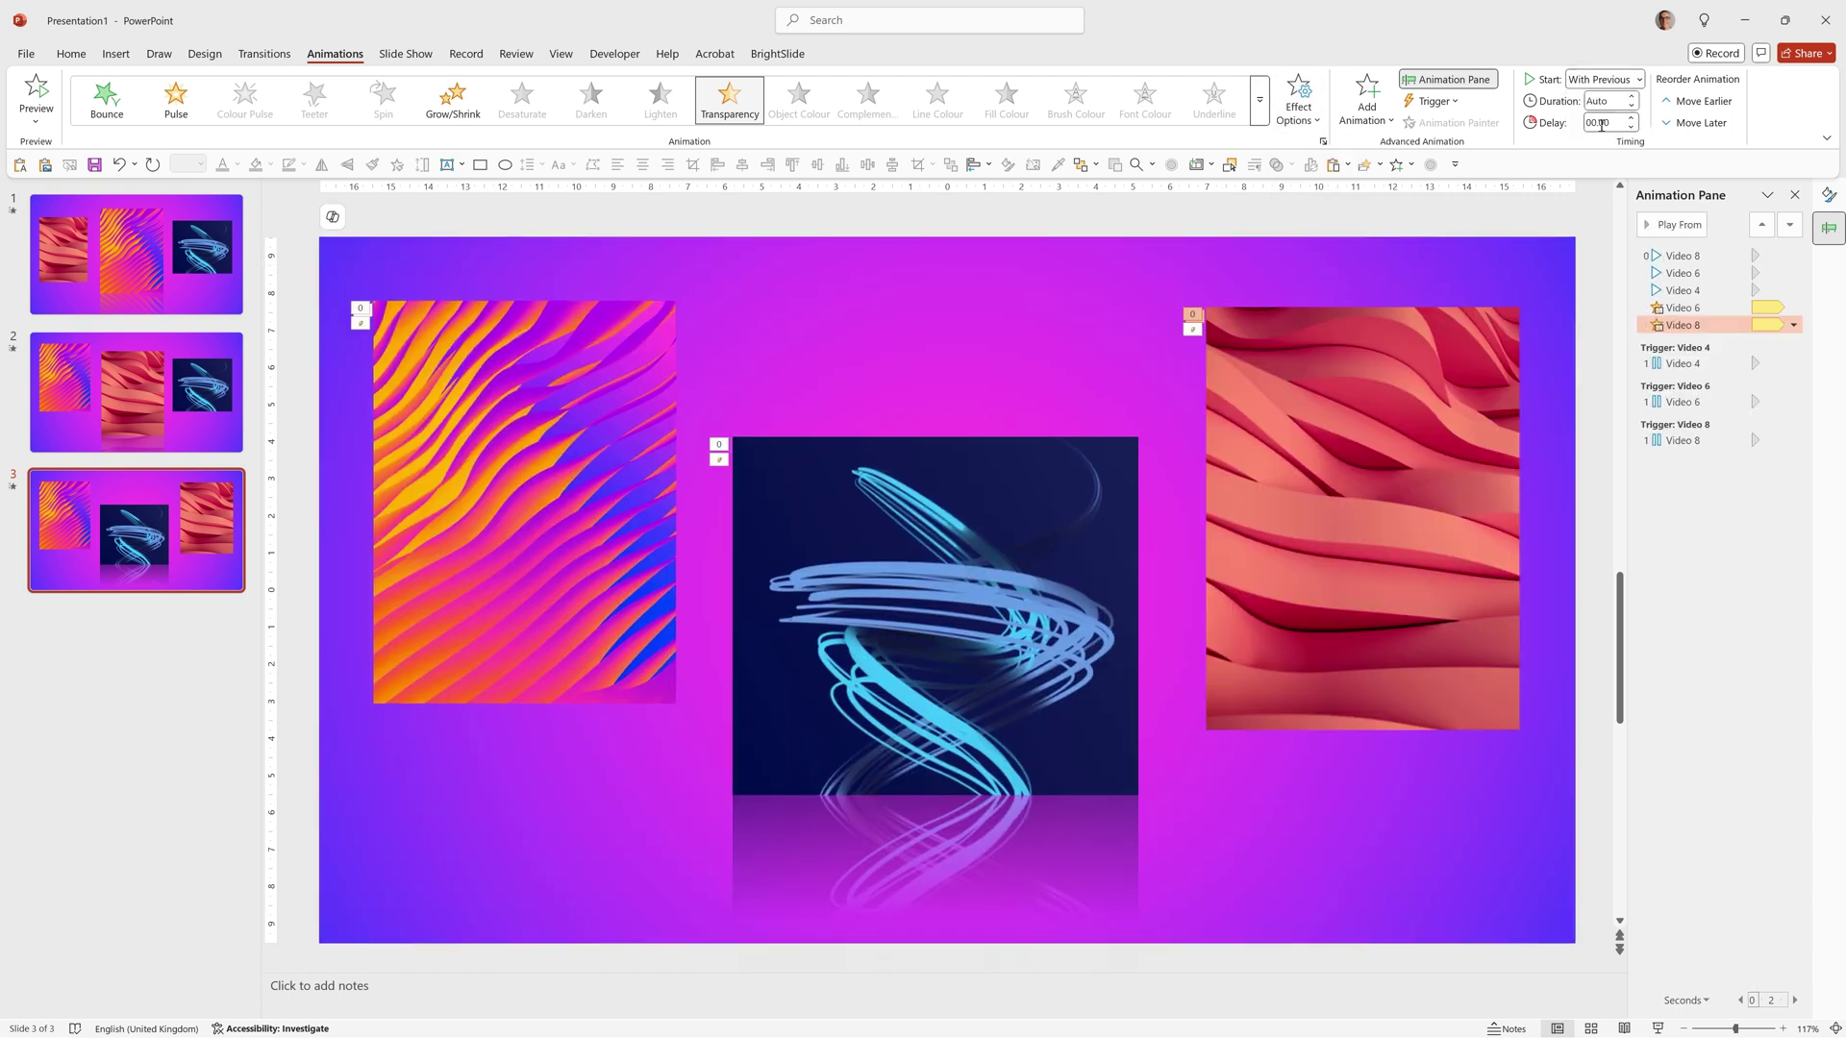
pyautogui.click(122, 281)
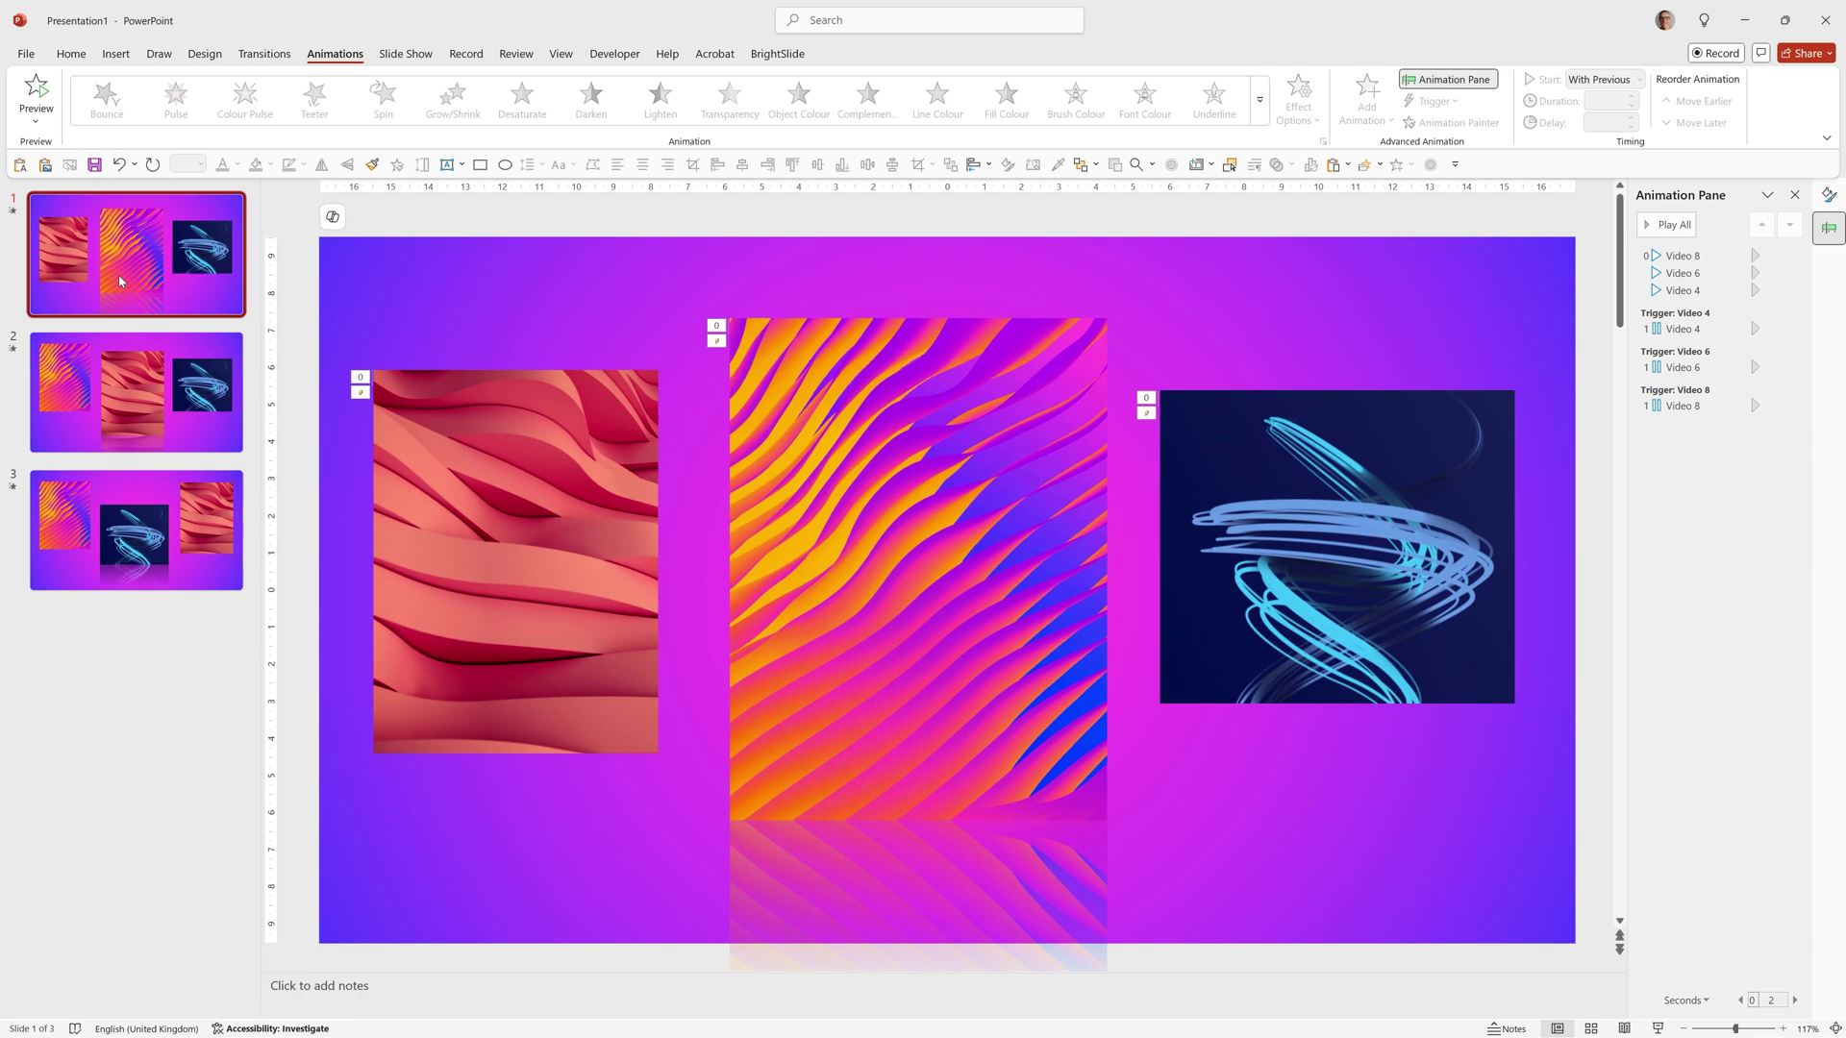
# - Start the slide show from slide 1 with F5
pyautogui.press('F5')
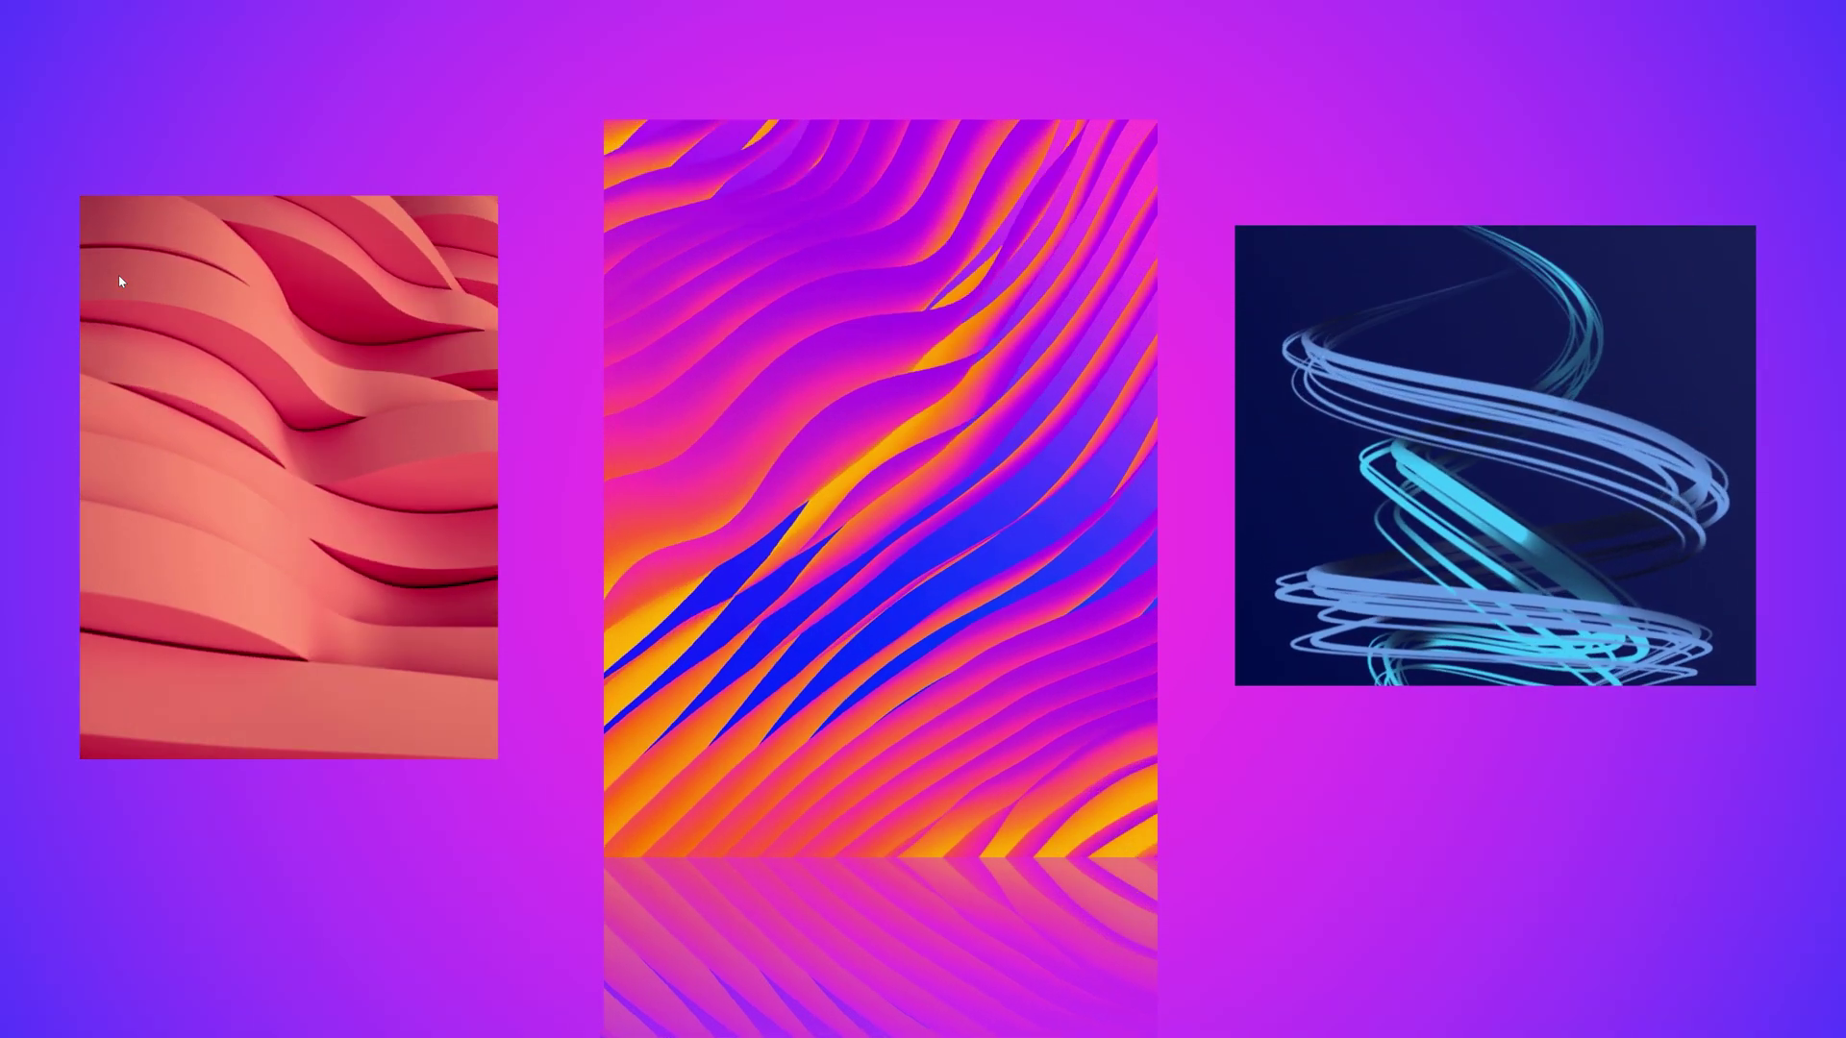